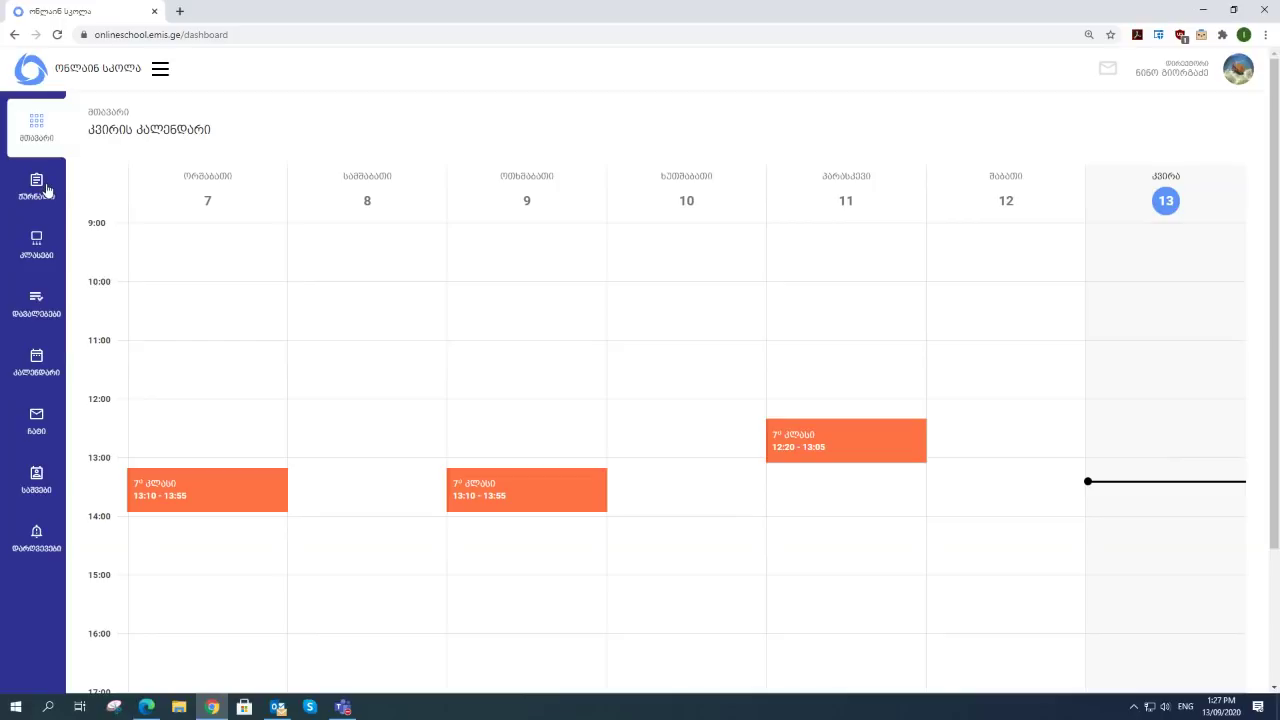
Open the journal for class 7 ა with მათემატიკა as the subject.
{"action": "left_click", "coordinate": [40, 194]}
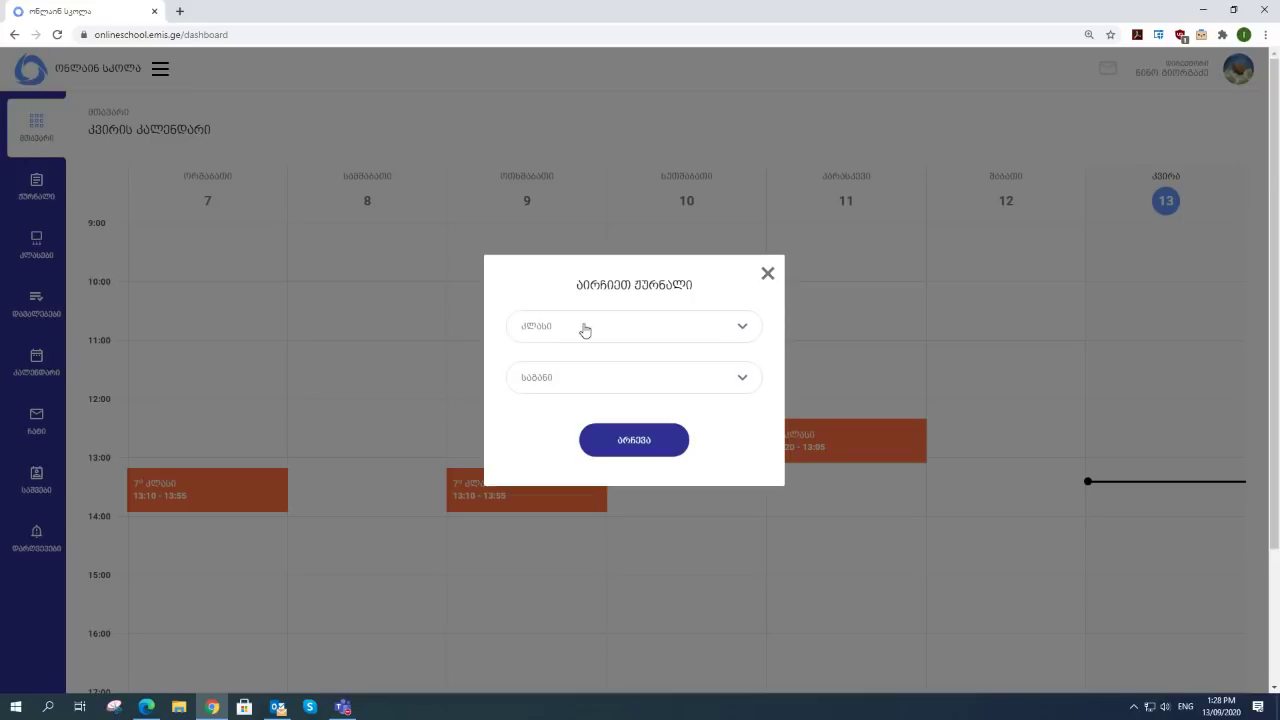
{"action": "left_click", "coordinate": [720, 333]}
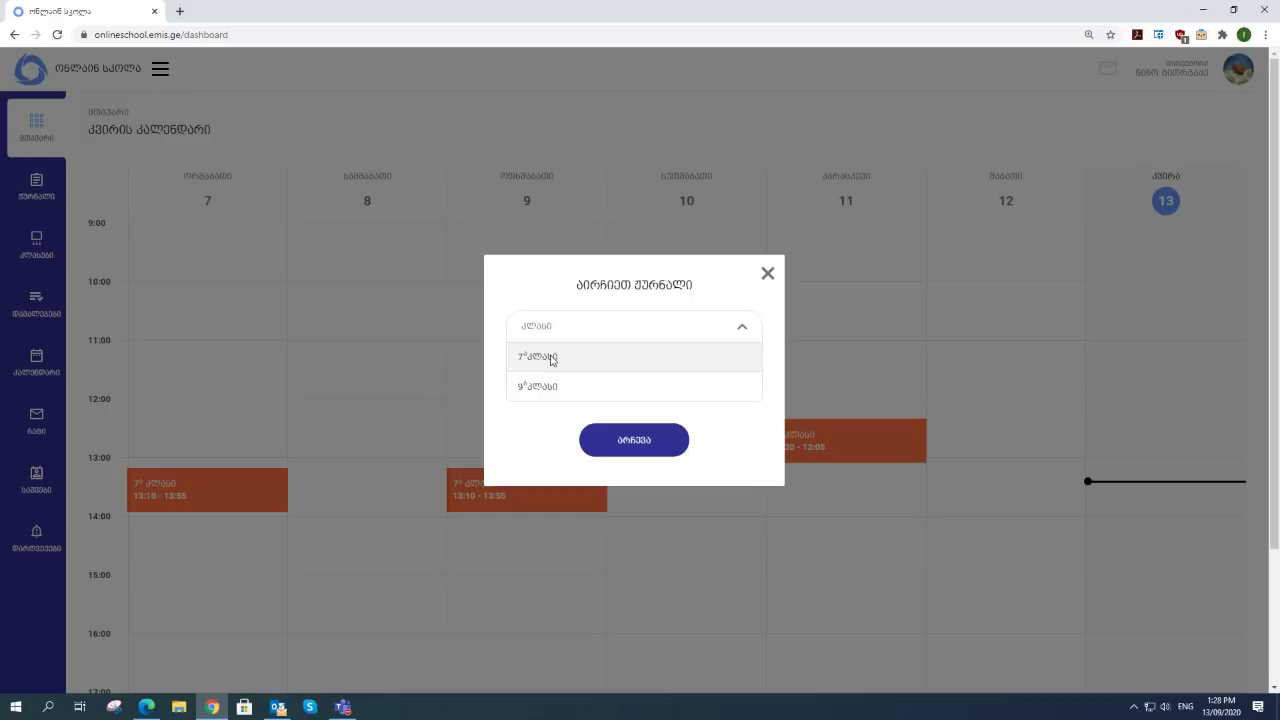
{"action": "left_click", "coordinate": [551, 360]}
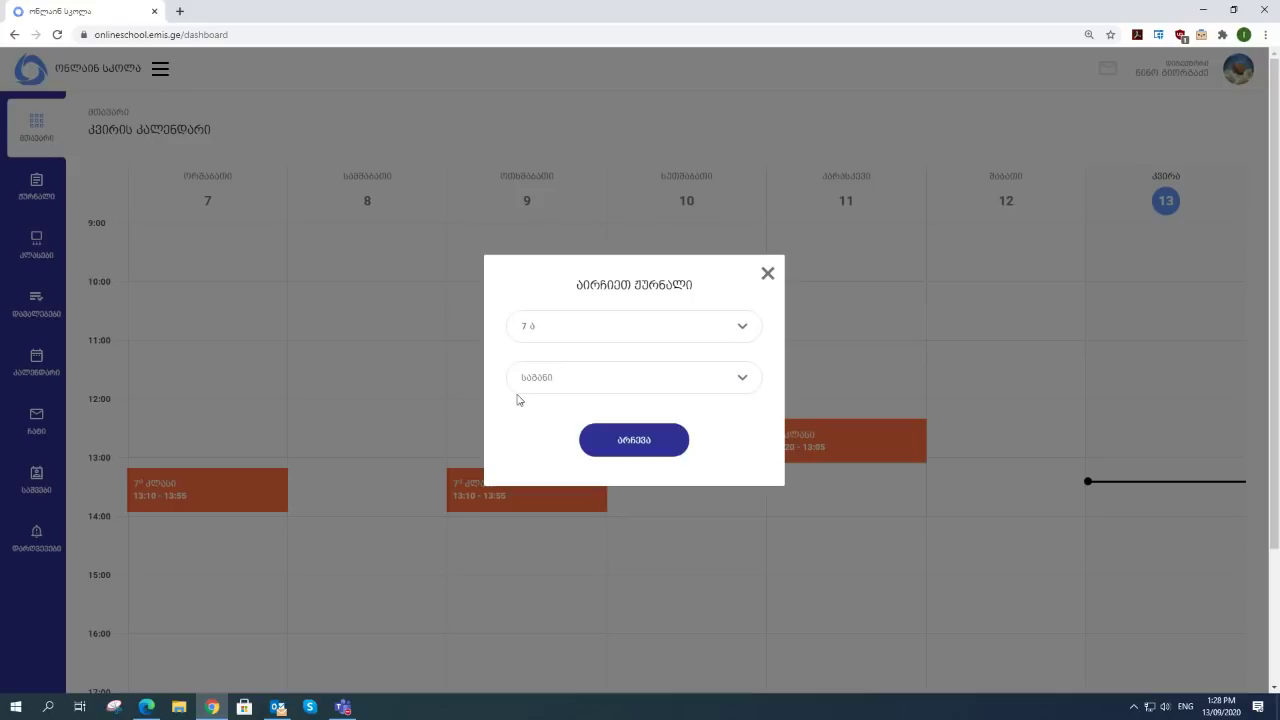
{"action": "left_click", "coordinate": [739, 380]}
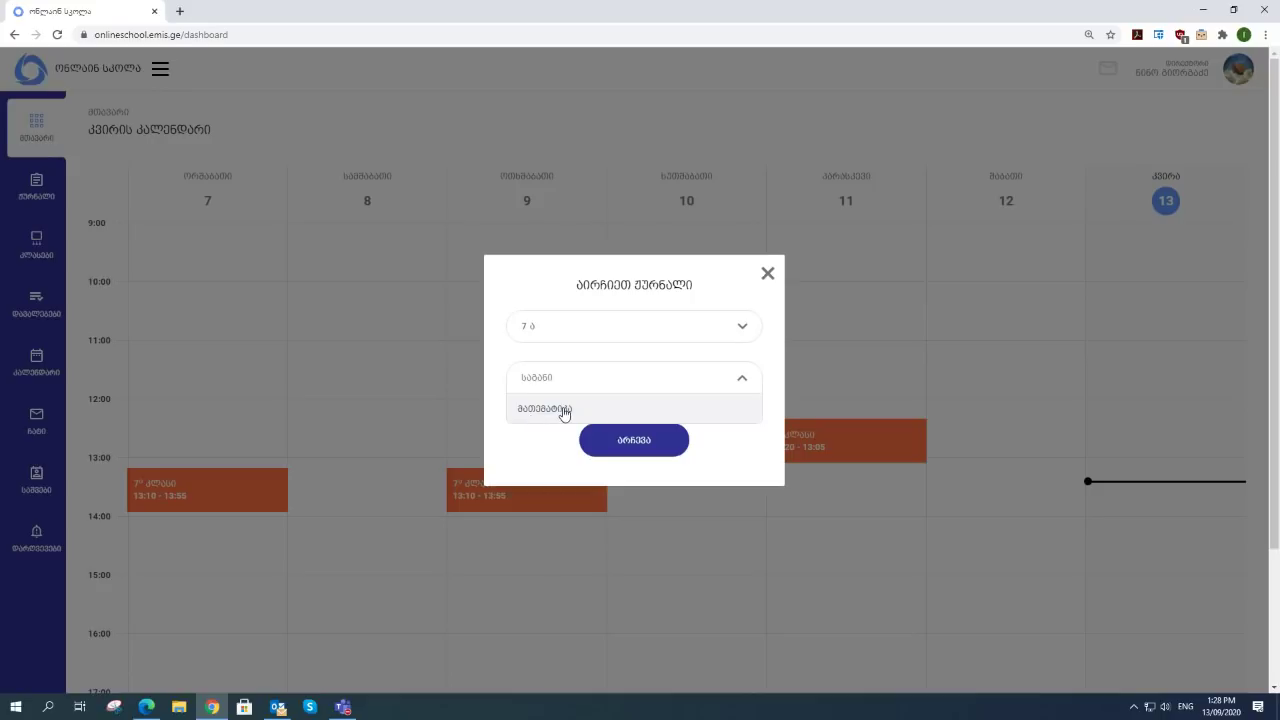
{"action": "left_click", "coordinate": [564, 412]}
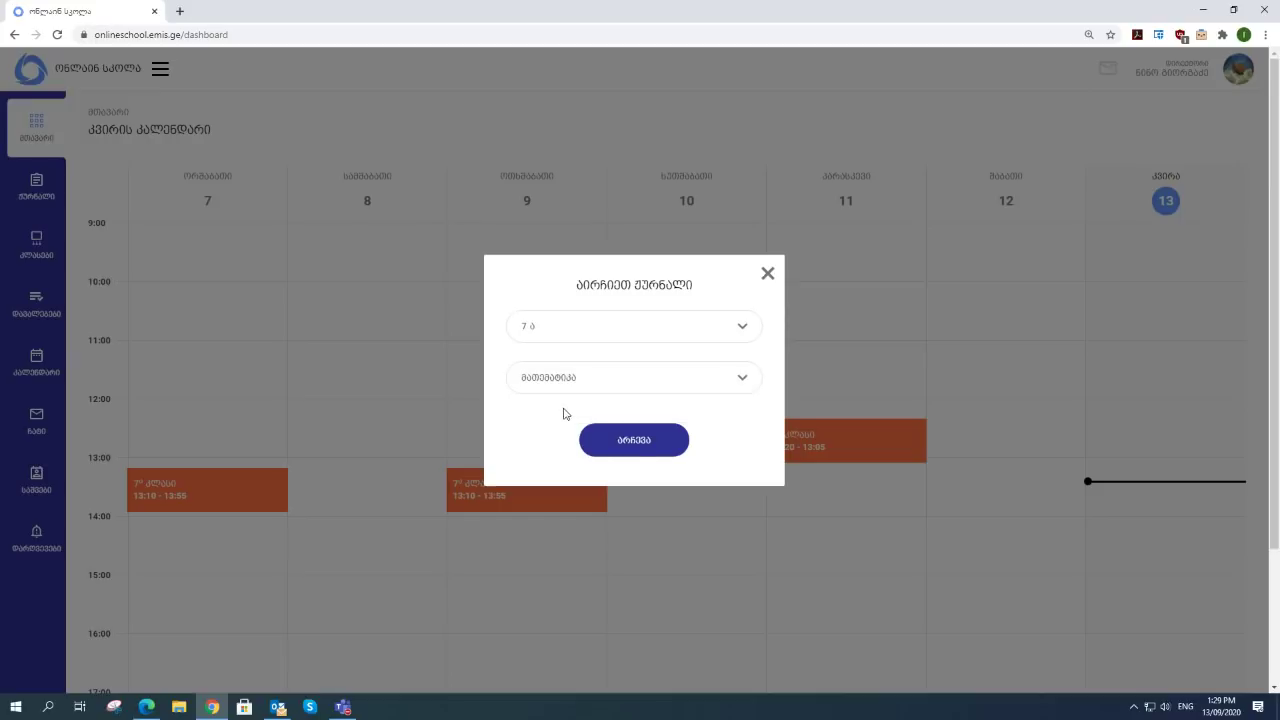
{"action": "left_click", "coordinate": [637, 447]}
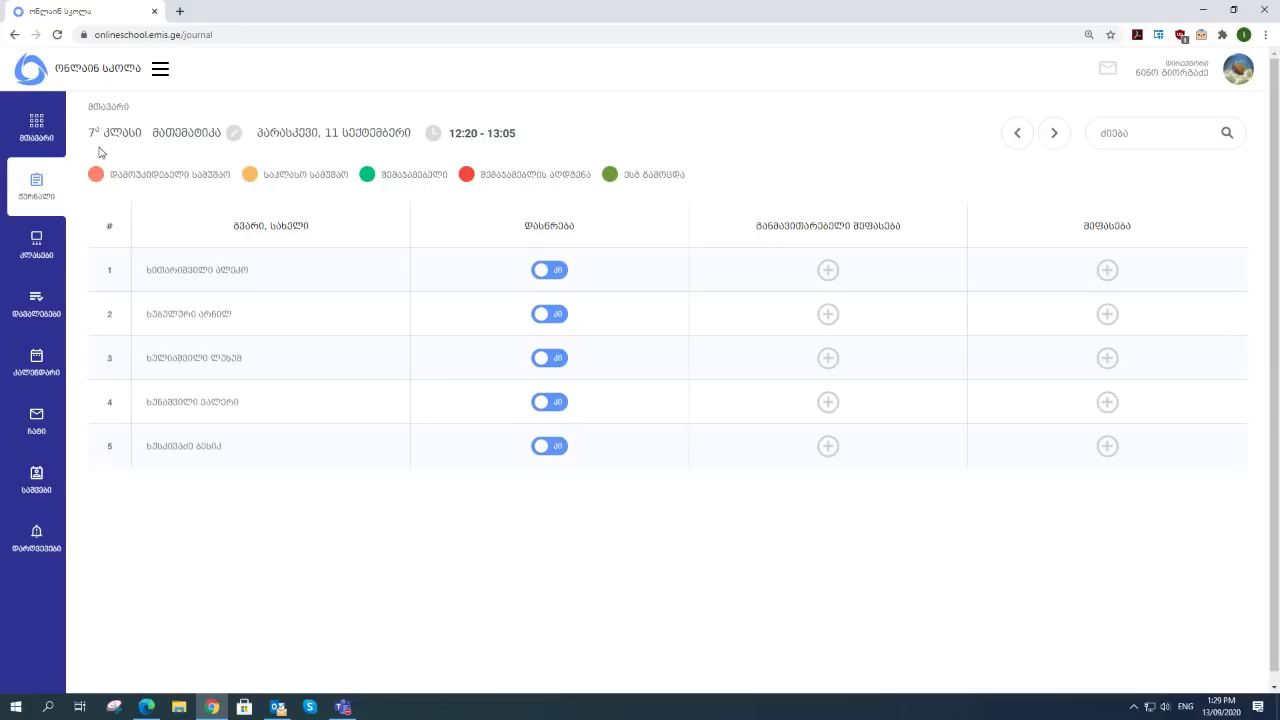
Check which classes can be chosen in the journal selection, leaving the current class and subject as they are.
{"action": "left_click", "coordinate": [234, 134]}
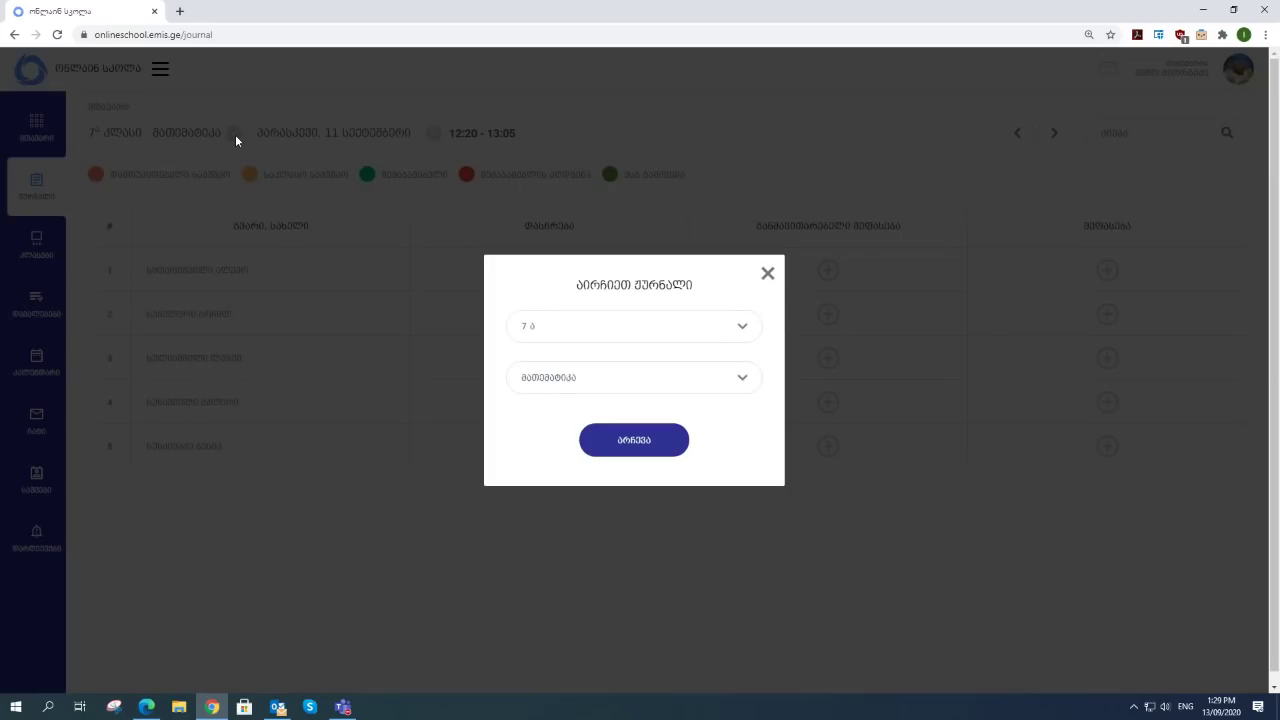
{"action": "left_click", "coordinate": [768, 274]}
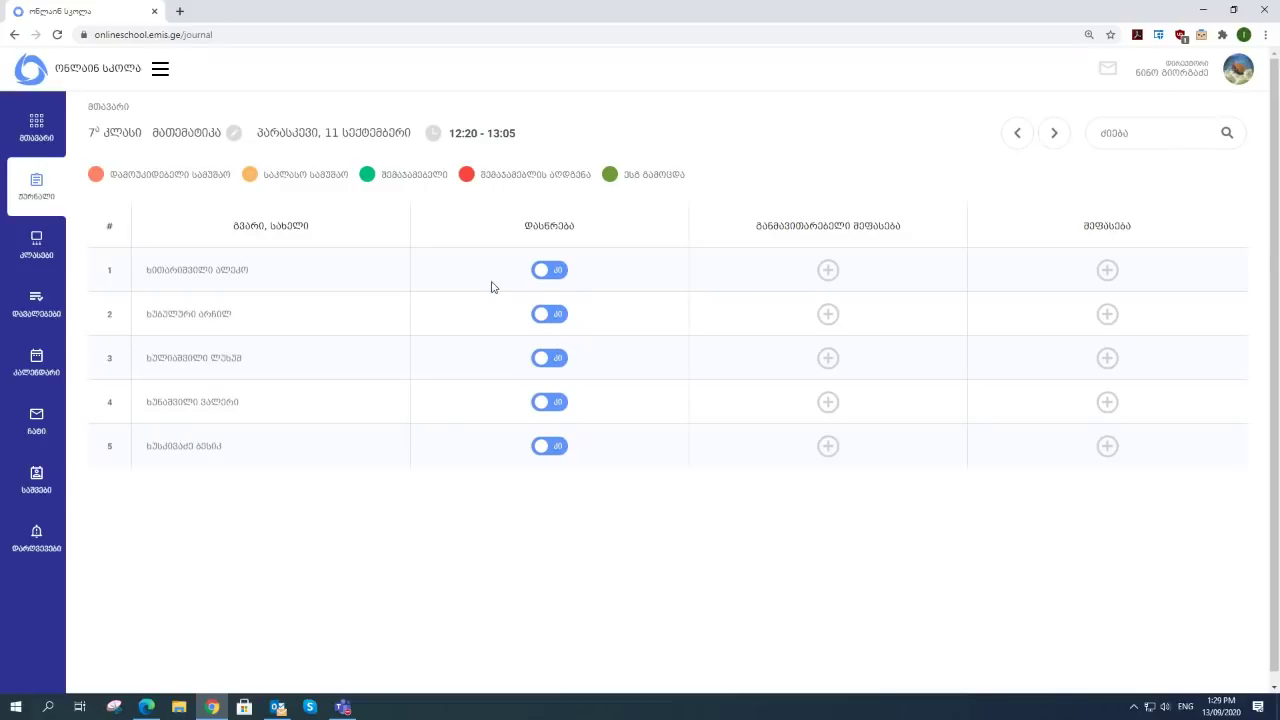
{"action": "left_click", "coordinate": [234, 134]}
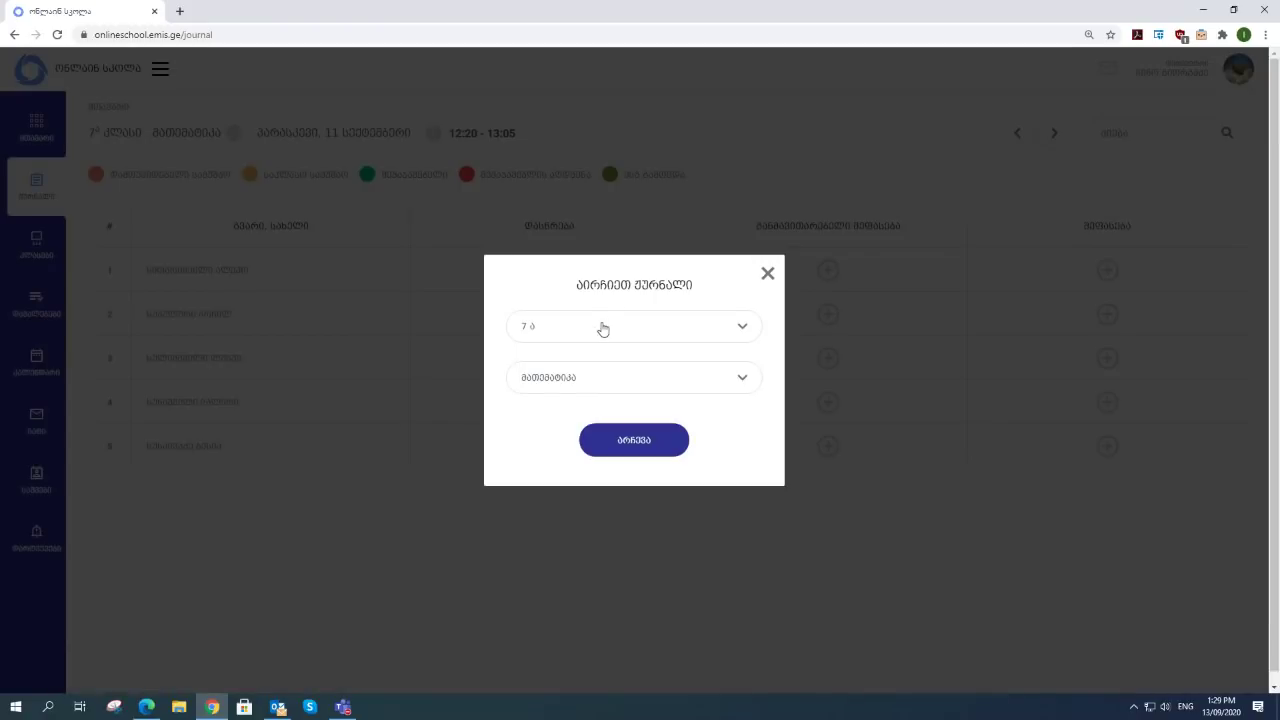
{"action": "left_click", "coordinate": [600, 331]}
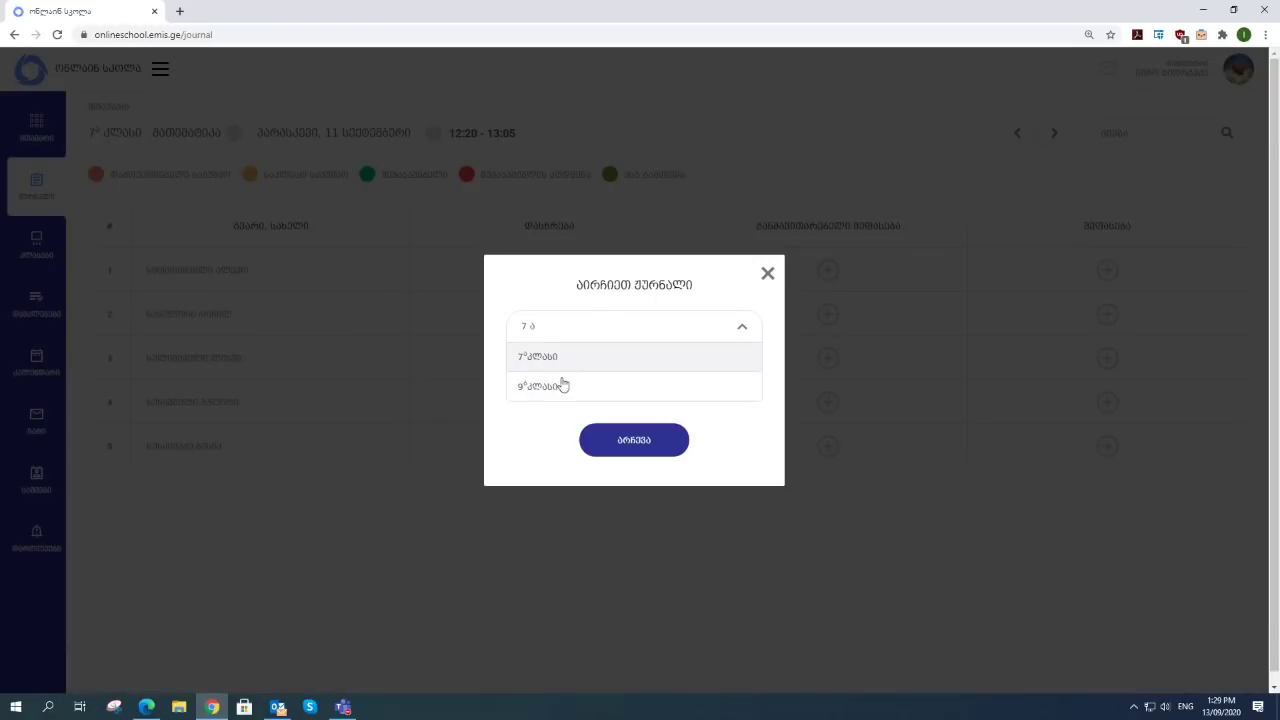
{"action": "left_click", "coordinate": [744, 452]}
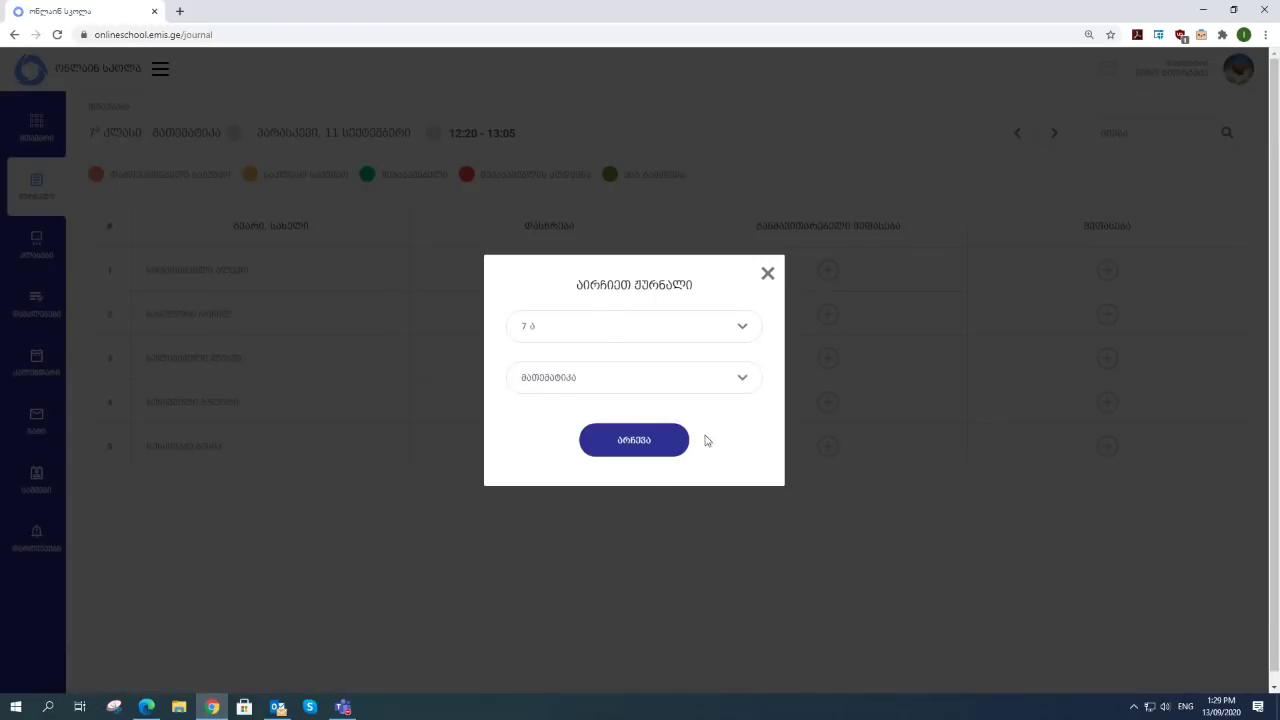
{"action": "left_click", "coordinate": [767, 275]}
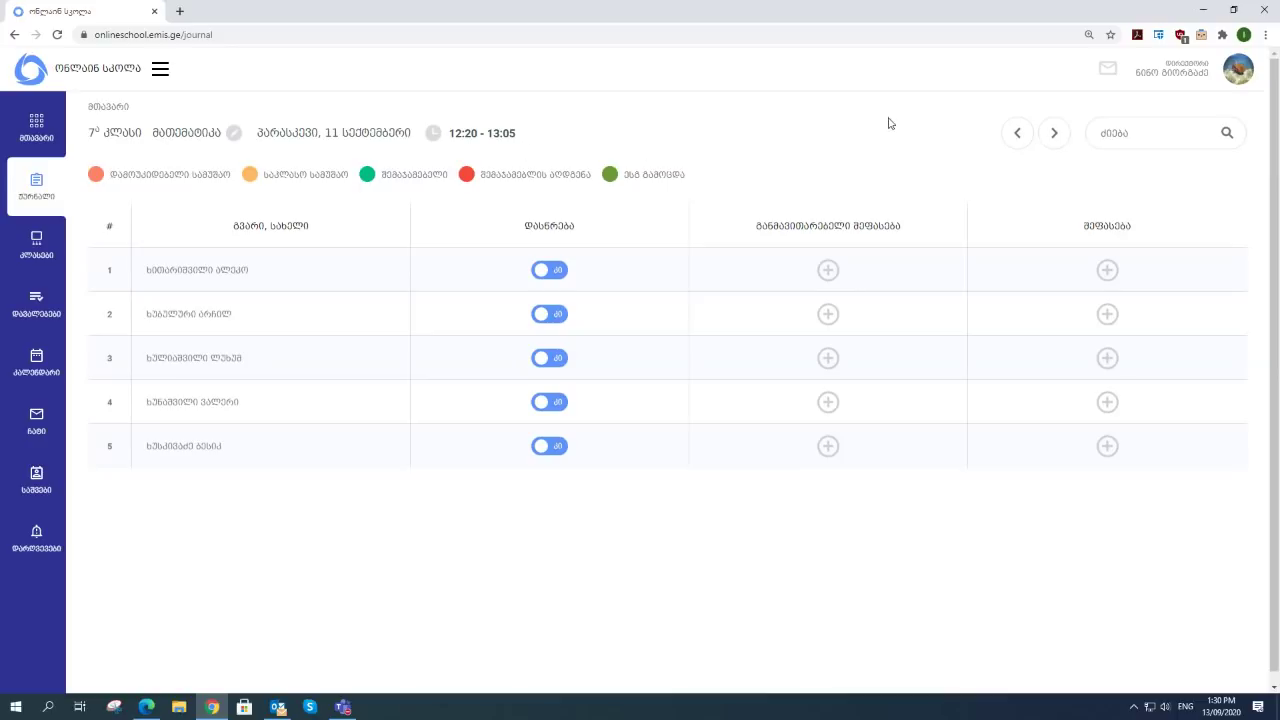
Look through the journal's 14 September and 9 September lessons and return to the 11 September lesson.
{"action": "left_click", "coordinate": [1053, 138]}
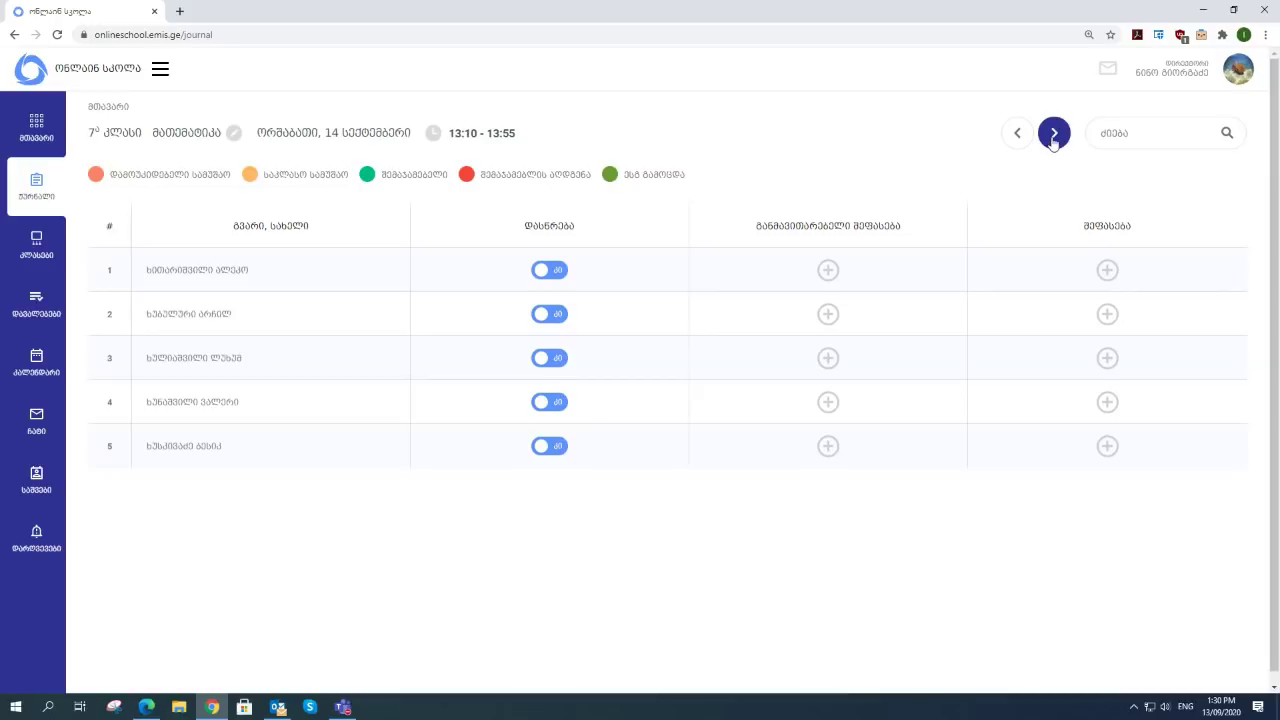
{"action": "left_click", "coordinate": [1017, 133]}
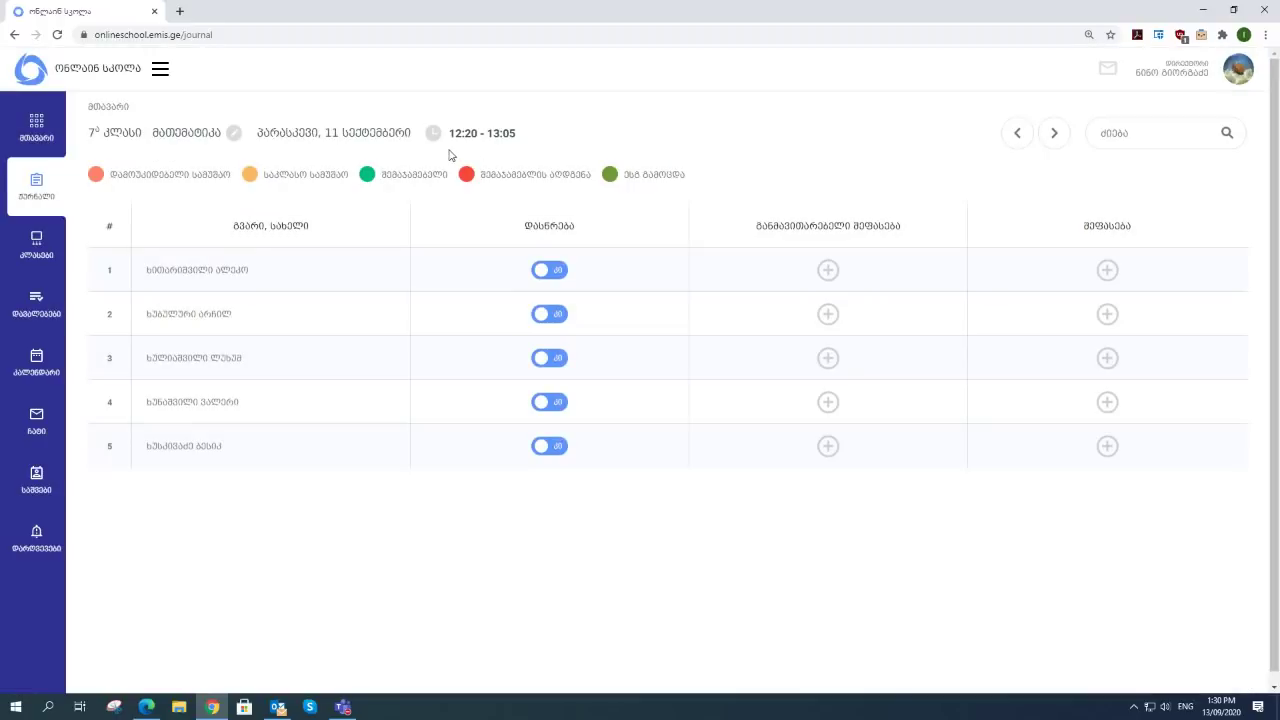
{"action": "left_click", "coordinate": [1017, 133]}
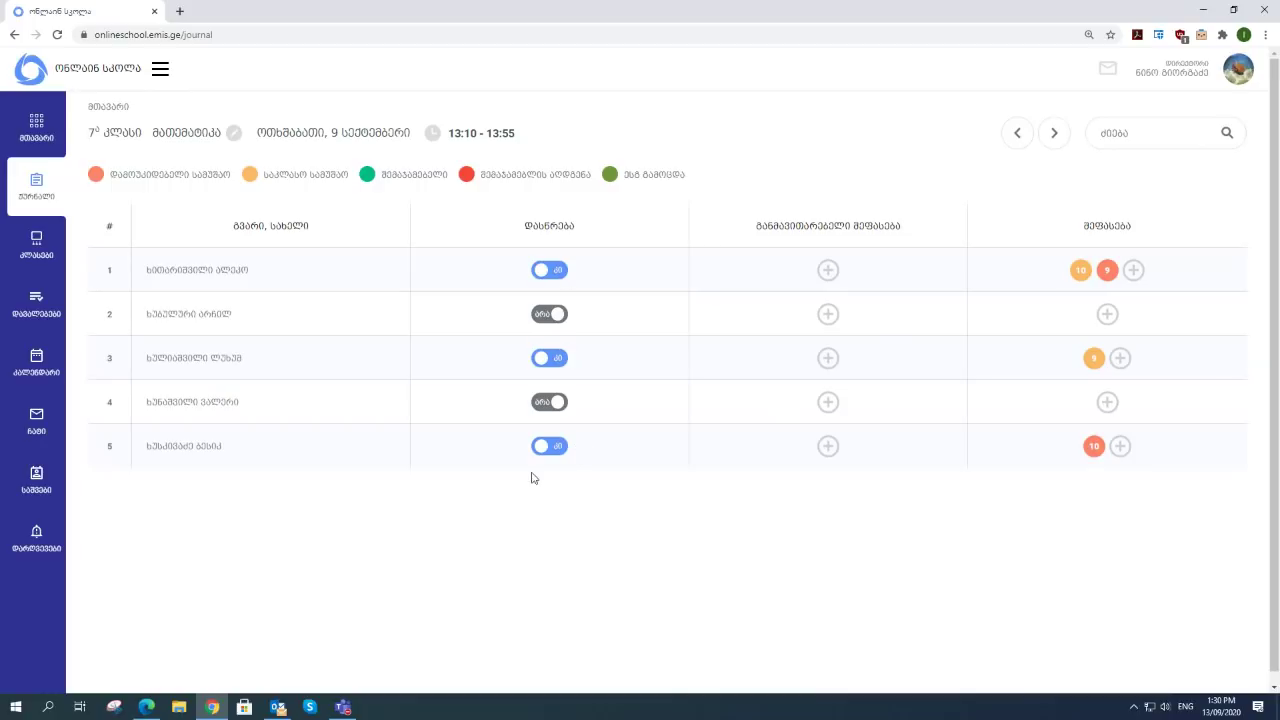
{"action": "left_click", "coordinate": [1052, 136]}
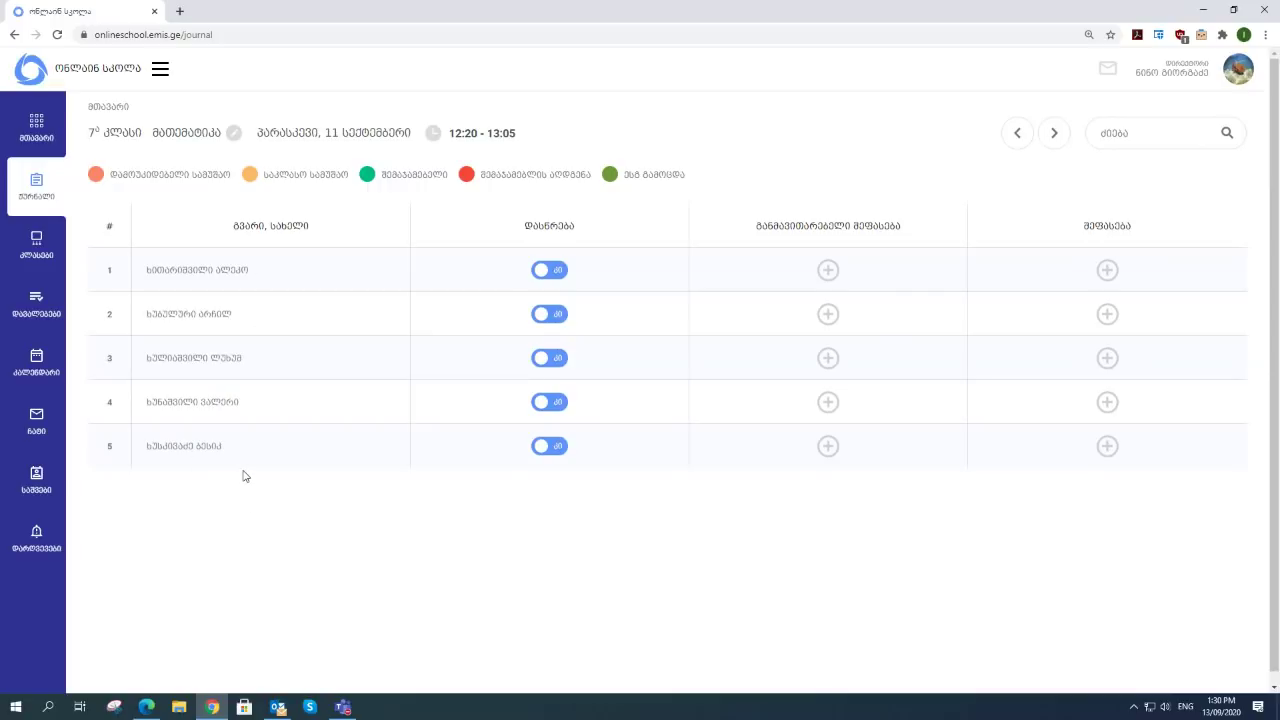
Mark the students in rows 1, 3 and 5 as absent (არა) for the 11 September lesson.
{"action": "left_click", "coordinate": [548, 271]}
{"action": "left_click", "coordinate": [558, 272]}
{"action": "left_click", "coordinate": [545, 274]}
{"action": "left_click", "coordinate": [556, 360]}
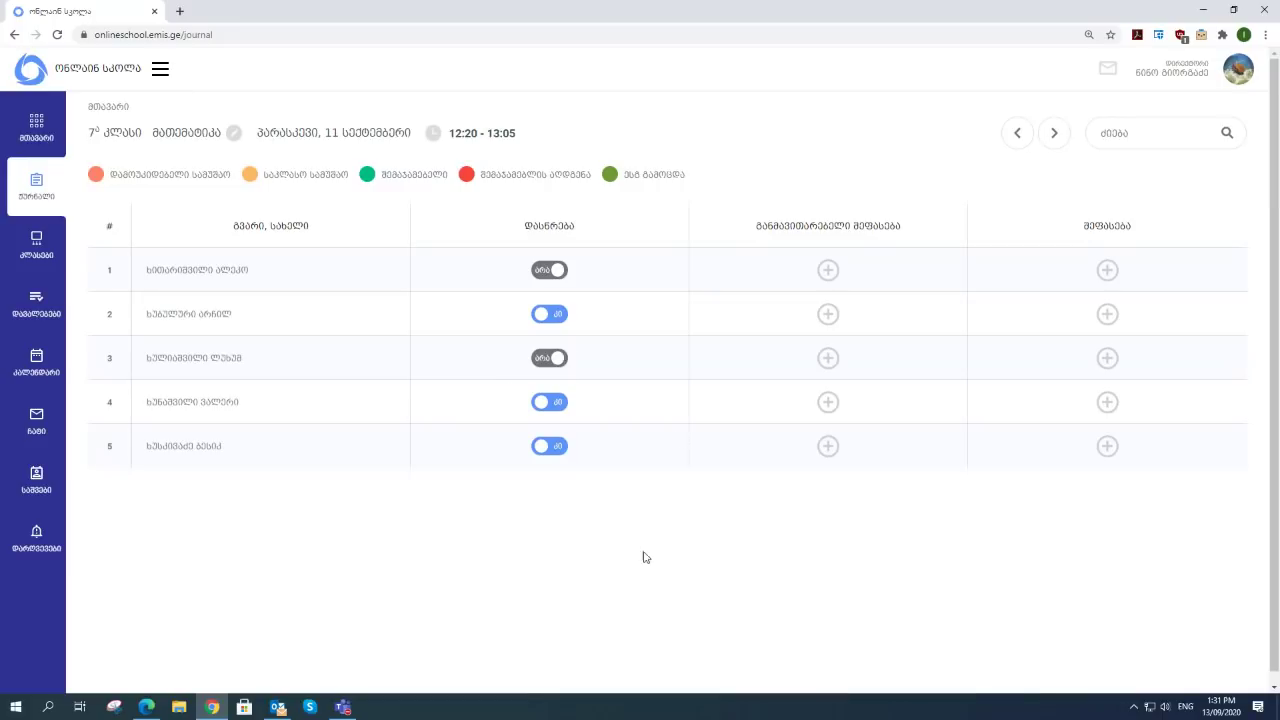
{"action": "left_click", "coordinate": [551, 446]}
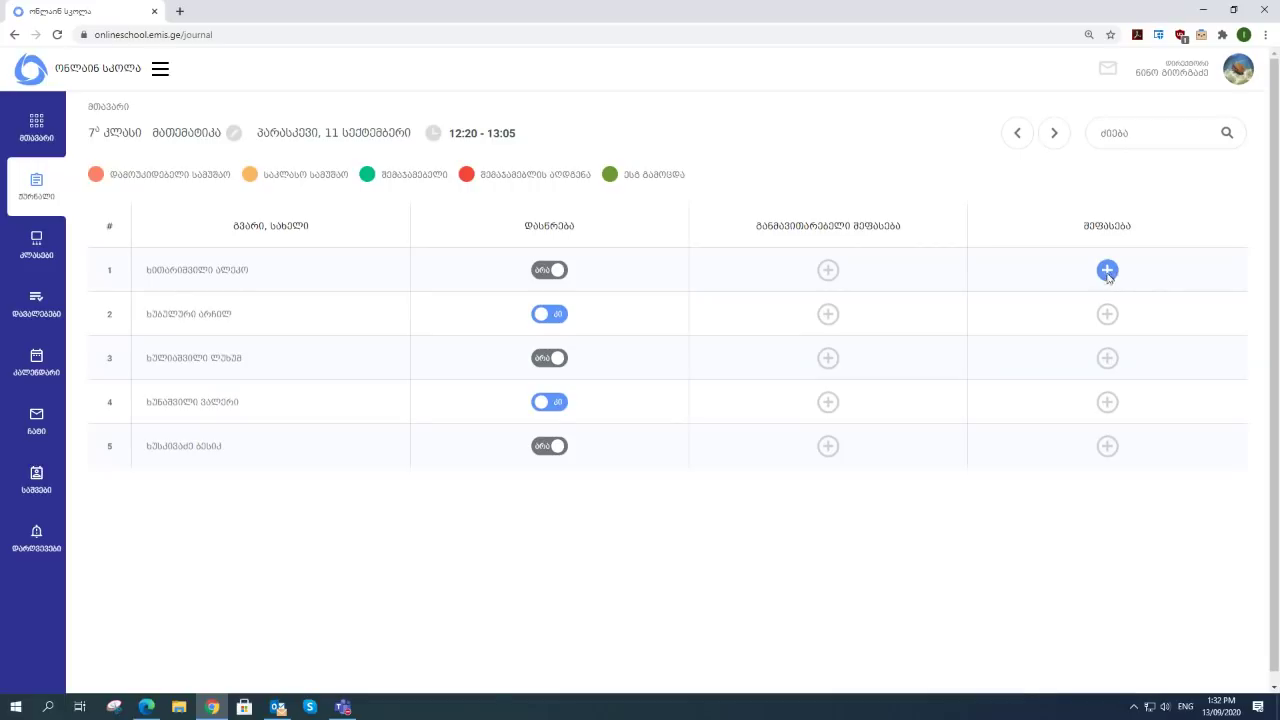
Examine the assessment types offered for the absent student in row 1, closing the grade form without saving.
{"action": "left_click", "coordinate": [1107, 272]}
{"action": "left_click", "coordinate": [745, 362]}
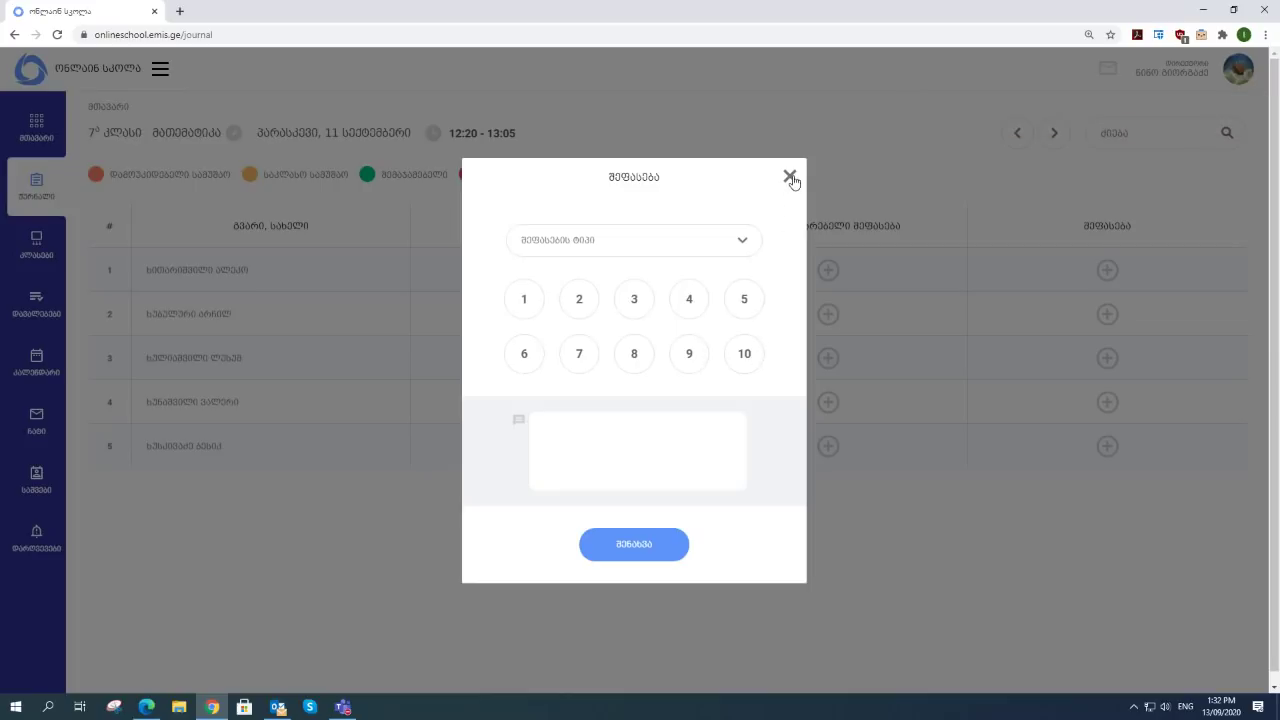
{"action": "left_click", "coordinate": [738, 367]}
{"action": "left_click", "coordinate": [631, 242]}
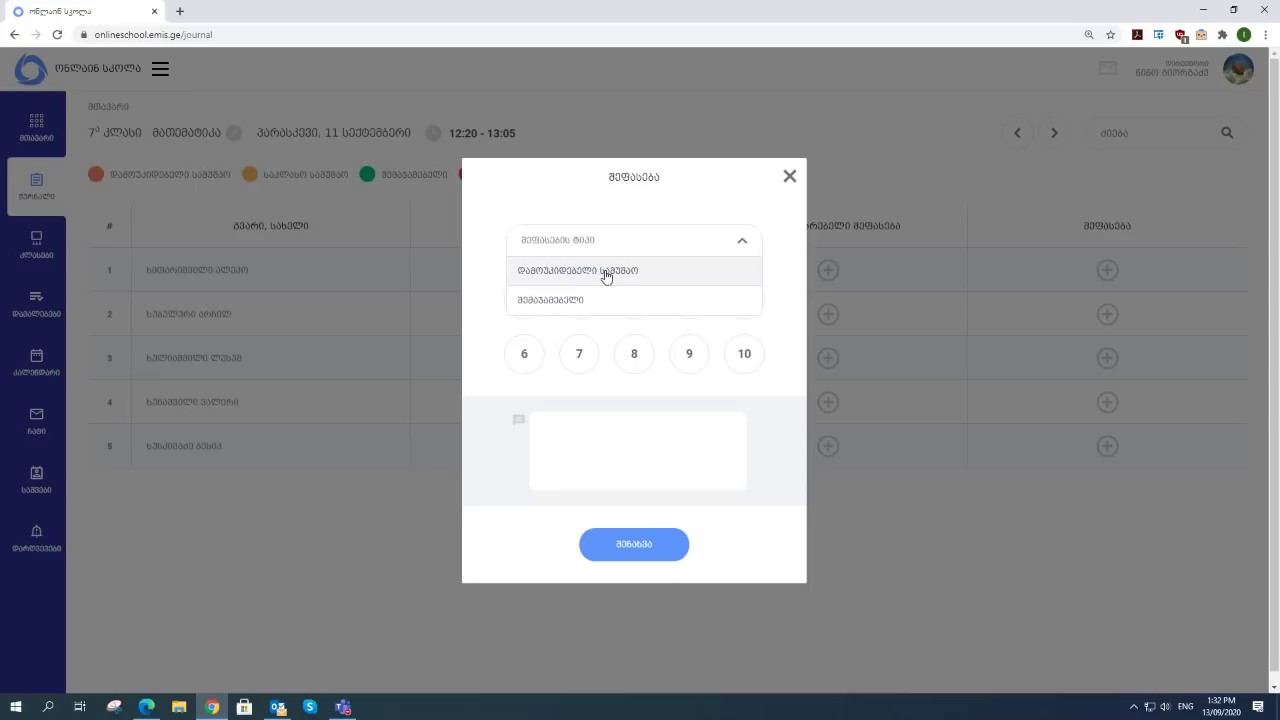
{"action": "left_click", "coordinate": [789, 177]}
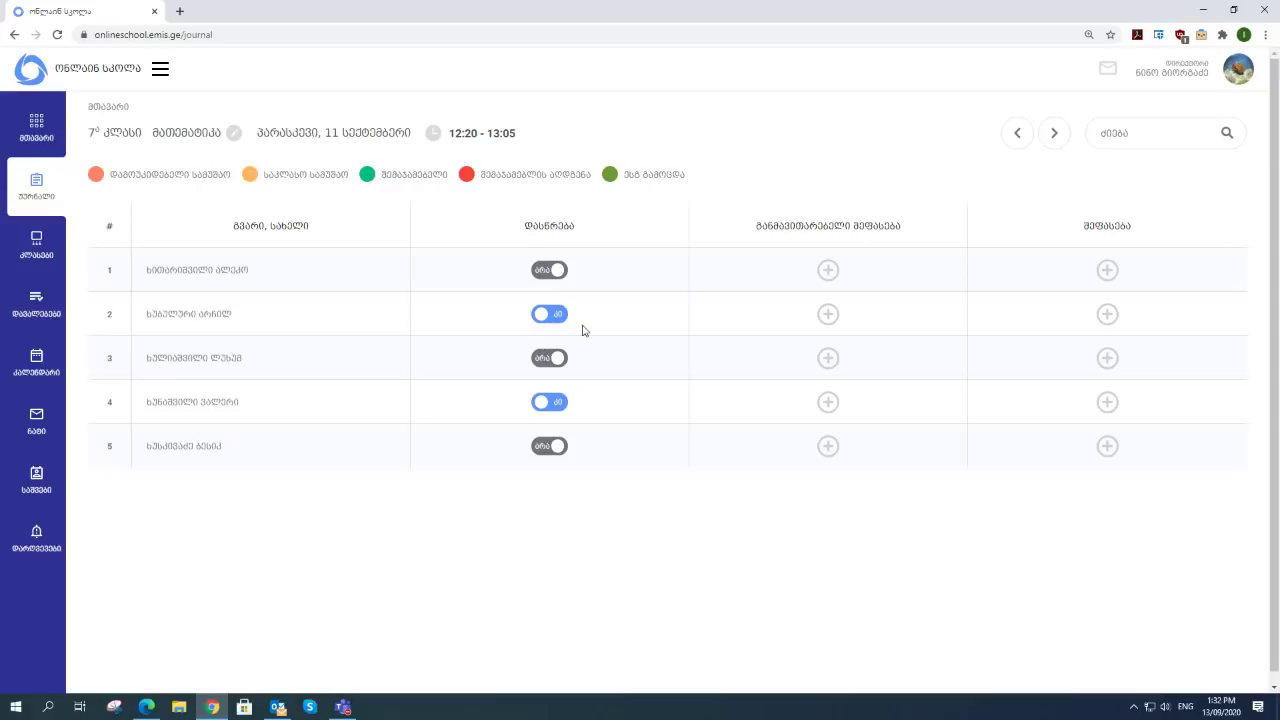
Examine the assessment types offered for the present student in row 2, closing the grade form without saving.
{"action": "left_click", "coordinate": [1107, 315]}
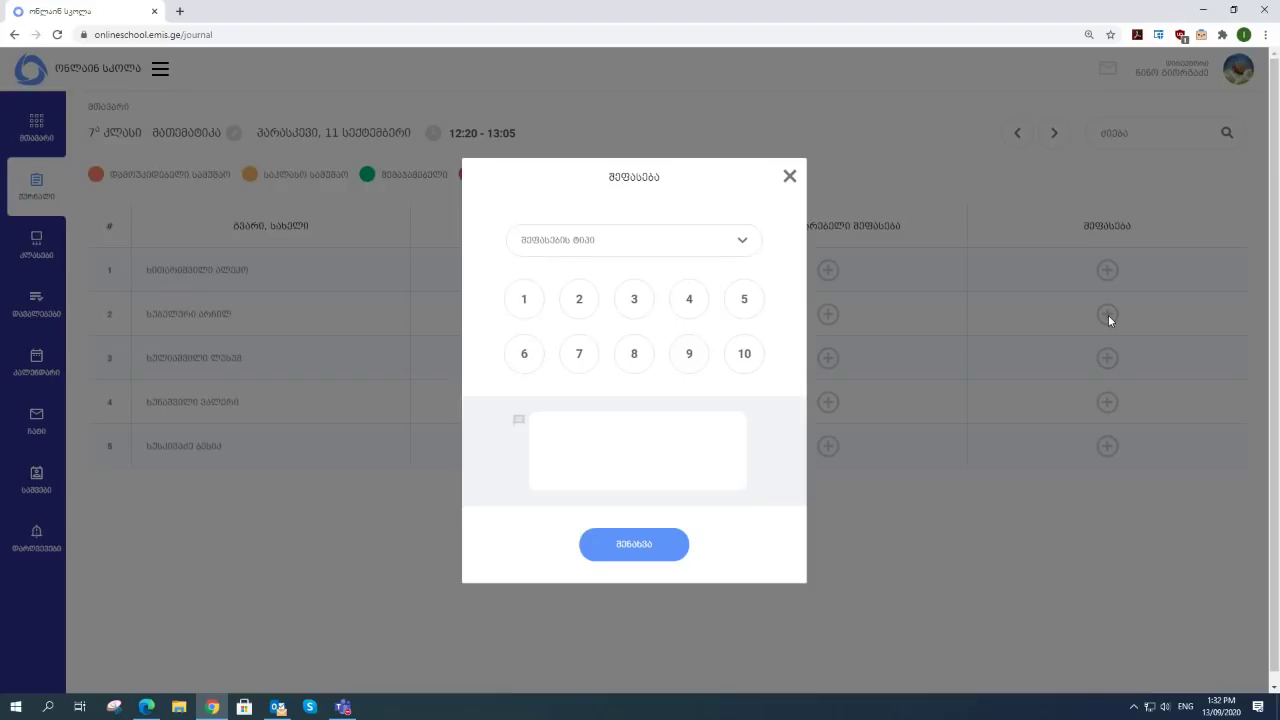
{"action": "left_click", "coordinate": [742, 244]}
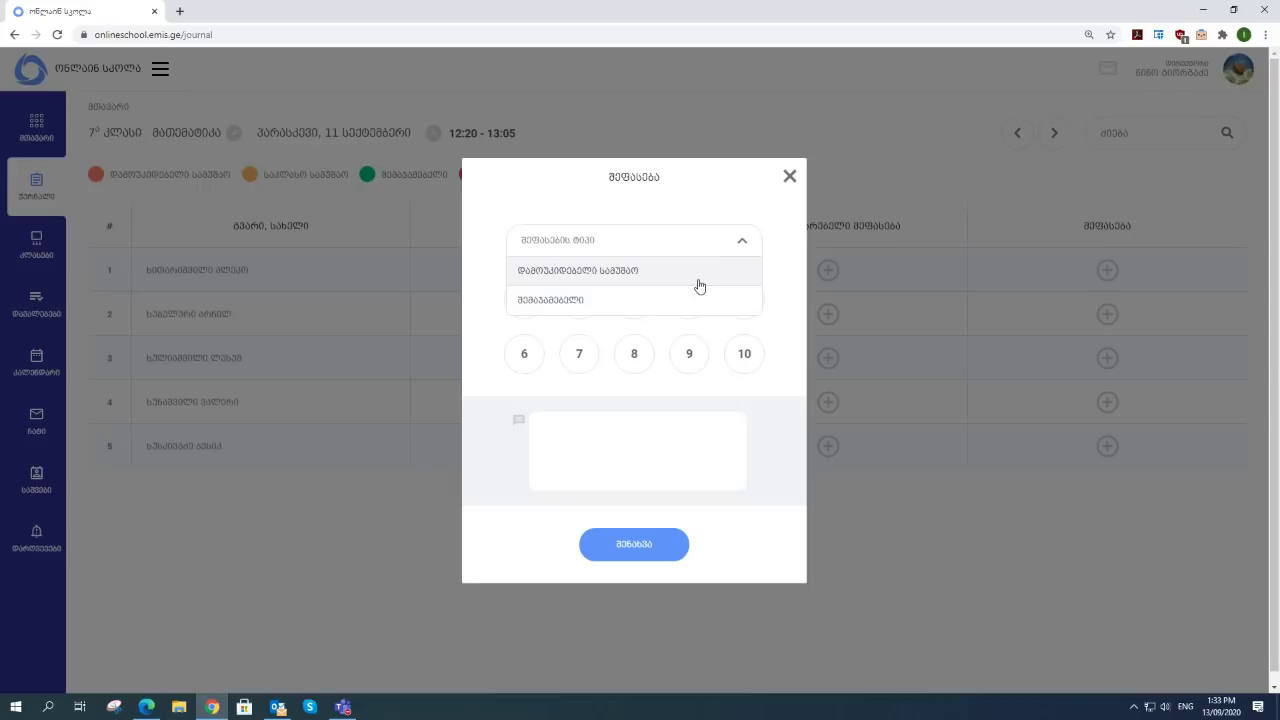
{"action": "left_click", "coordinate": [789, 174]}
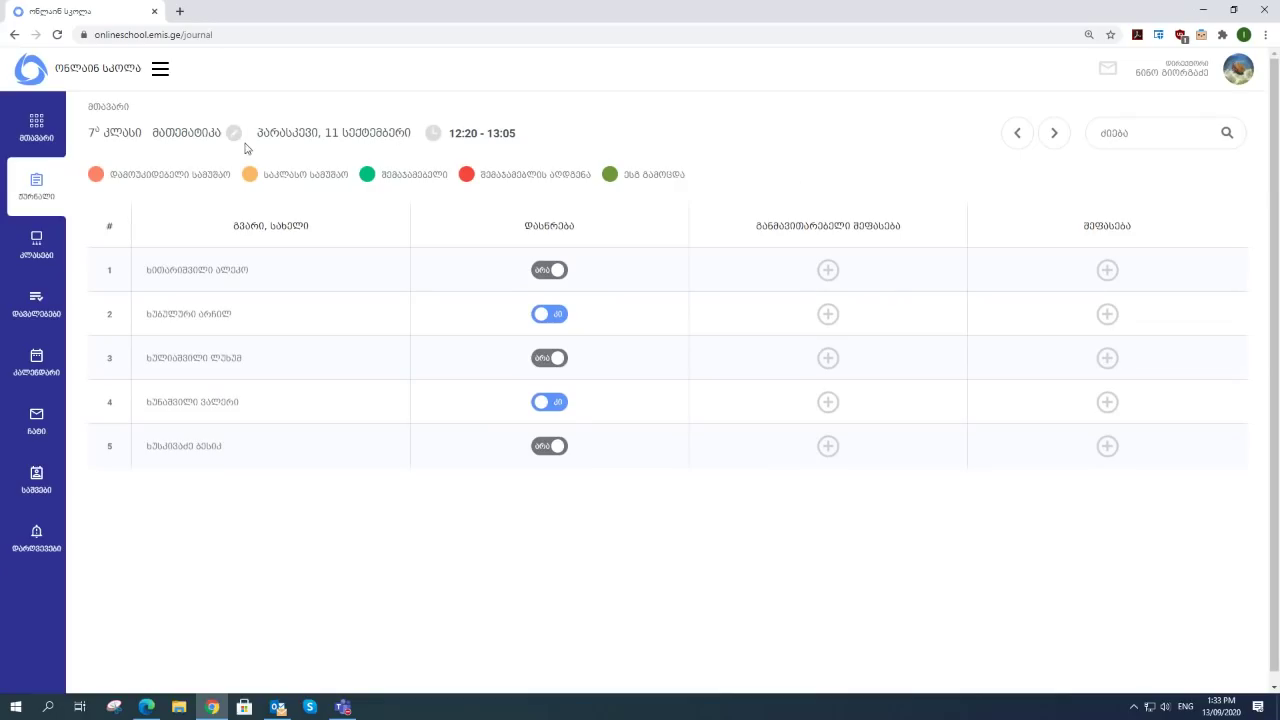
In the 7 September lesson, save a საკლასო სამუშაო grade of 10 for the row 1 student with the comment "შესანიშნავია".
{"action": "left_click", "coordinate": [1018, 136]}
{"action": "left_click", "coordinate": [1017, 148]}
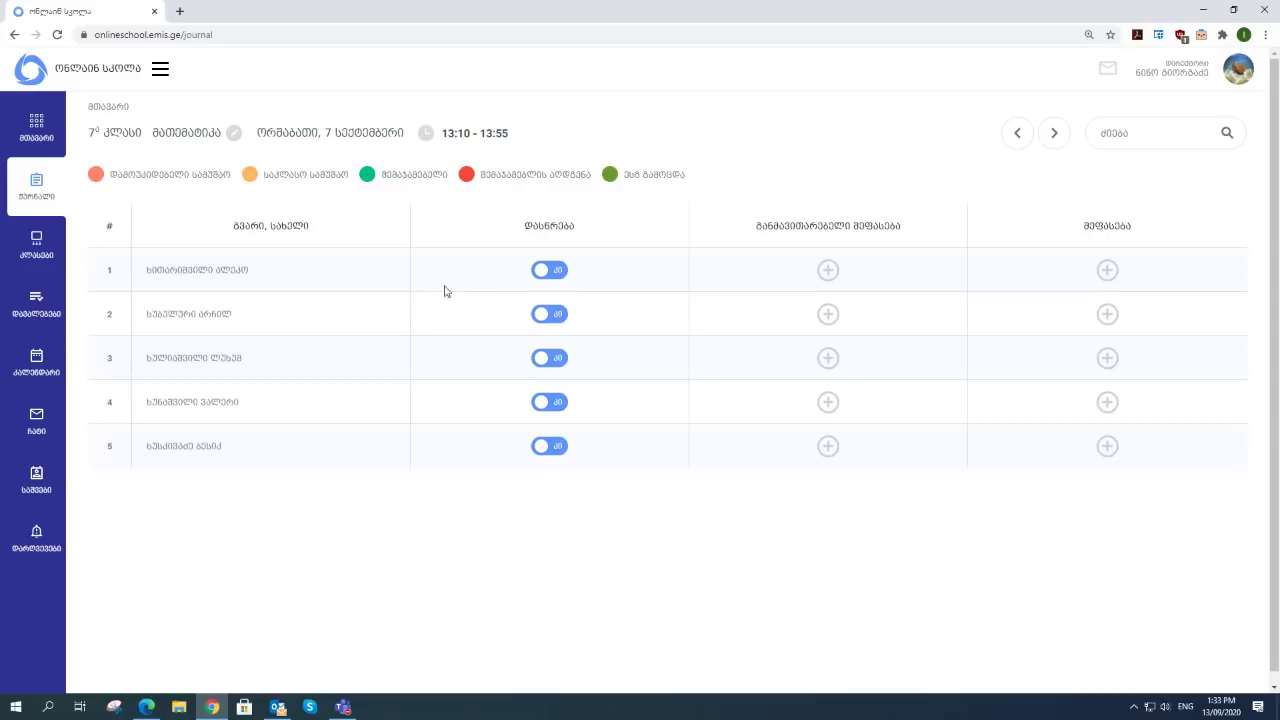
{"action": "left_click", "coordinate": [1099, 274]}
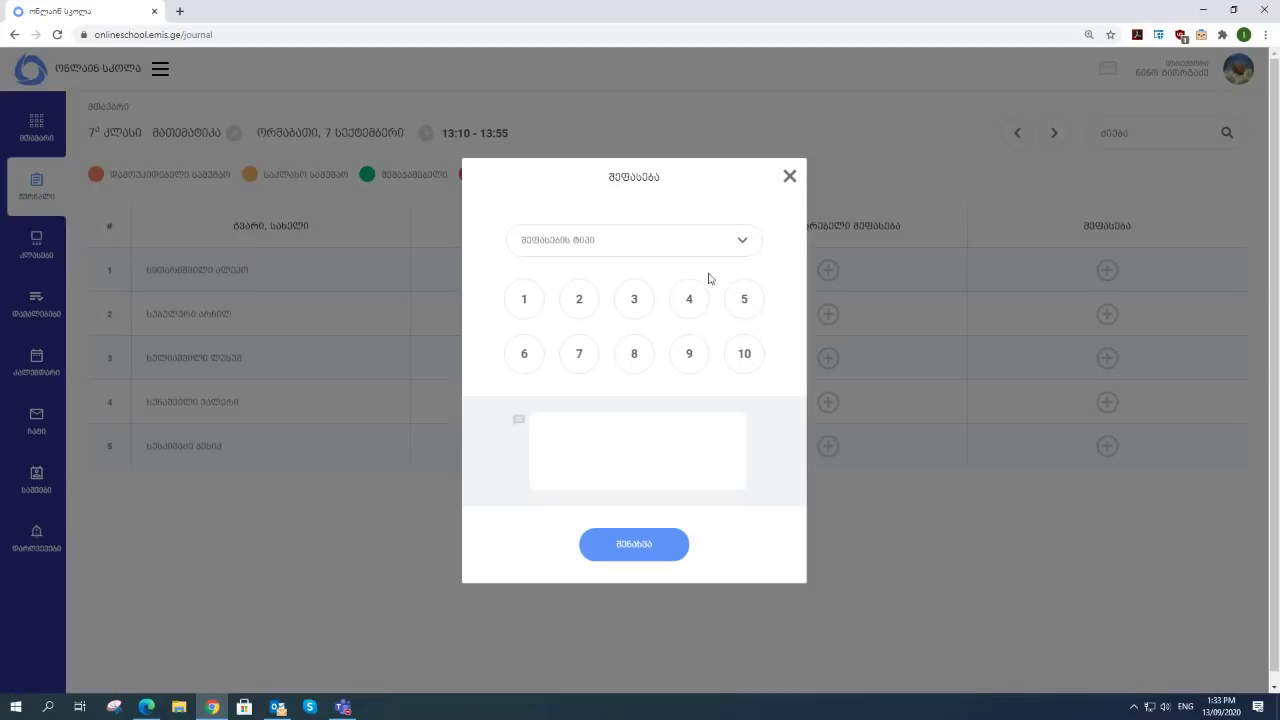
{"action": "left_click", "coordinate": [689, 244]}
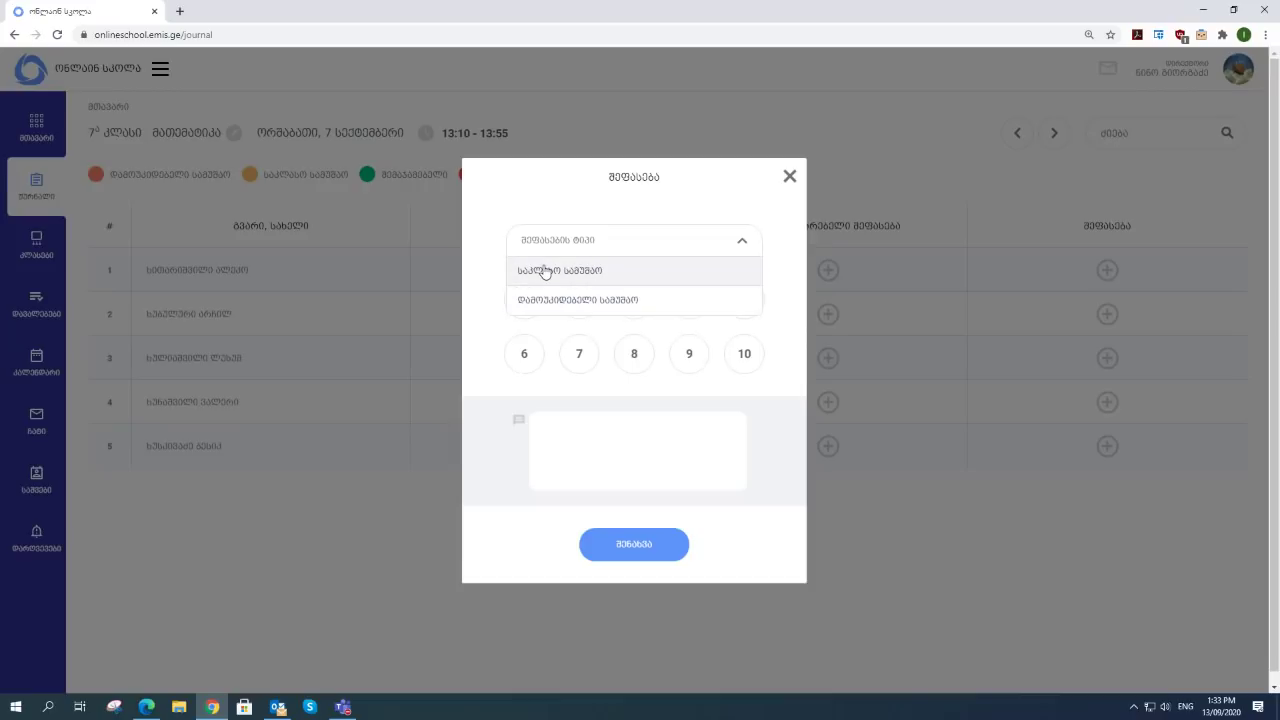
{"action": "left_click", "coordinate": [617, 271]}
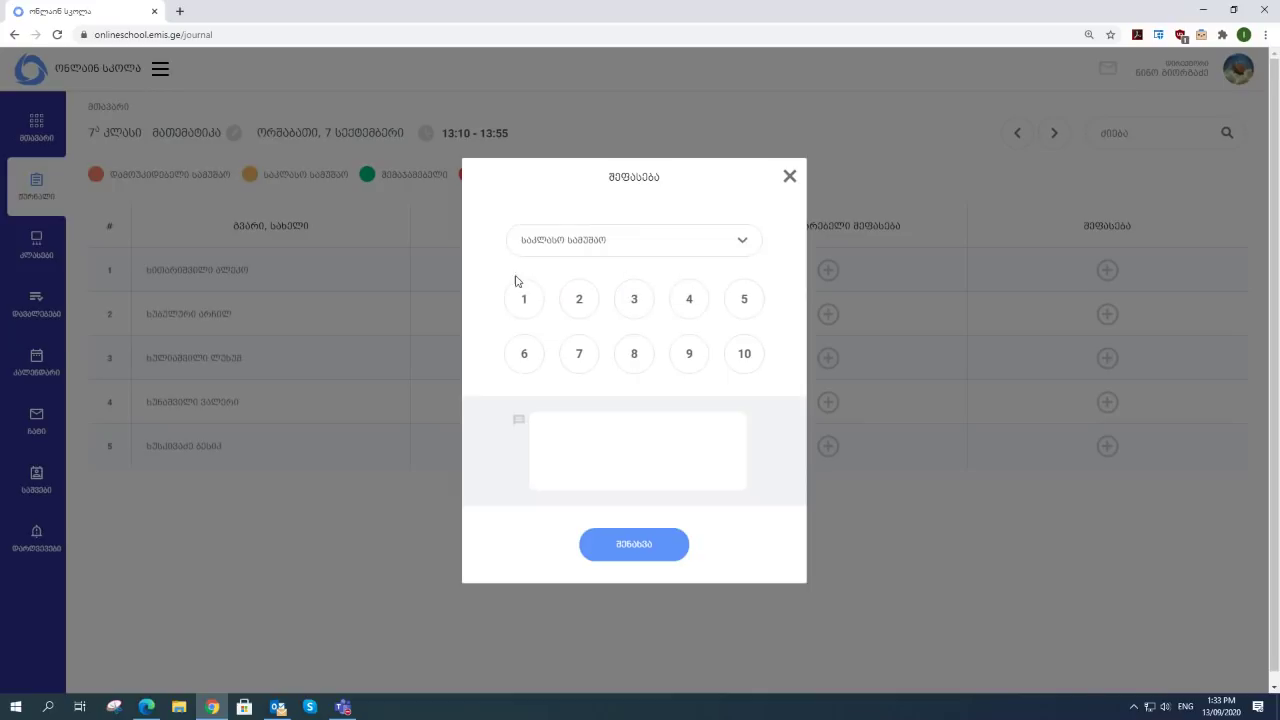
{"action": "left_click", "coordinate": [752, 354]}
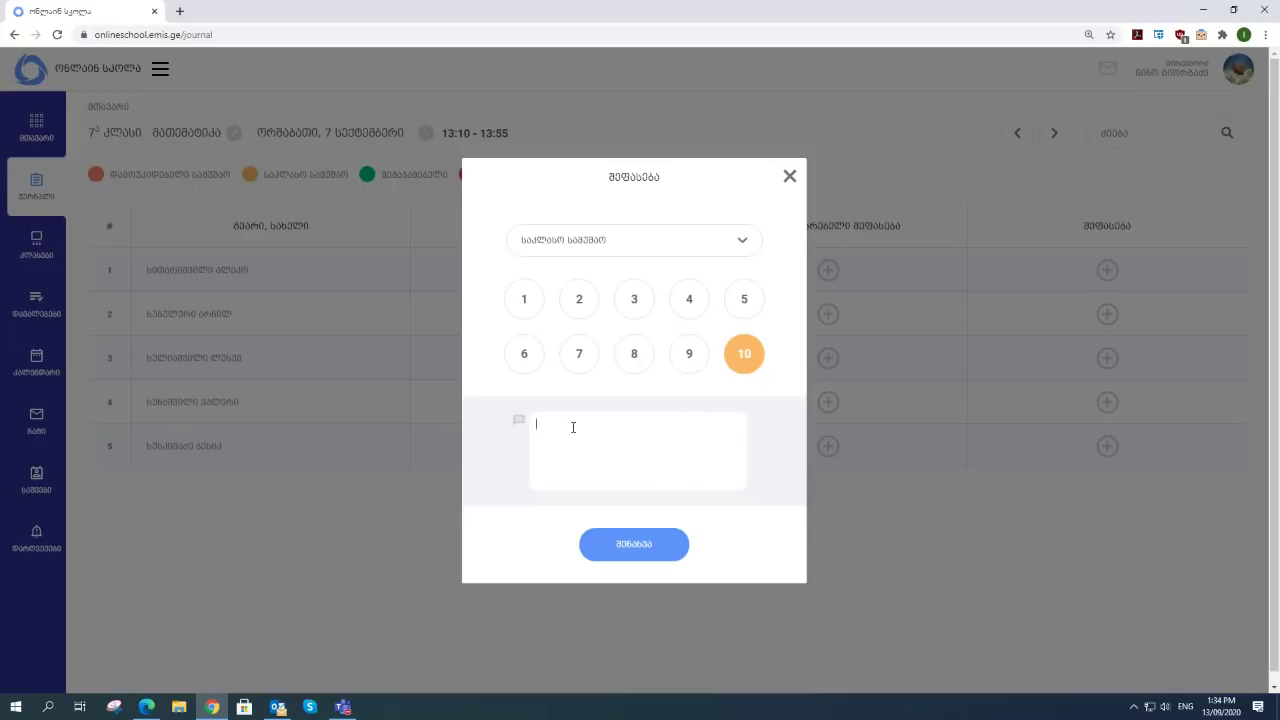
{"action": "key", "text": "alt+shift"}
{"action": "type", "text": "შესანიშნავია"}
{"action": "left_click", "coordinate": [633, 546]}
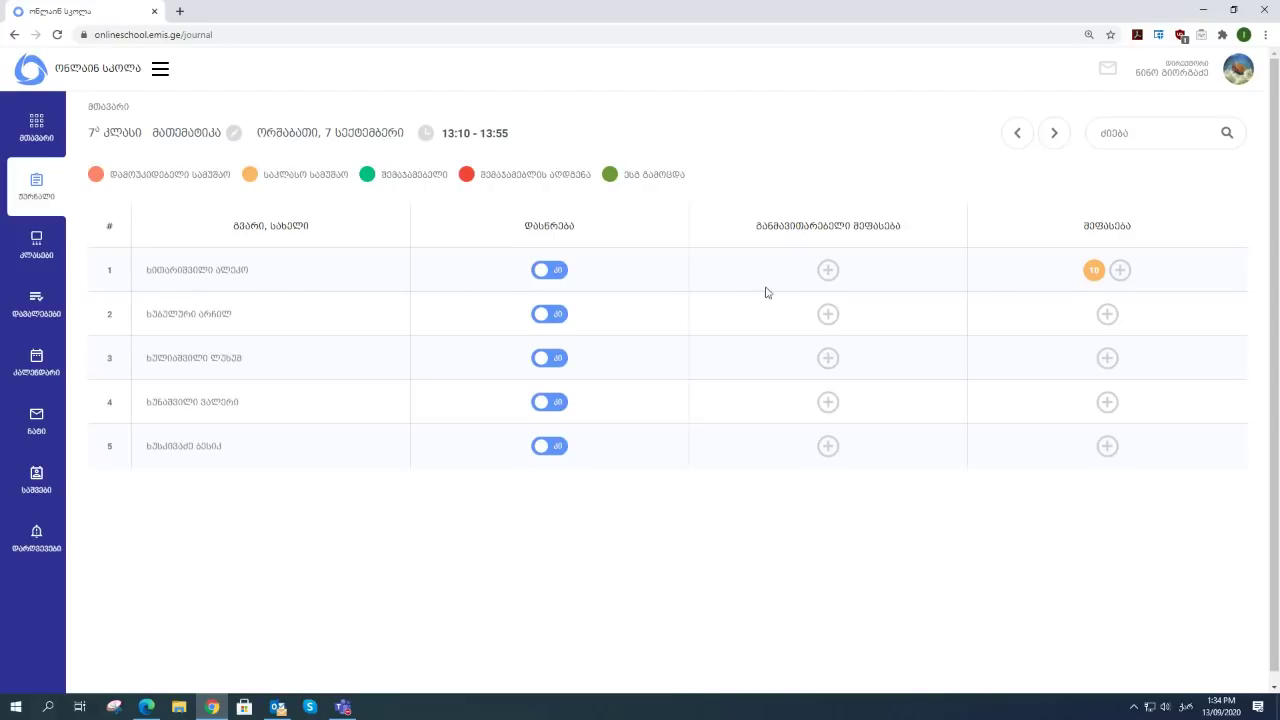
Add a second grade of 9 for the row 1 student with the type დამოუკიდებელი სამუშაო and save it.
{"action": "left_click", "coordinate": [1120, 271]}
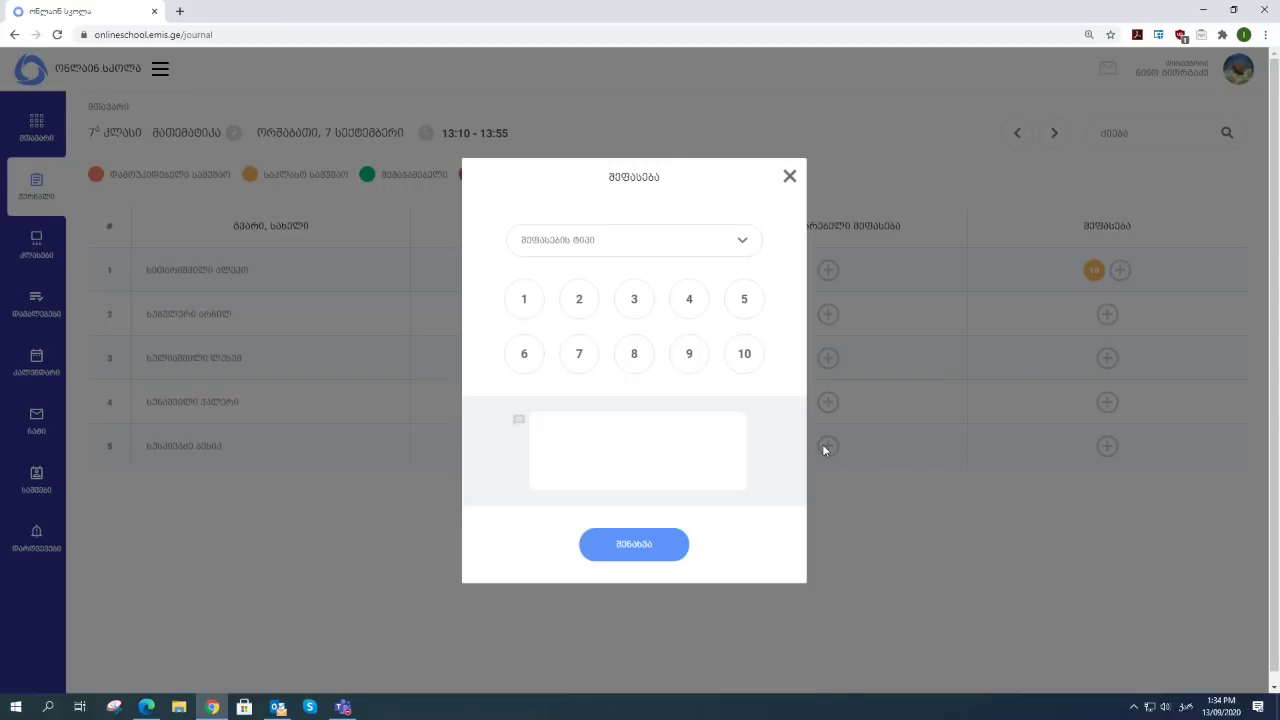
{"action": "left_click", "coordinate": [745, 246]}
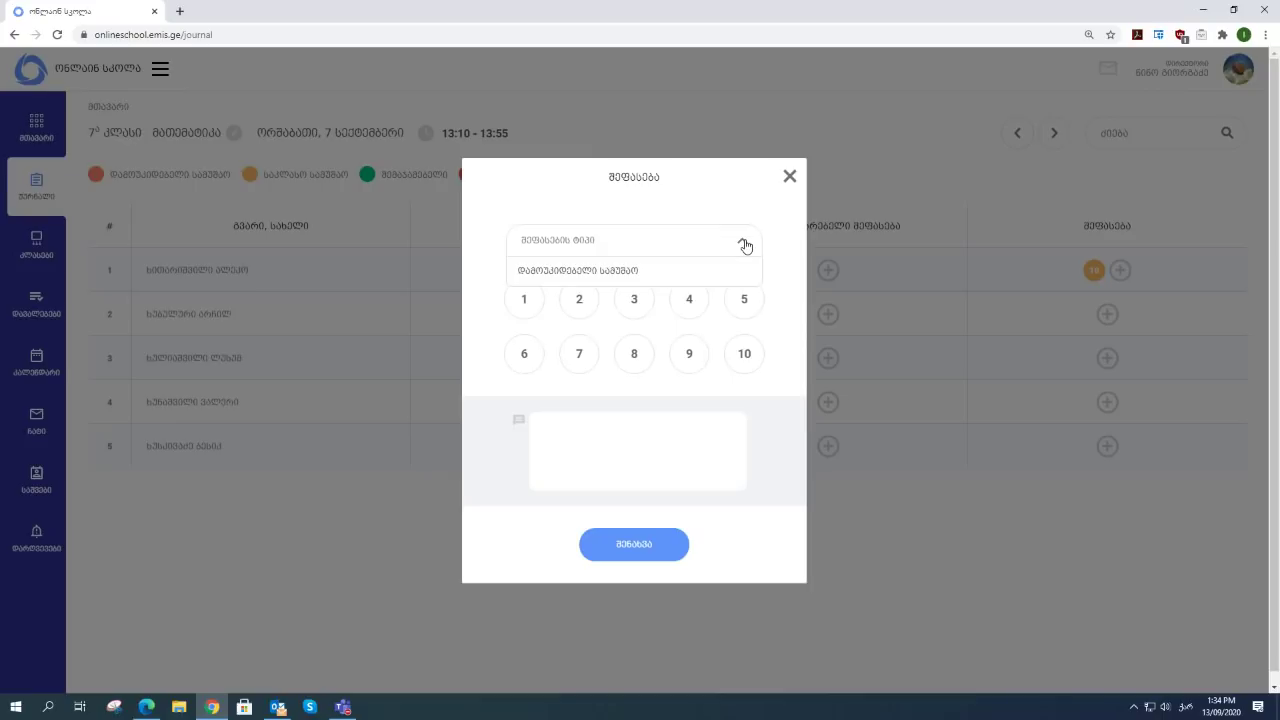
{"action": "left_click", "coordinate": [632, 274]}
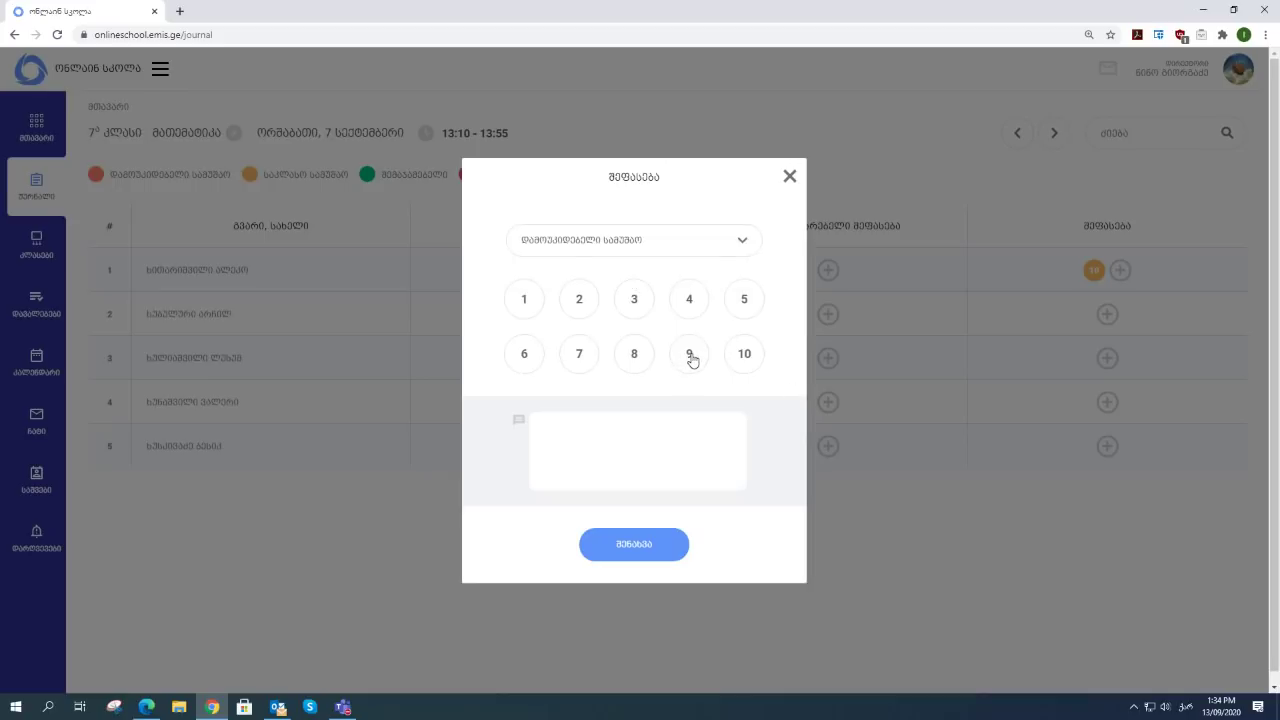
{"action": "left_click", "coordinate": [690, 357]}
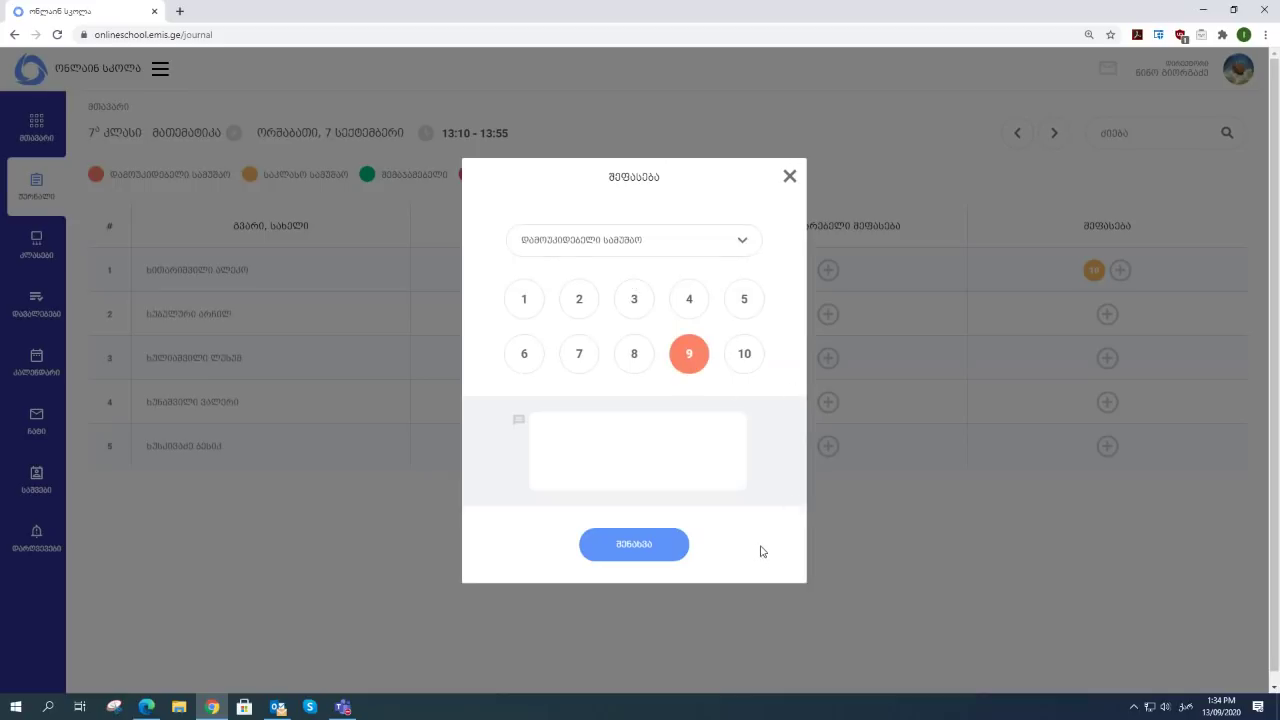
{"action": "left_click", "coordinate": [637, 549]}
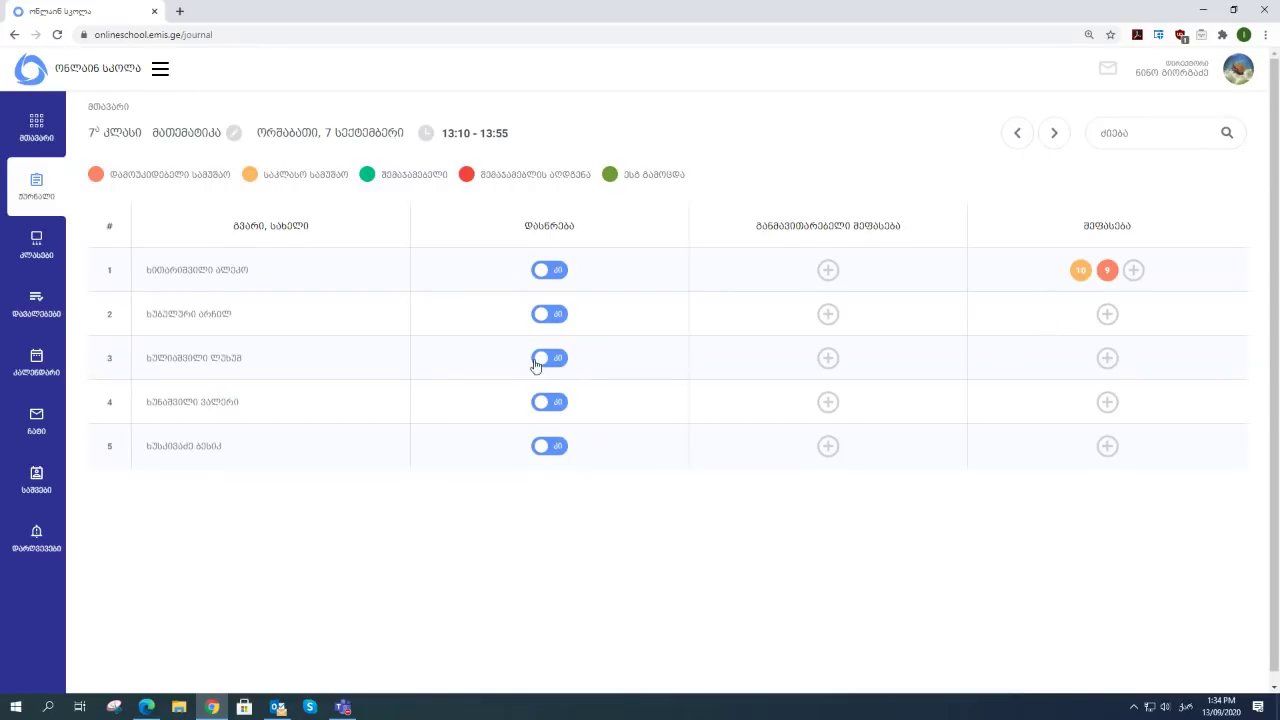
Filter the journal by the first letters of the row 1 student's surname and change their დამოუკიდებელი სამუშაო grade to 10.
{"action": "left_click", "coordinate": [550, 320]}
{"action": "type", "text": "ხით"}
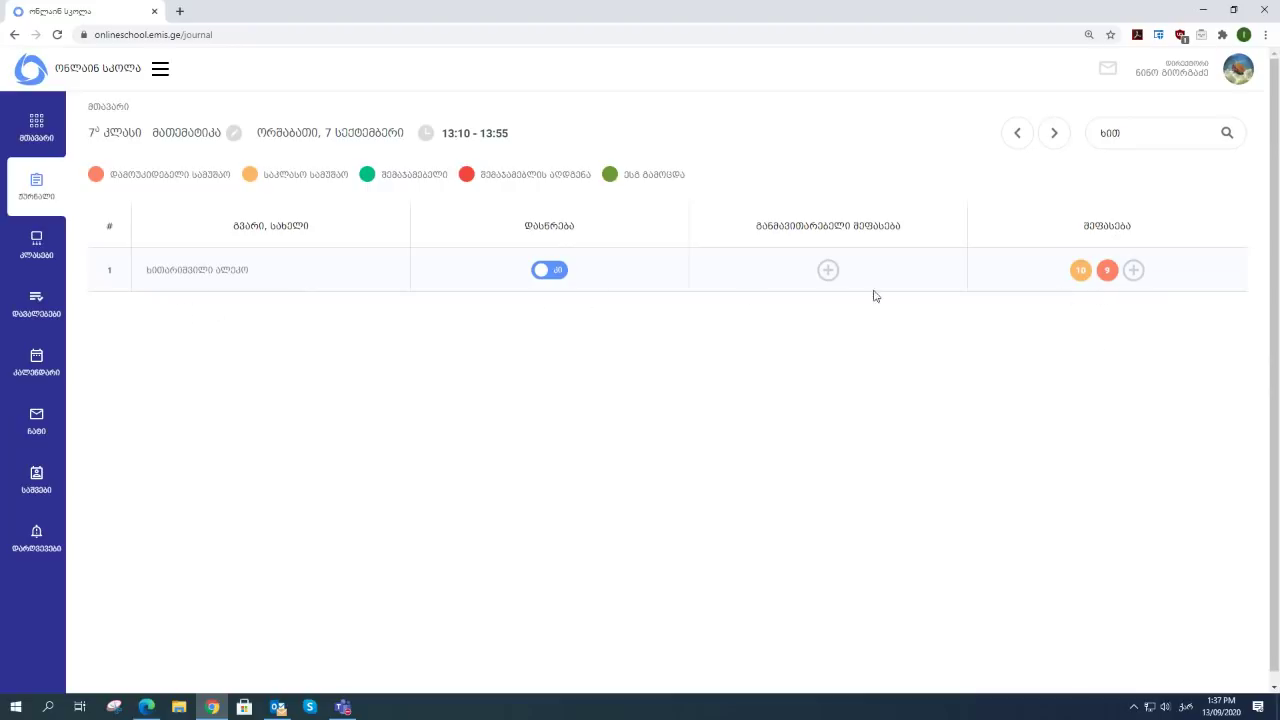
{"action": "left_click", "coordinate": [1107, 272]}
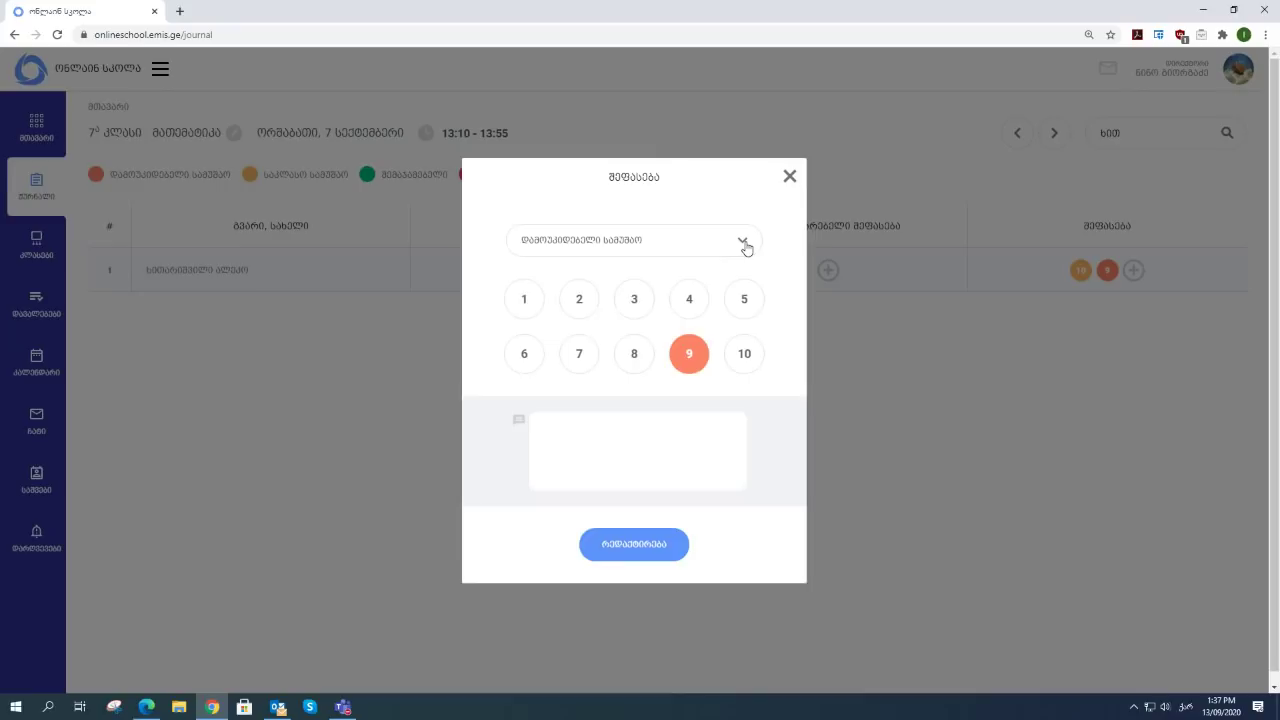
{"action": "left_click", "coordinate": [651, 553]}
{"action": "left_click", "coordinate": [749, 357]}
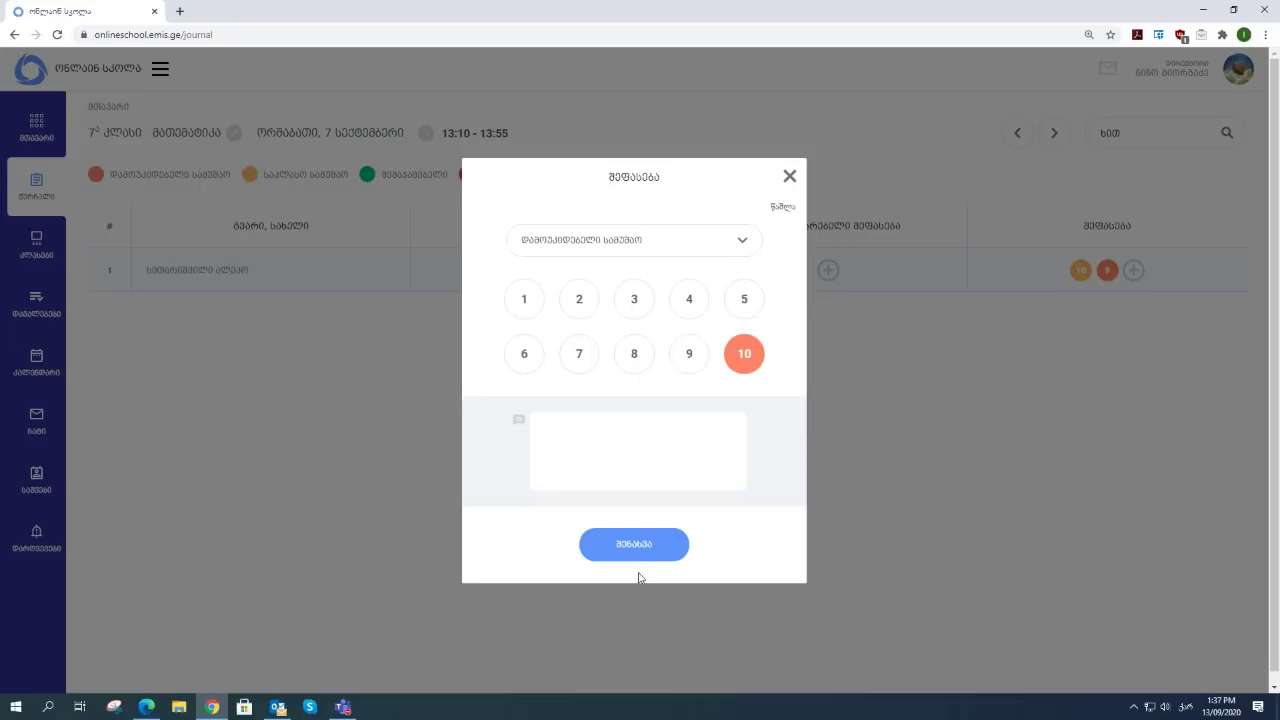
{"action": "left_click", "coordinate": [658, 534]}
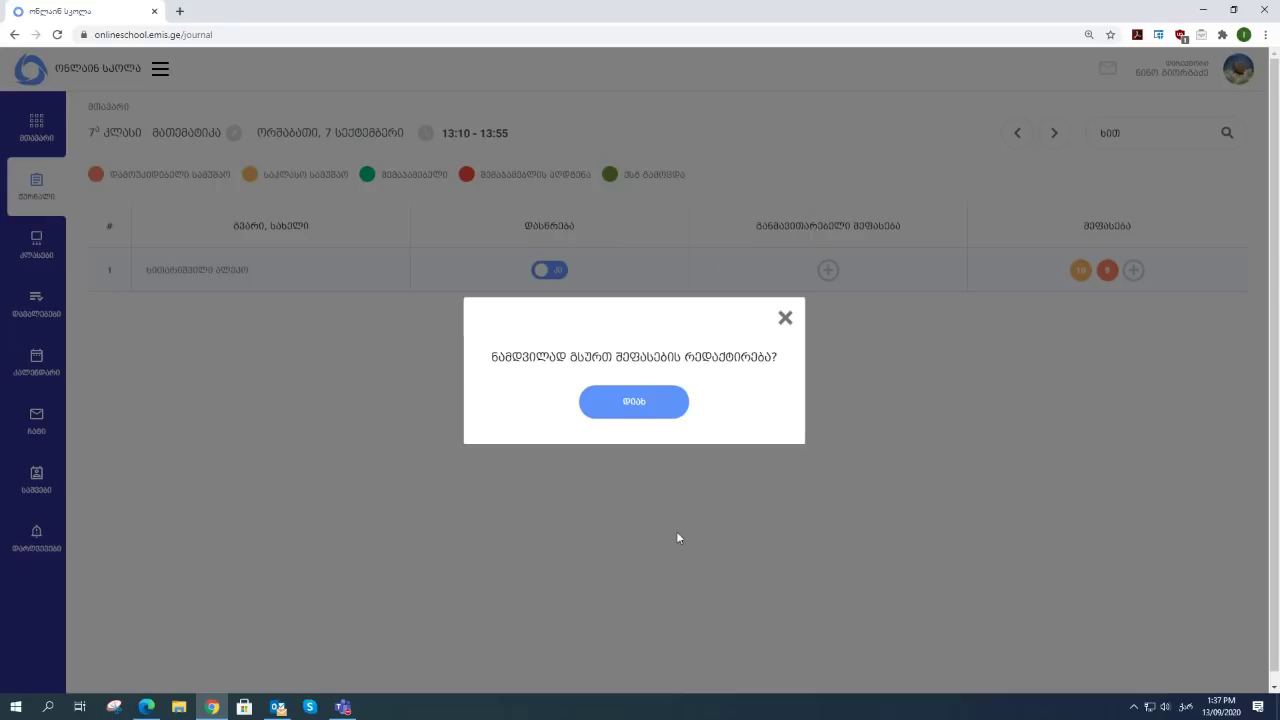
{"action": "left_click", "coordinate": [615, 404]}
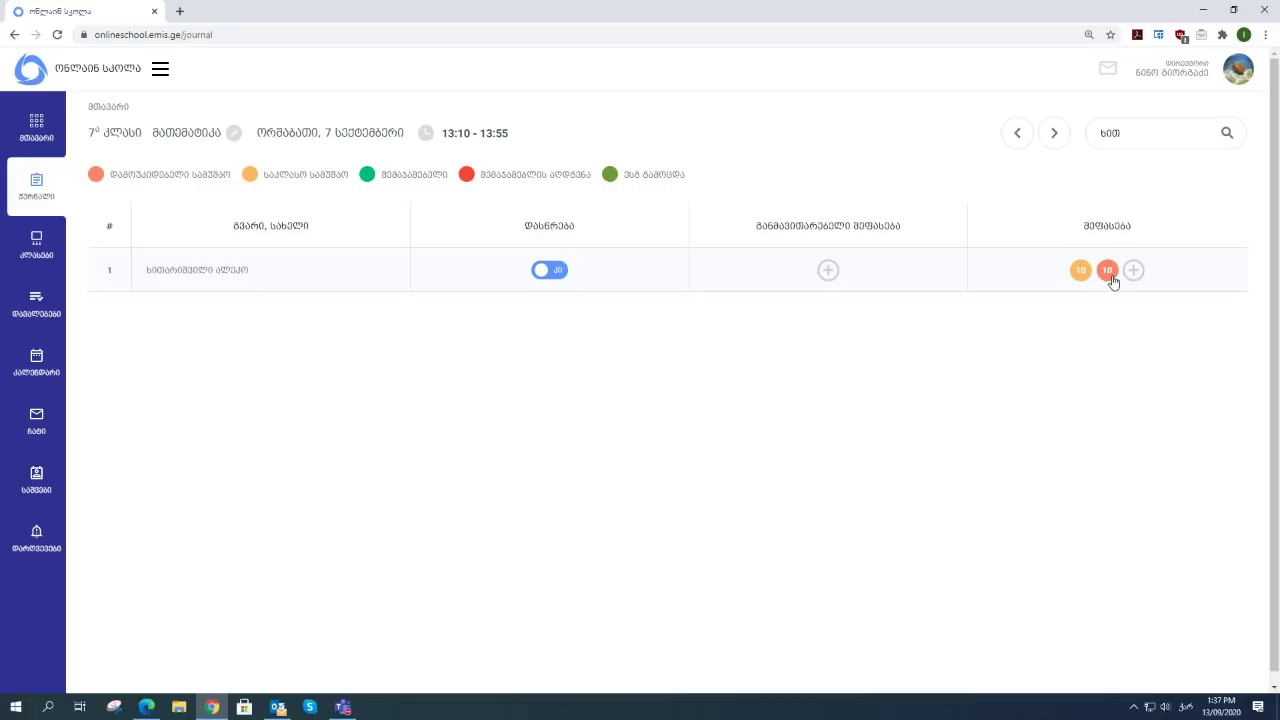
Change the row 1 student's საკლასო სამუშაო grade to 9 and save the edit.
{"action": "left_click", "coordinate": [1080, 272]}
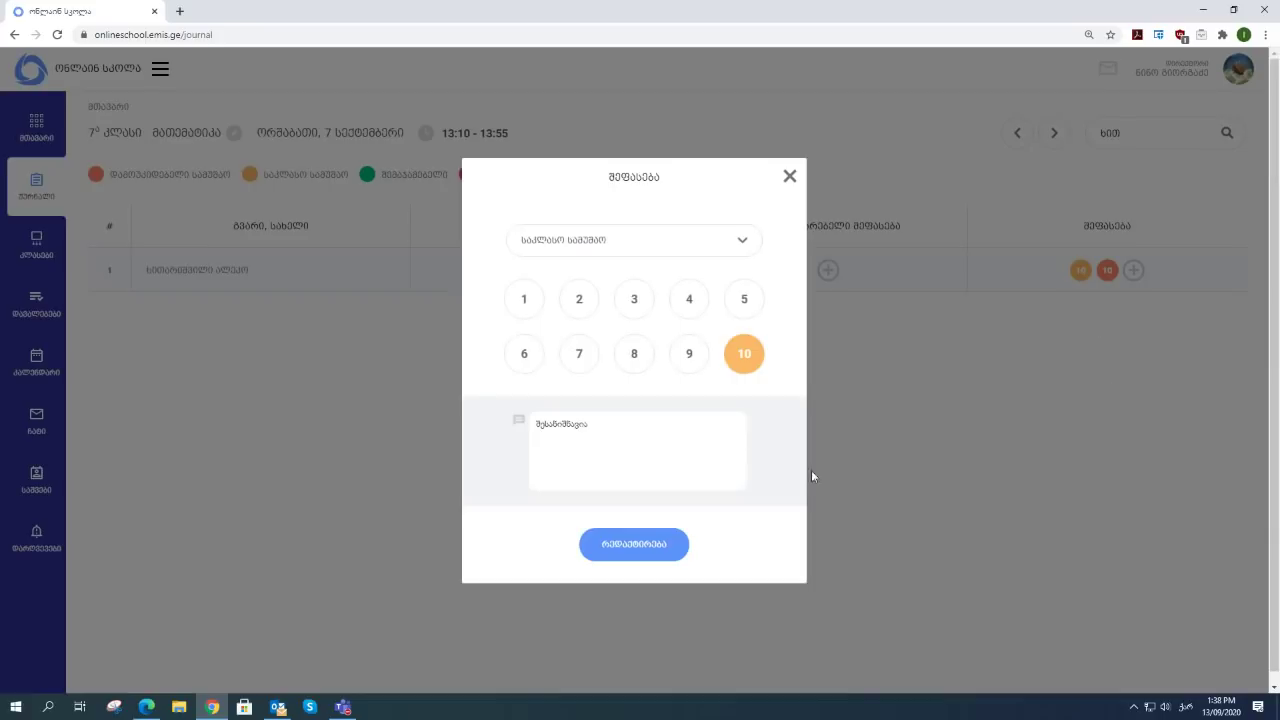
{"action": "left_click", "coordinate": [626, 548]}
{"action": "left_click", "coordinate": [686, 358]}
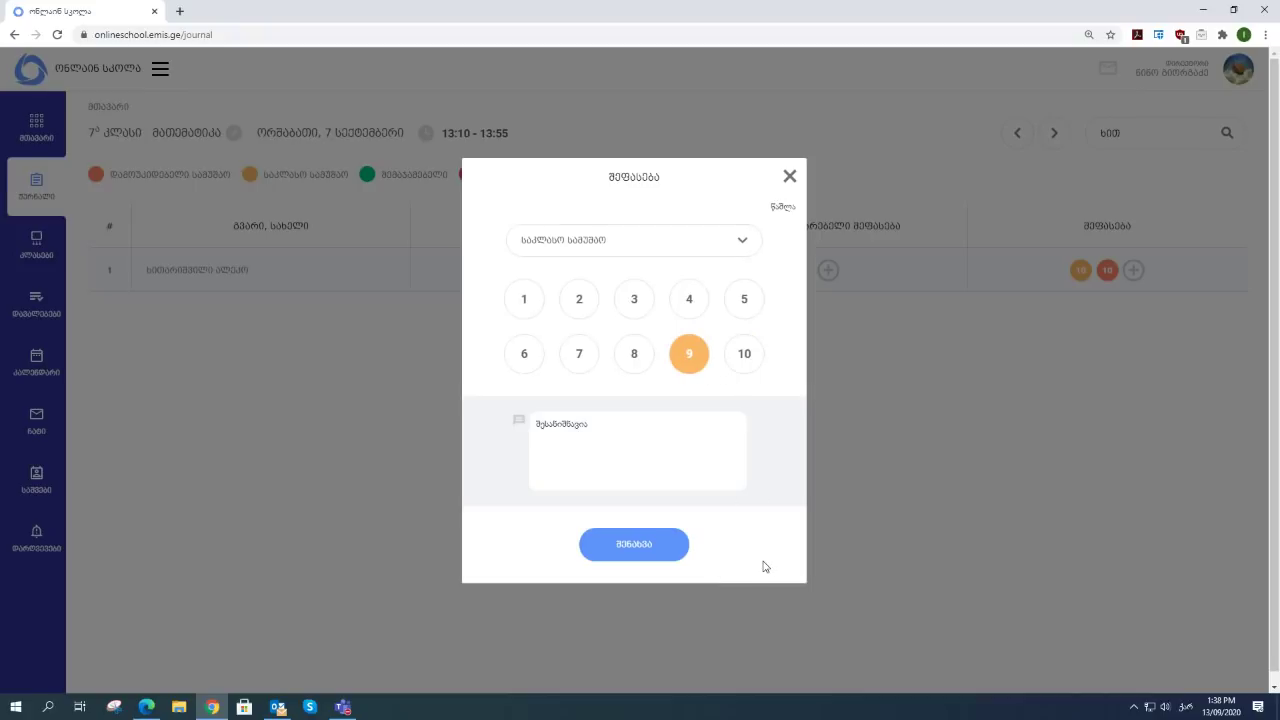
{"action": "left_click", "coordinate": [642, 550]}
{"action": "left_click", "coordinate": [614, 395]}
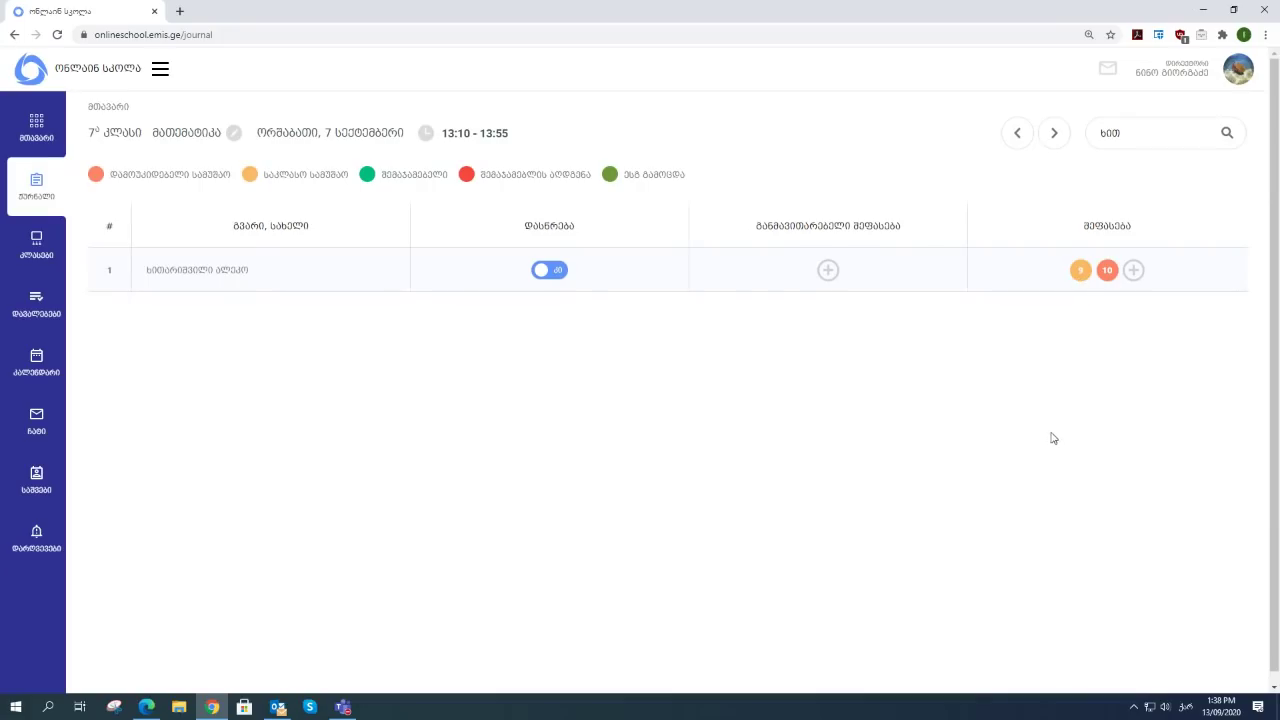
Delete the row 1 student's საკლასო სამუშაო grade and clear the student search.
{"action": "left_click", "coordinate": [1081, 272]}
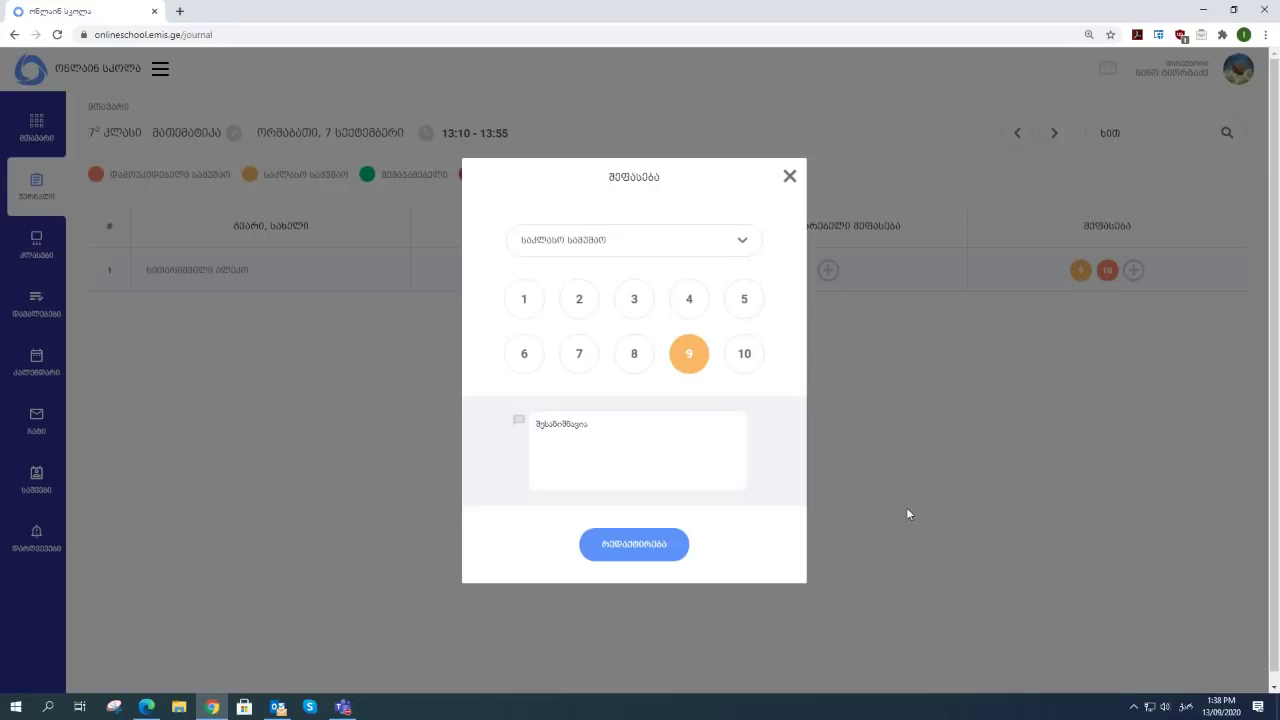
{"action": "left_click", "coordinate": [625, 553]}
{"action": "left_click", "coordinate": [783, 207]}
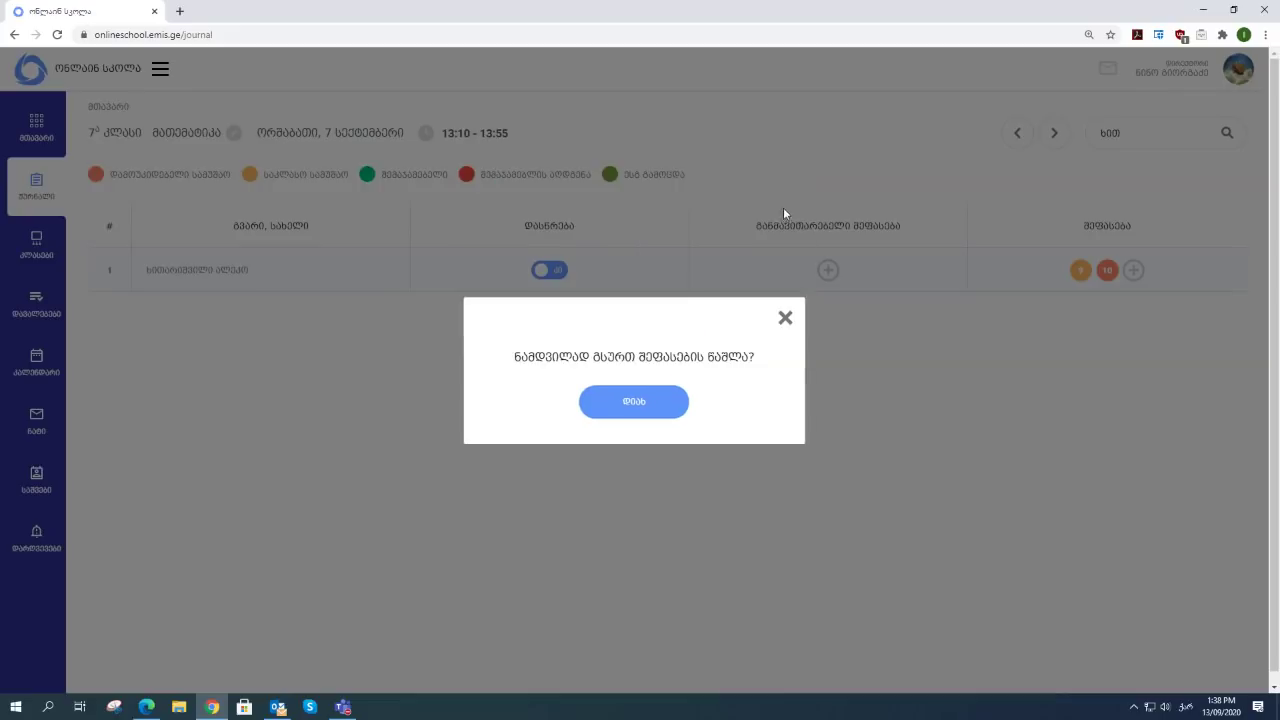
{"action": "left_click", "coordinate": [655, 410]}
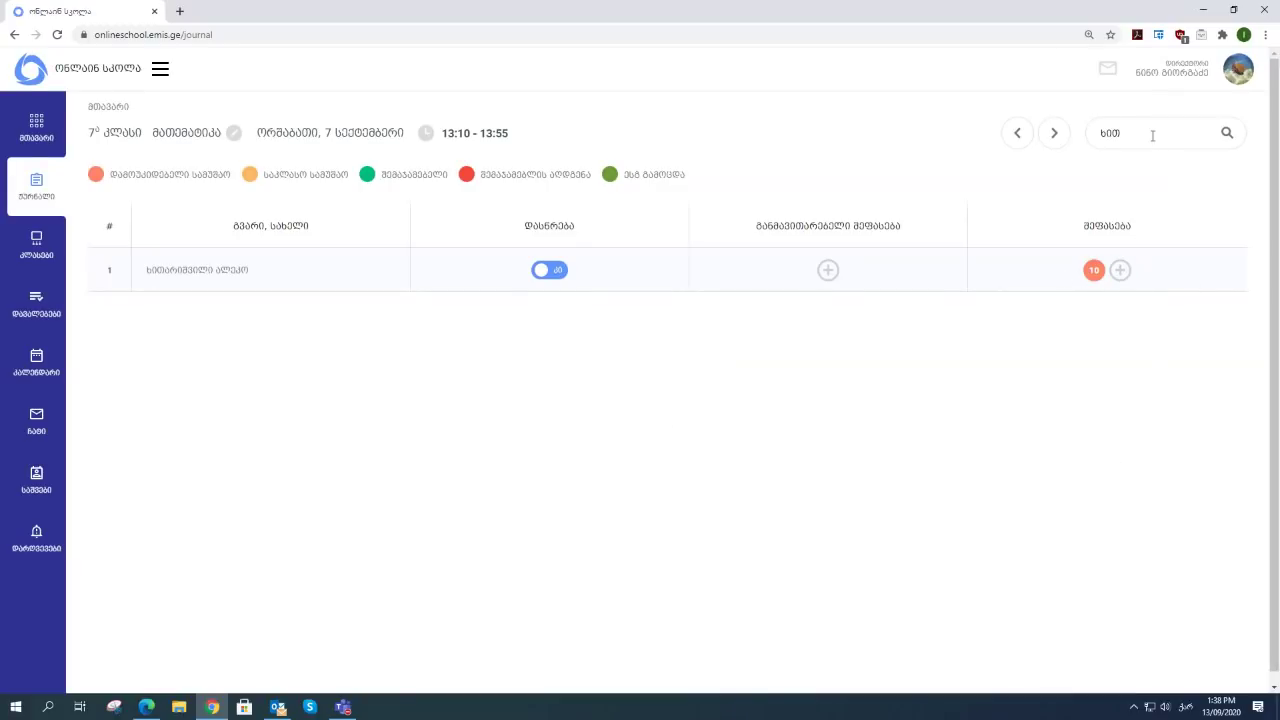
{"action": "left_click_drag", "start_coordinate": [1152, 136], "coordinate": [1069, 145]}
{"action": "key", "text": "BackSpace"}
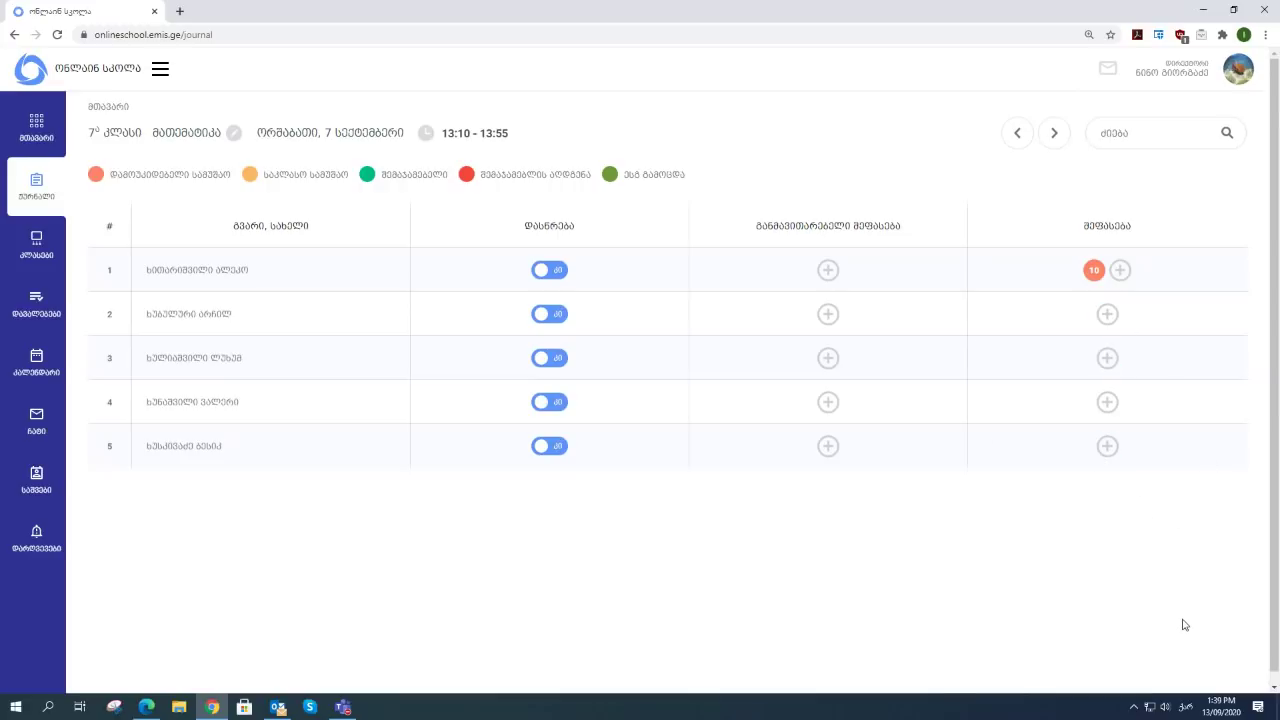
Save a საკლასო სამუშაო grade of 8 for the row 3 student.
{"action": "left_click", "coordinate": [1107, 357]}
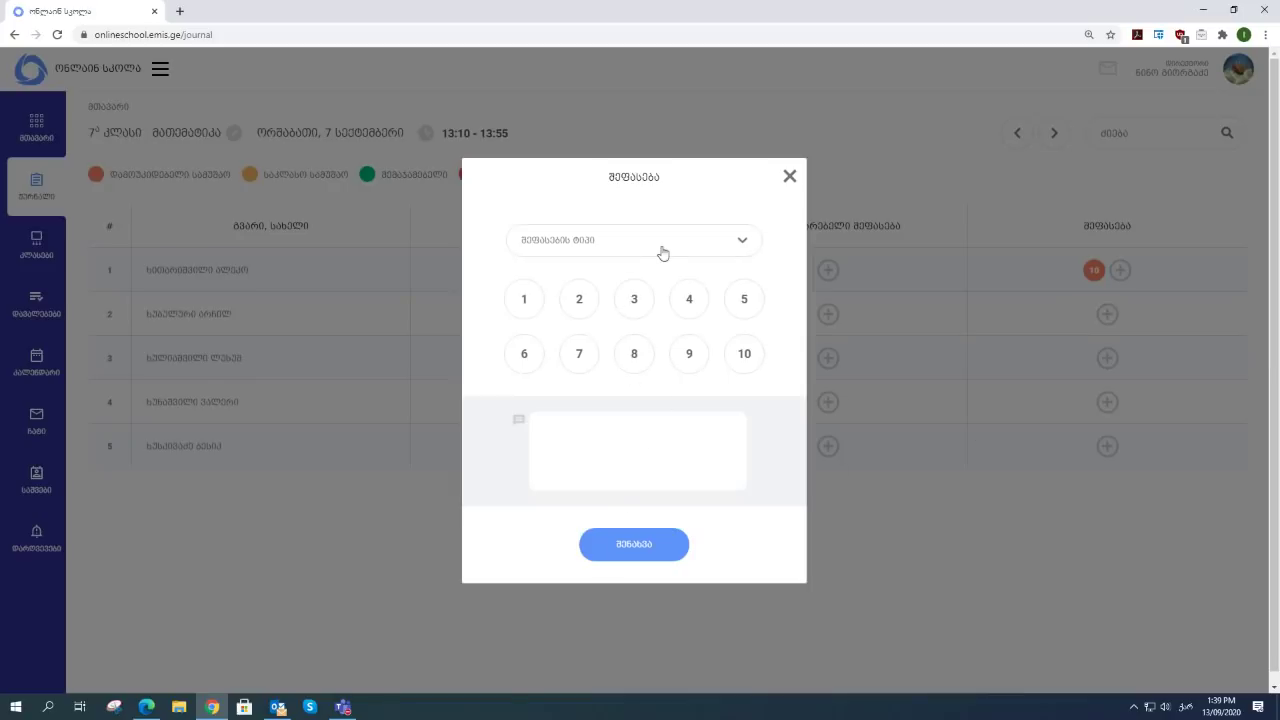
{"action": "left_click", "coordinate": [663, 251]}
{"action": "left_click", "coordinate": [602, 280]}
{"action": "left_click", "coordinate": [634, 353]}
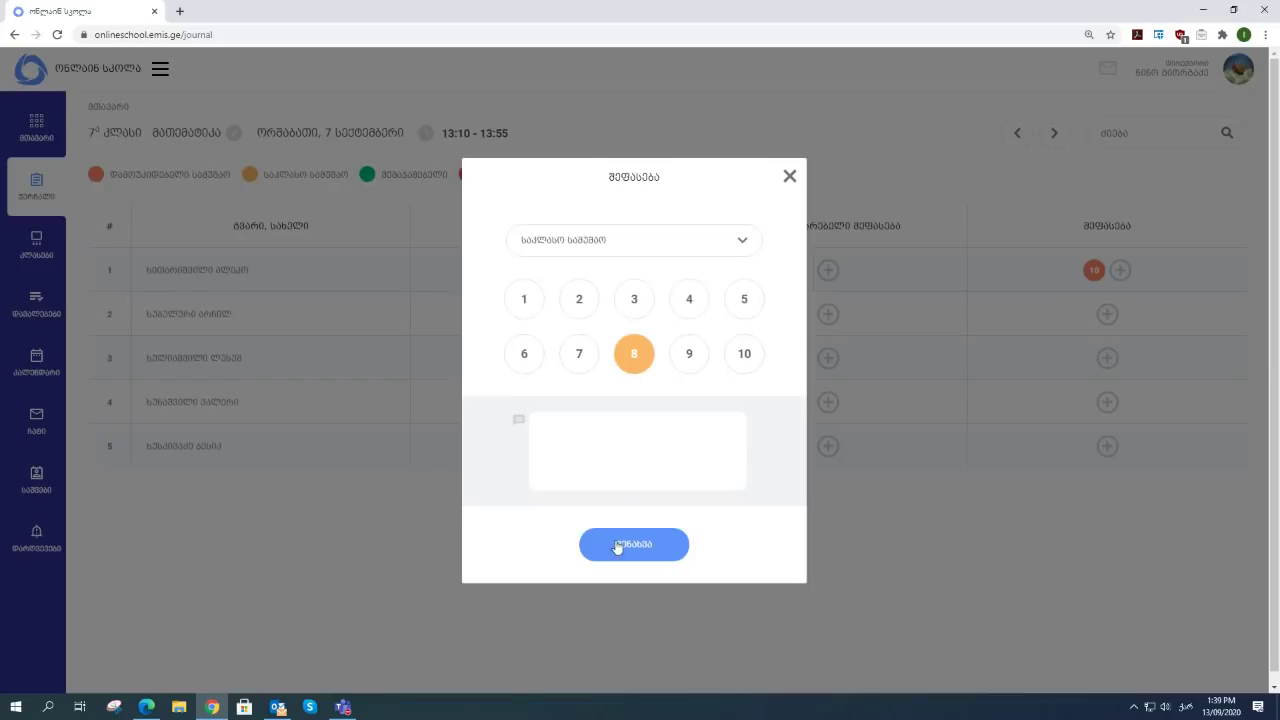
{"action": "left_click", "coordinate": [631, 549]}
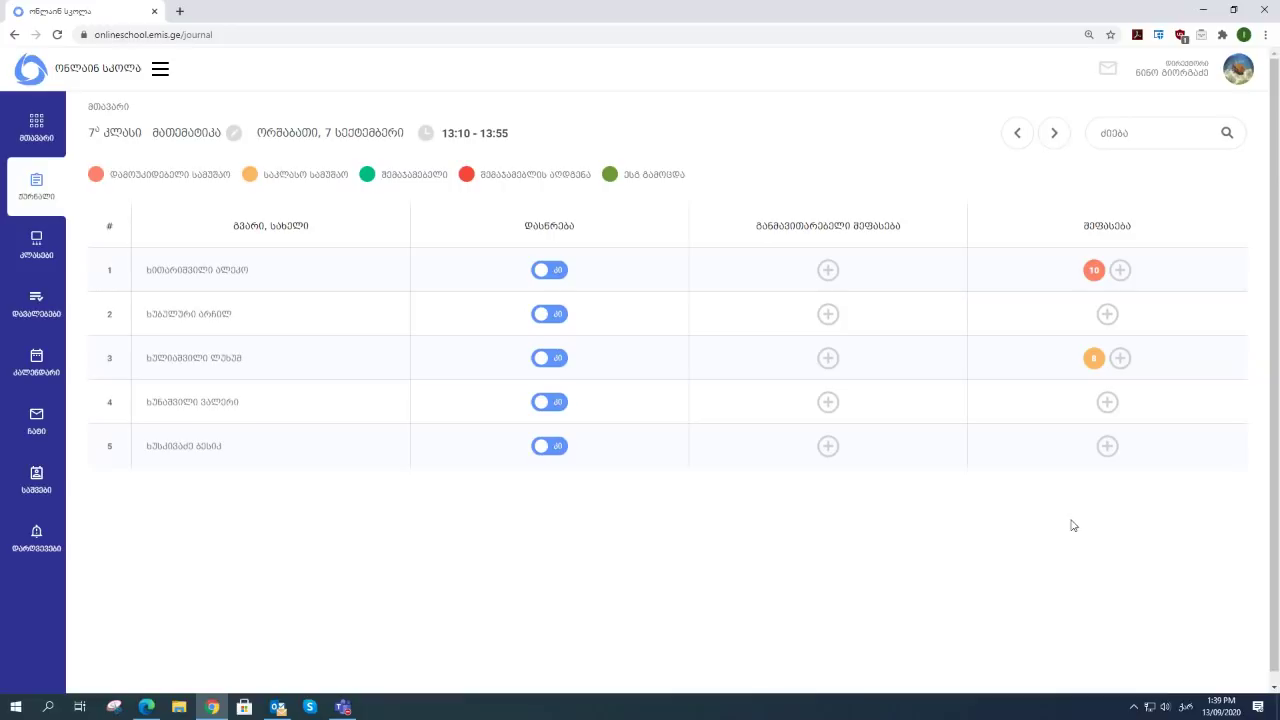
Save a დამოუკიდებელი სამუშაო grade of 10 for the row 5 student.
{"action": "left_click", "coordinate": [1107, 447]}
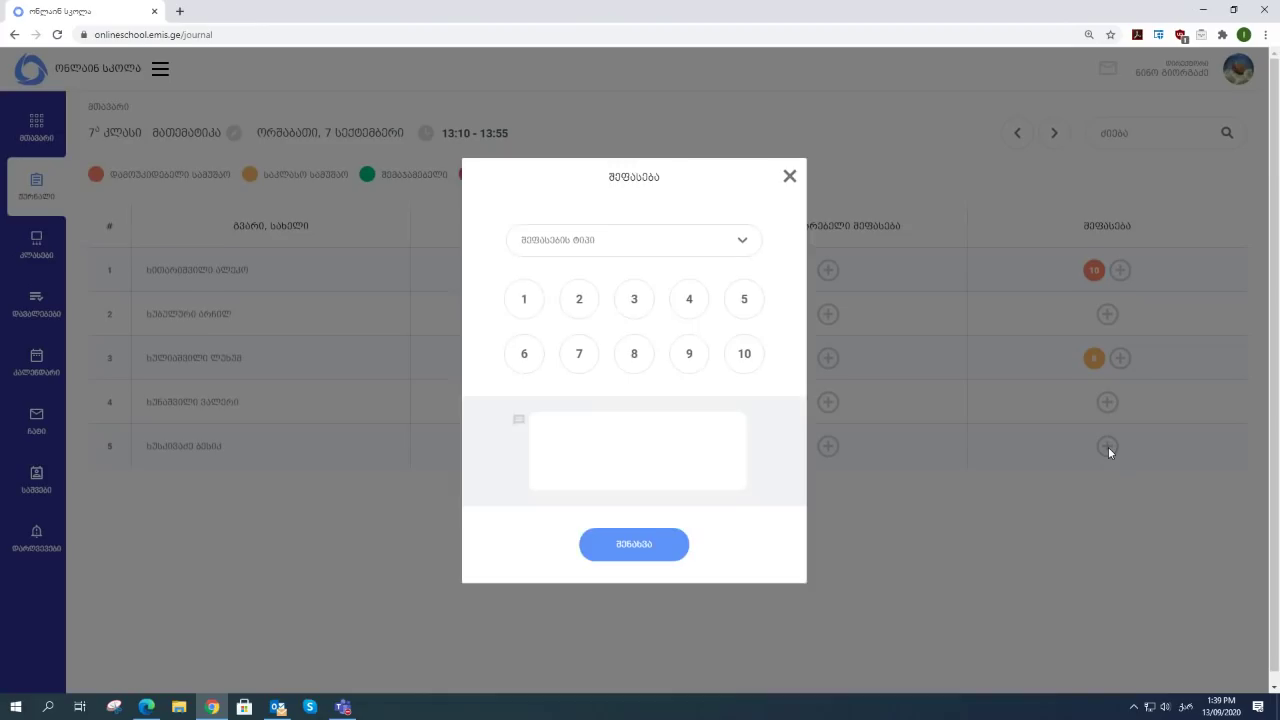
{"action": "left_click", "coordinate": [749, 366]}
{"action": "left_click", "coordinate": [703, 250]}
{"action": "left_click", "coordinate": [633, 299]}
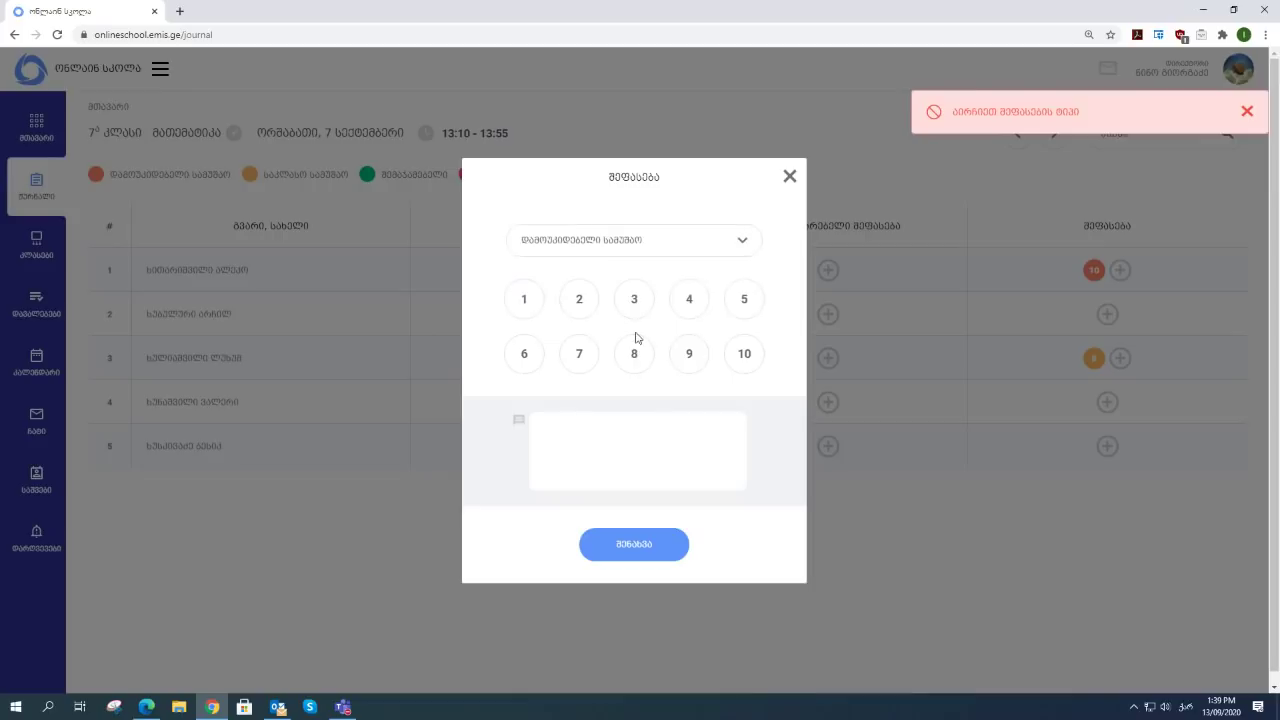
{"action": "left_click", "coordinate": [742, 360]}
{"action": "left_click", "coordinate": [632, 546]}
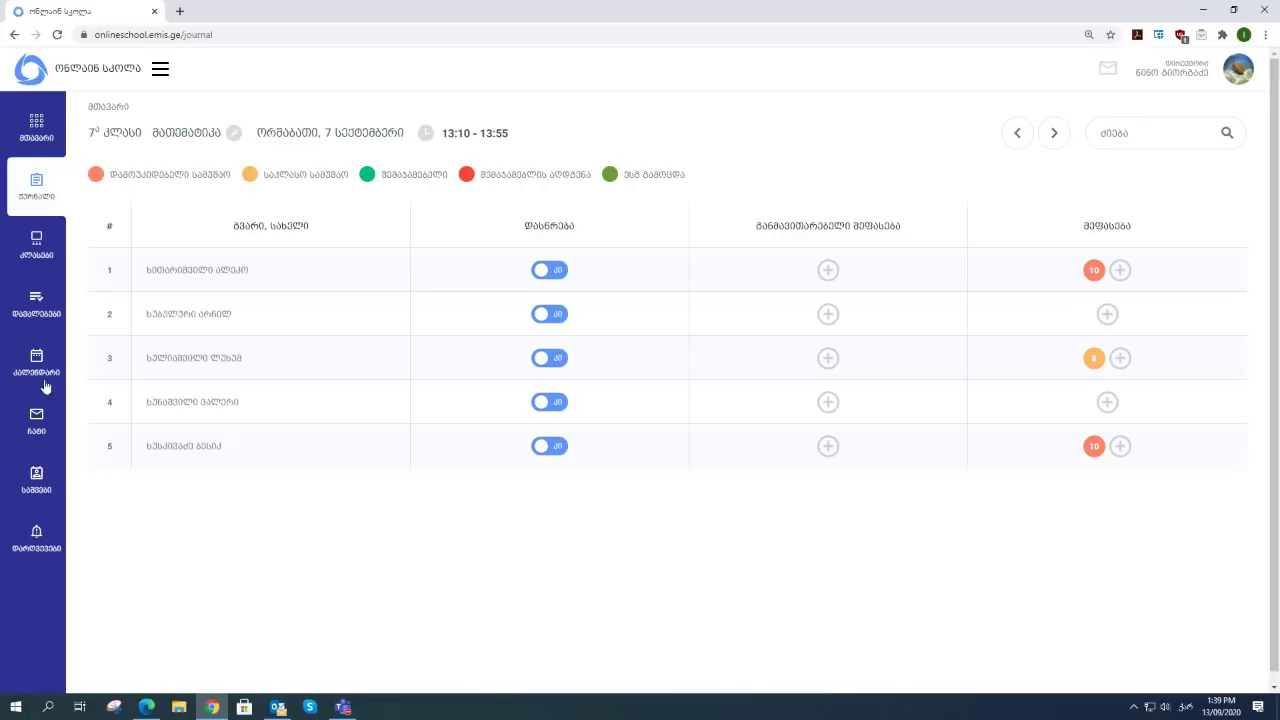
In the classes section, display the subjects of another class by choosing grade 7 and parallel ა.
{"action": "left_click", "coordinate": [47, 247]}
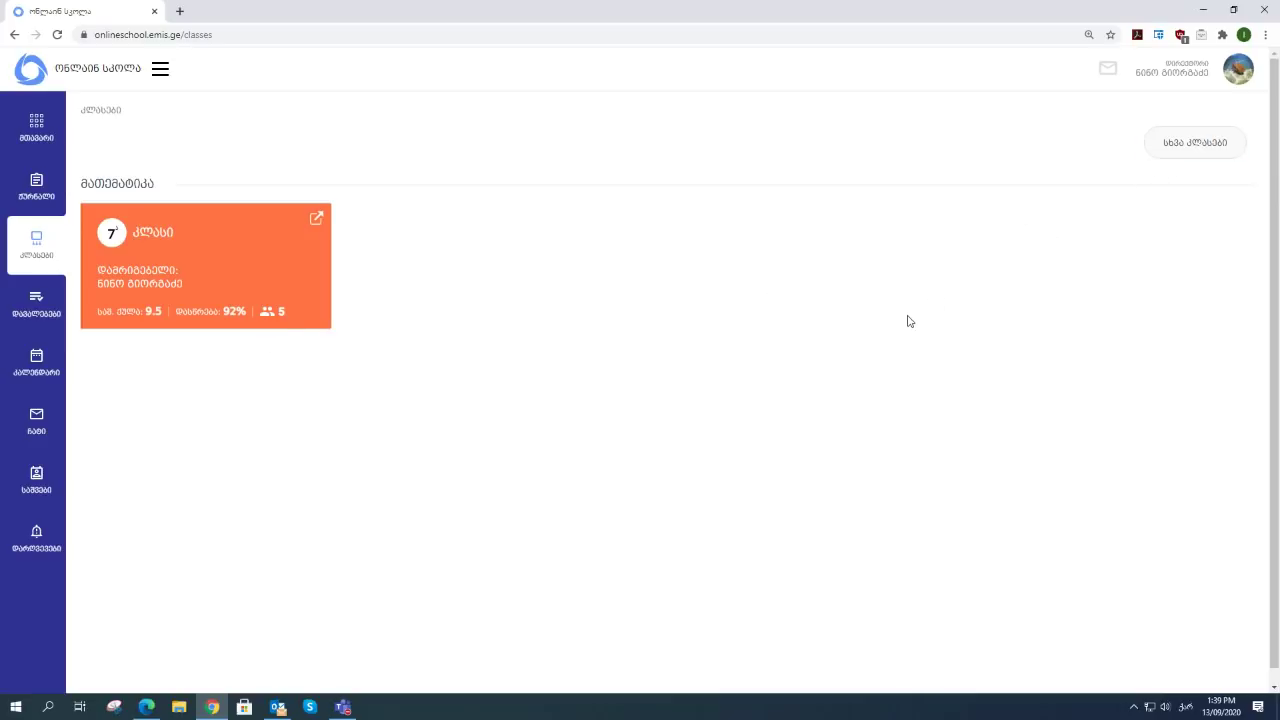
{"action": "left_click", "coordinate": [1196, 146]}
{"action": "left_click", "coordinate": [606, 366]}
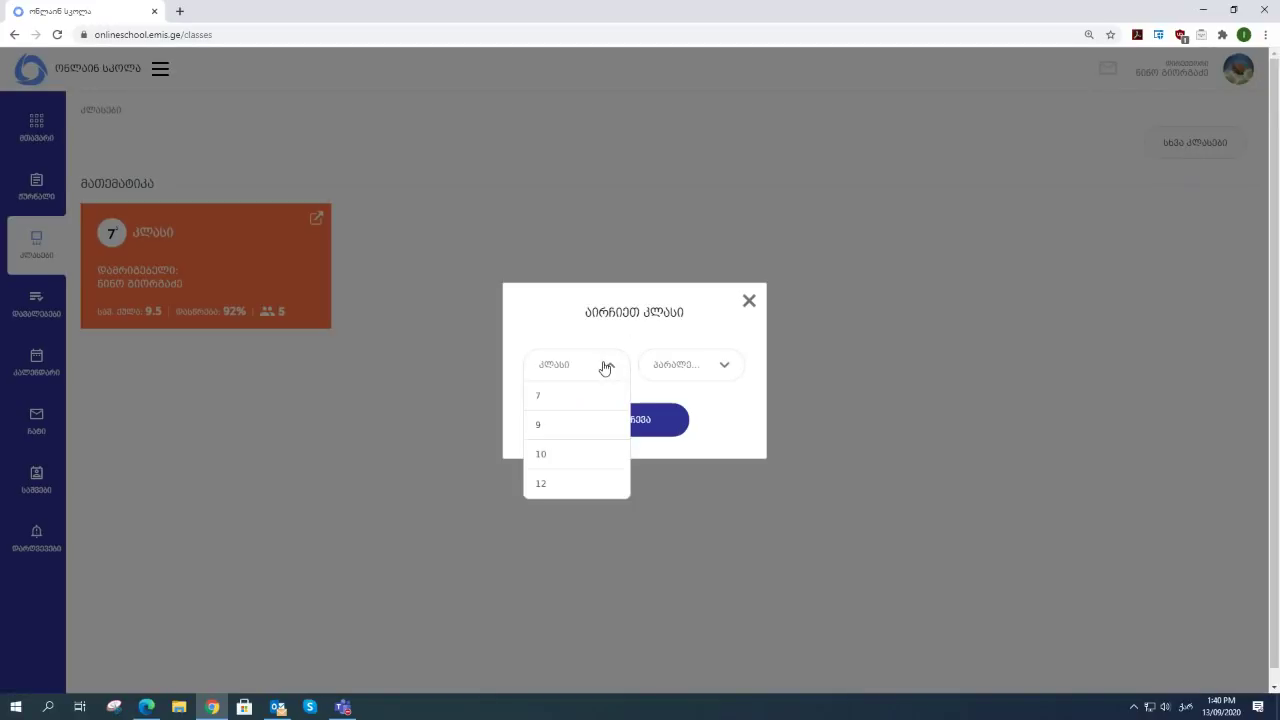
{"action": "left_click", "coordinate": [557, 403]}
{"action": "left_click", "coordinate": [722, 370]}
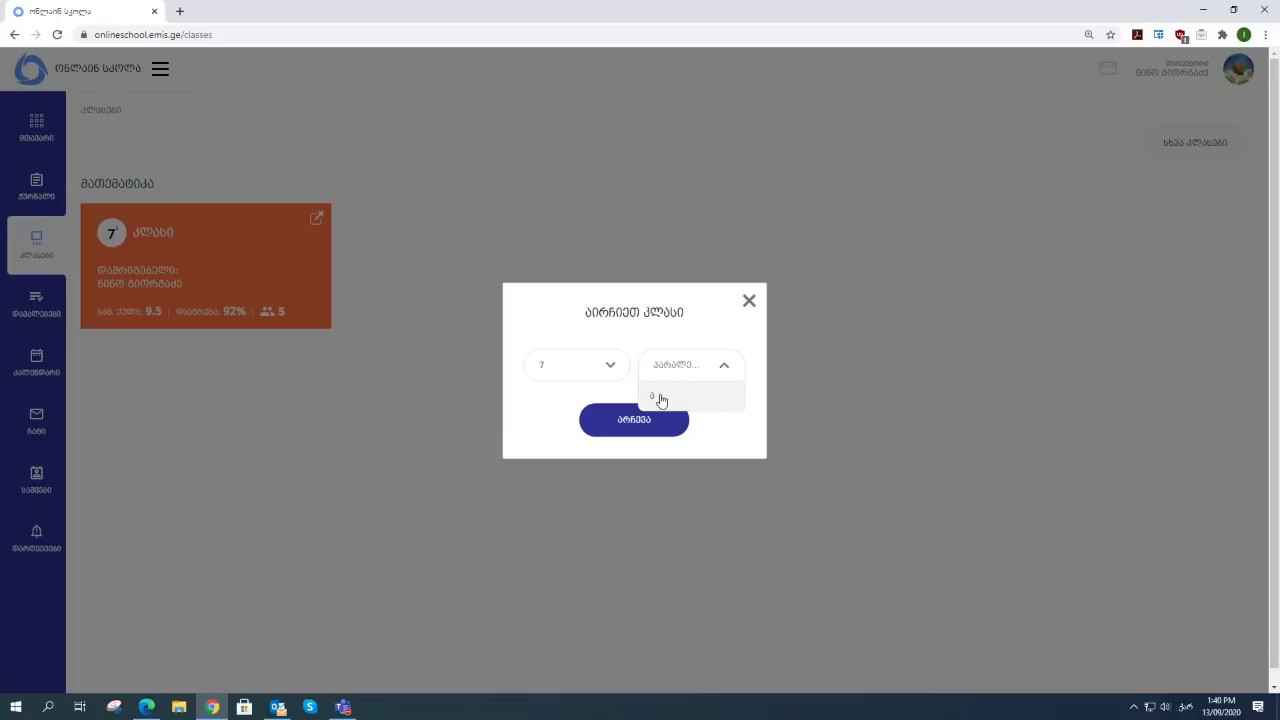
{"action": "left_click", "coordinate": [660, 400]}
{"action": "left_click", "coordinate": [634, 422]}
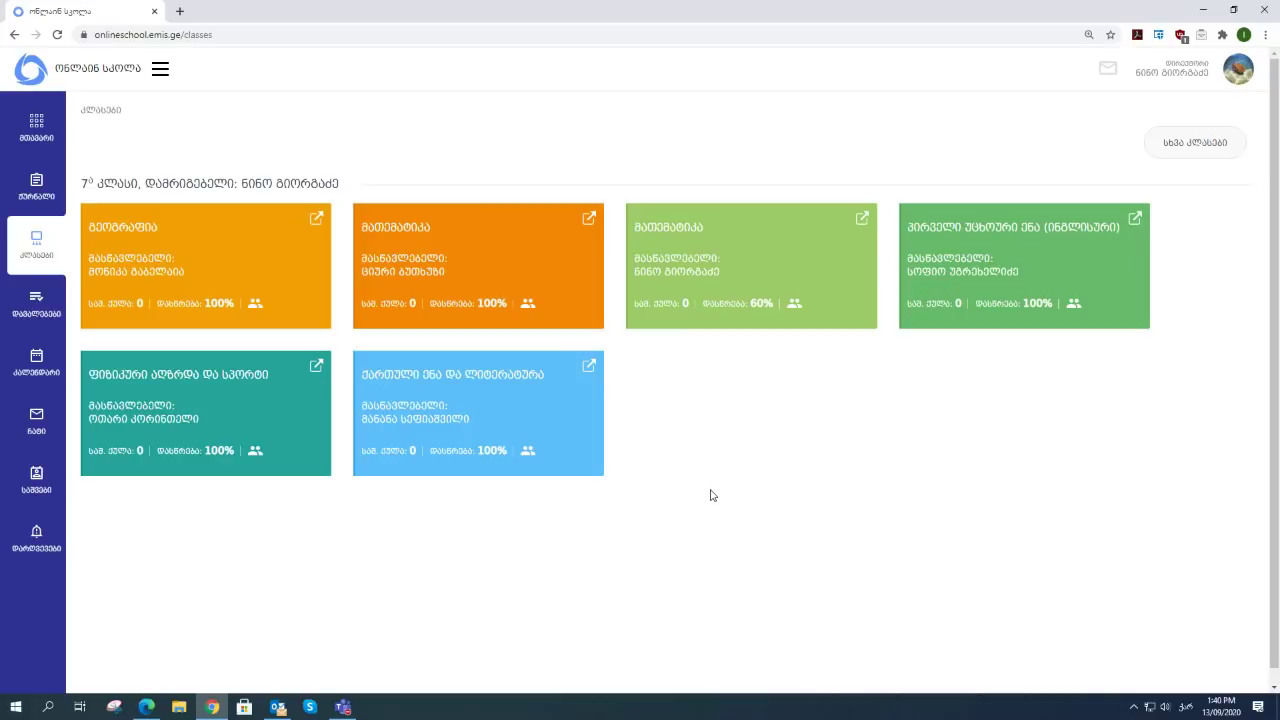
Return to the teacher's own classes and open the student list of the grade 7 mathematics class.
{"action": "left_click", "coordinate": [38, 200]}
{"action": "left_click", "coordinate": [35, 248]}
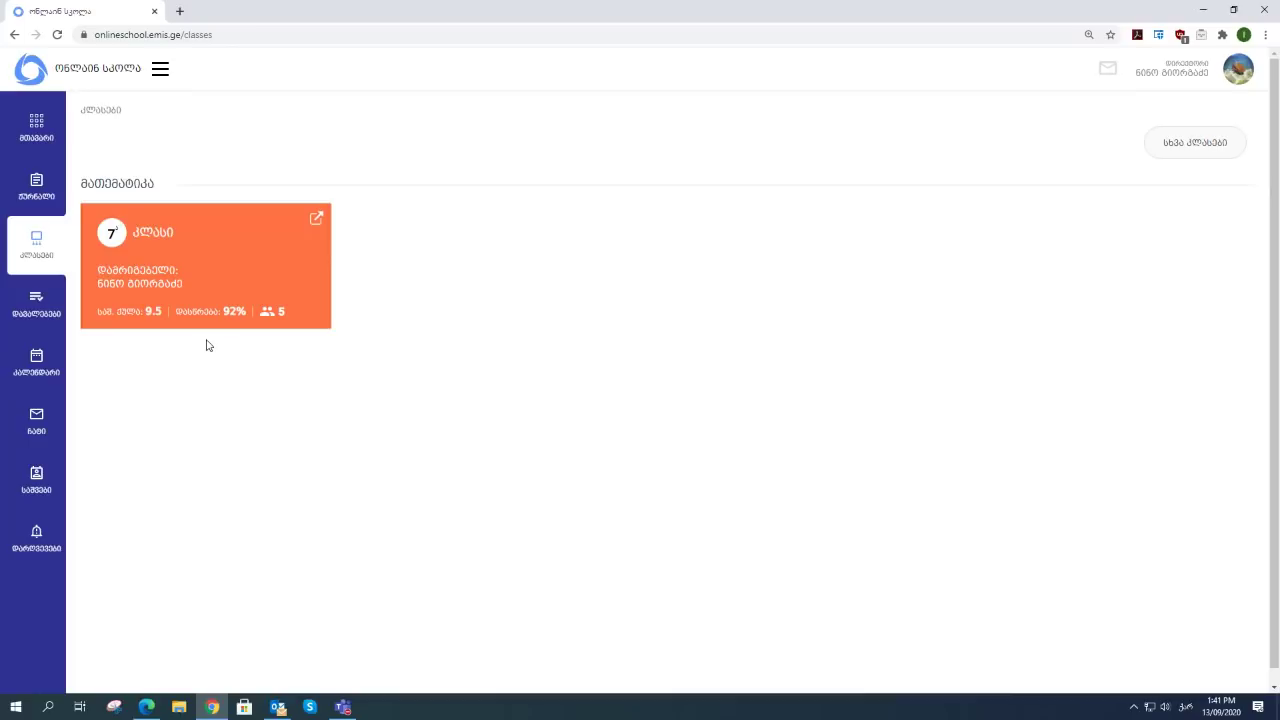
{"action": "left_click", "coordinate": [314, 224]}
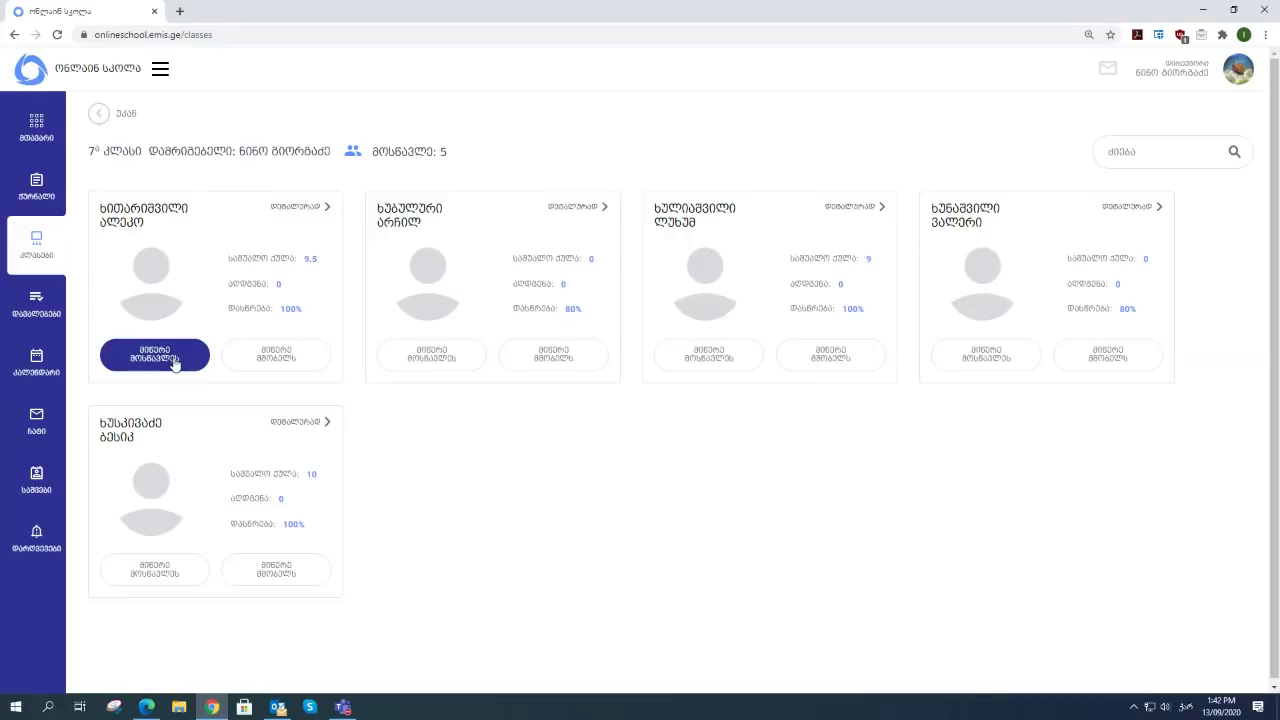
Start a chat with the parent of the fourth student in the class, confirm the recipient and send a short test message.
{"action": "left_click", "coordinate": [1105, 358]}
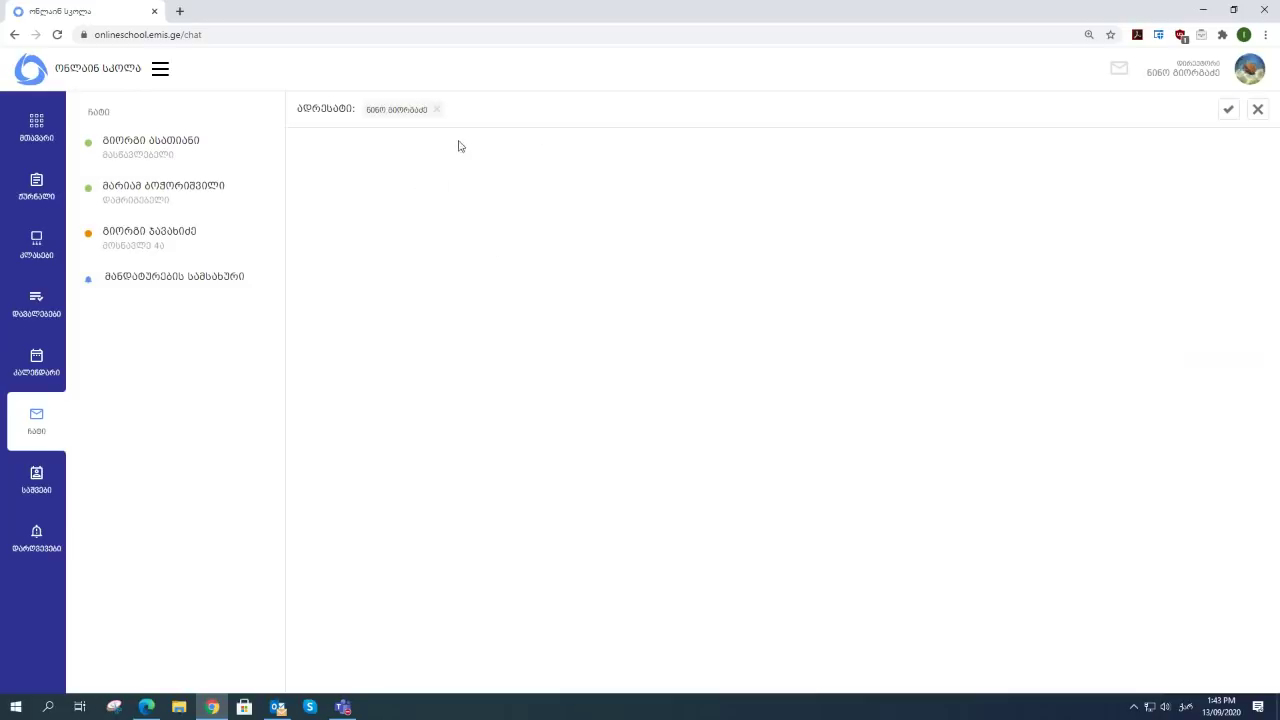
{"action": "left_click", "coordinate": [1229, 111]}
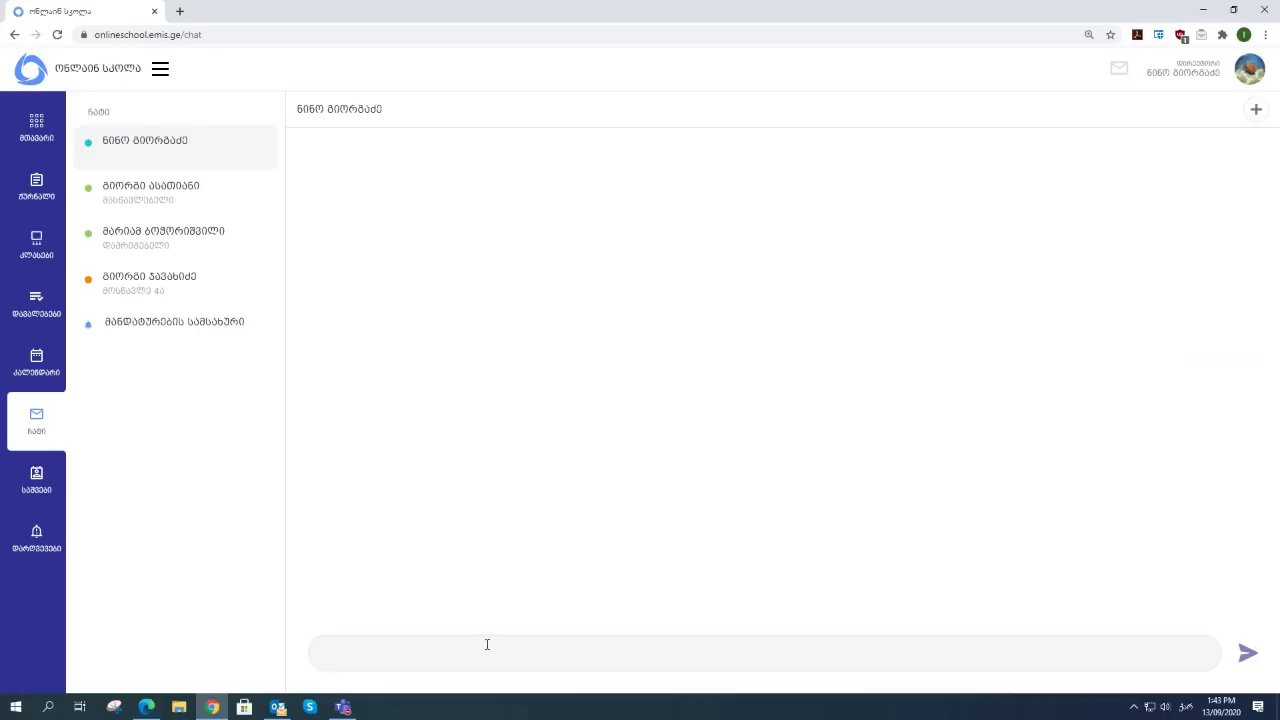
{"action": "type", "text": "სდფსხჯვჯსხჯსჯბს"}
{"action": "left_click", "coordinate": [1247, 653]}
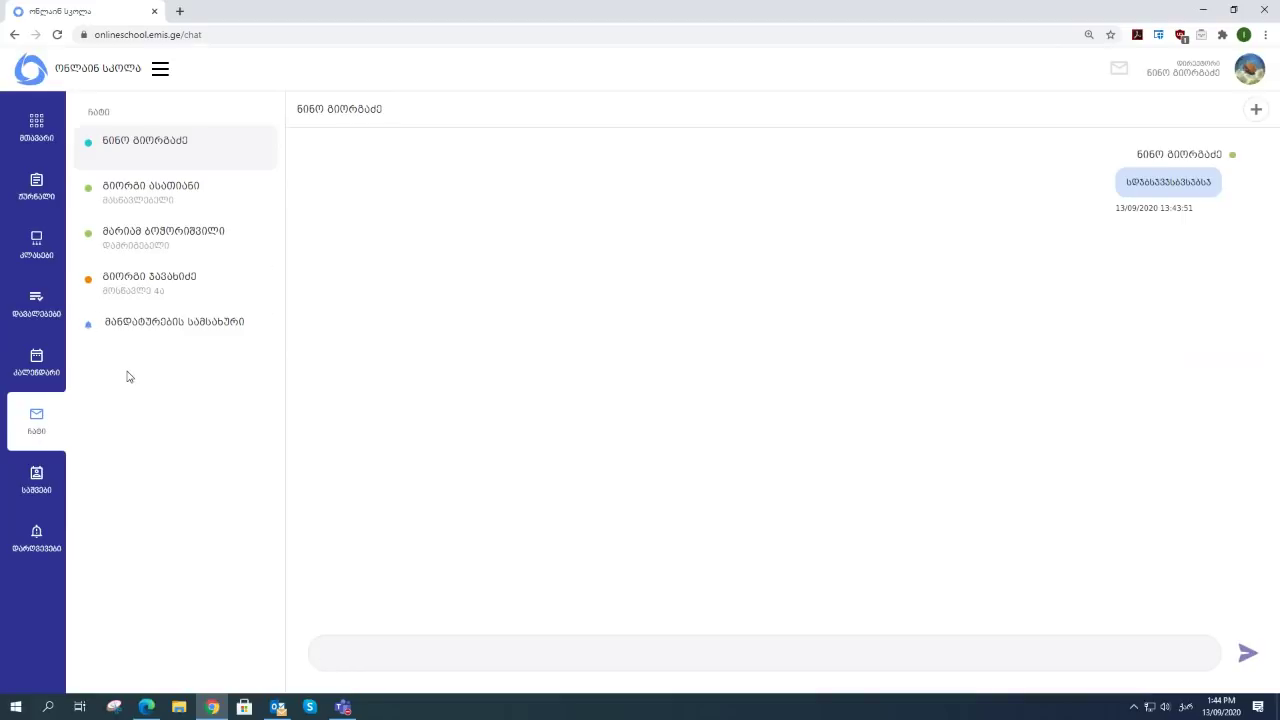
Reopen the grade 7 mathematics class and display the first student's detailed attendance and grade record.
{"action": "left_click", "coordinate": [22, 244]}
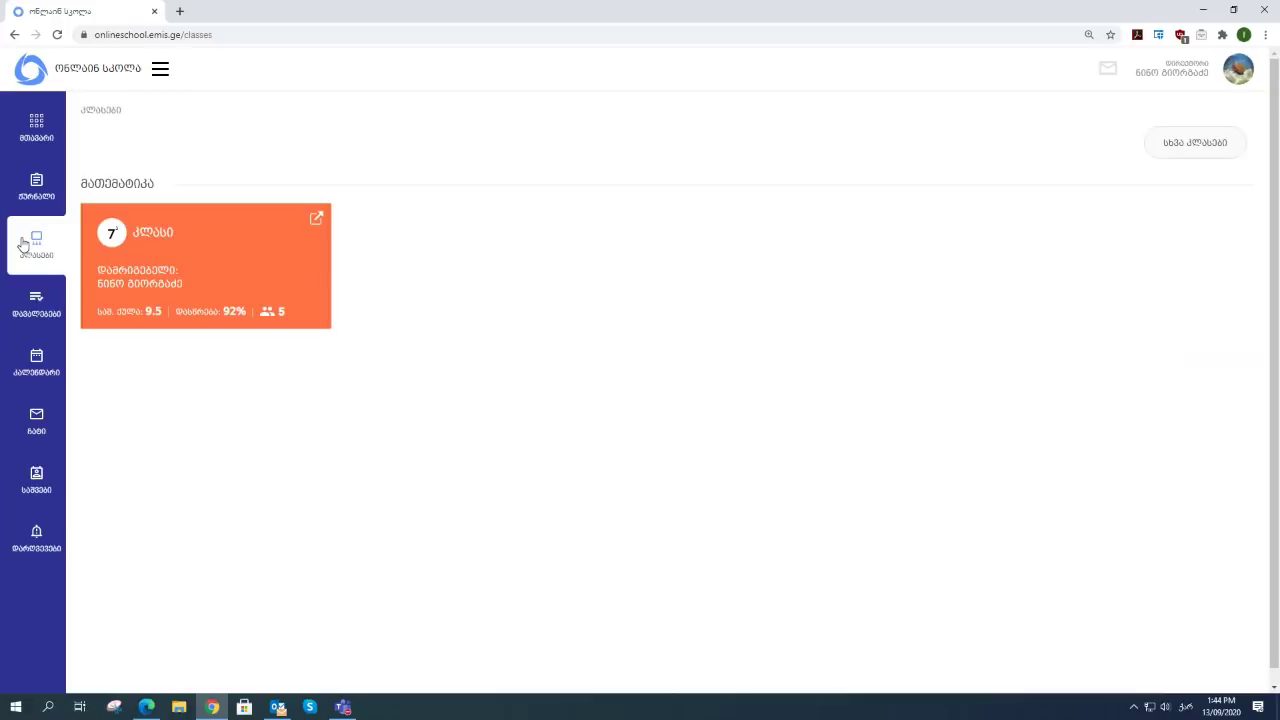
{"action": "left_click", "coordinate": [317, 219]}
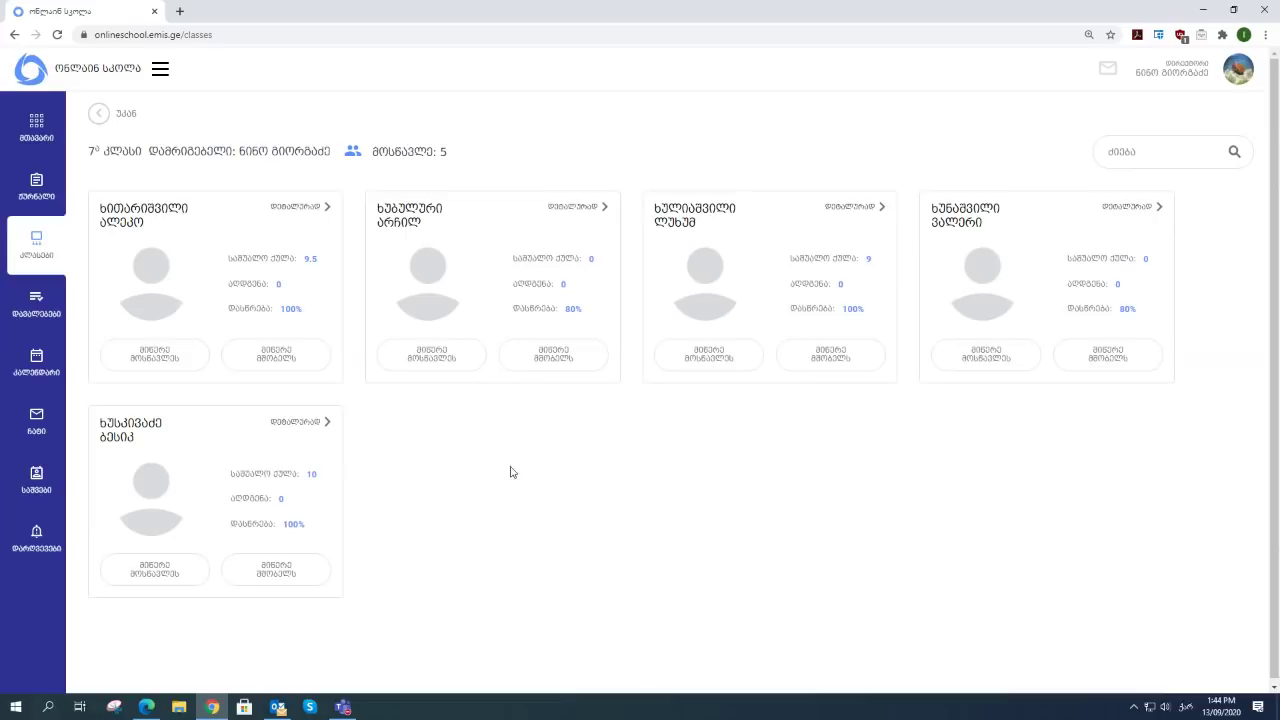
{"action": "left_click", "coordinate": [299, 212]}
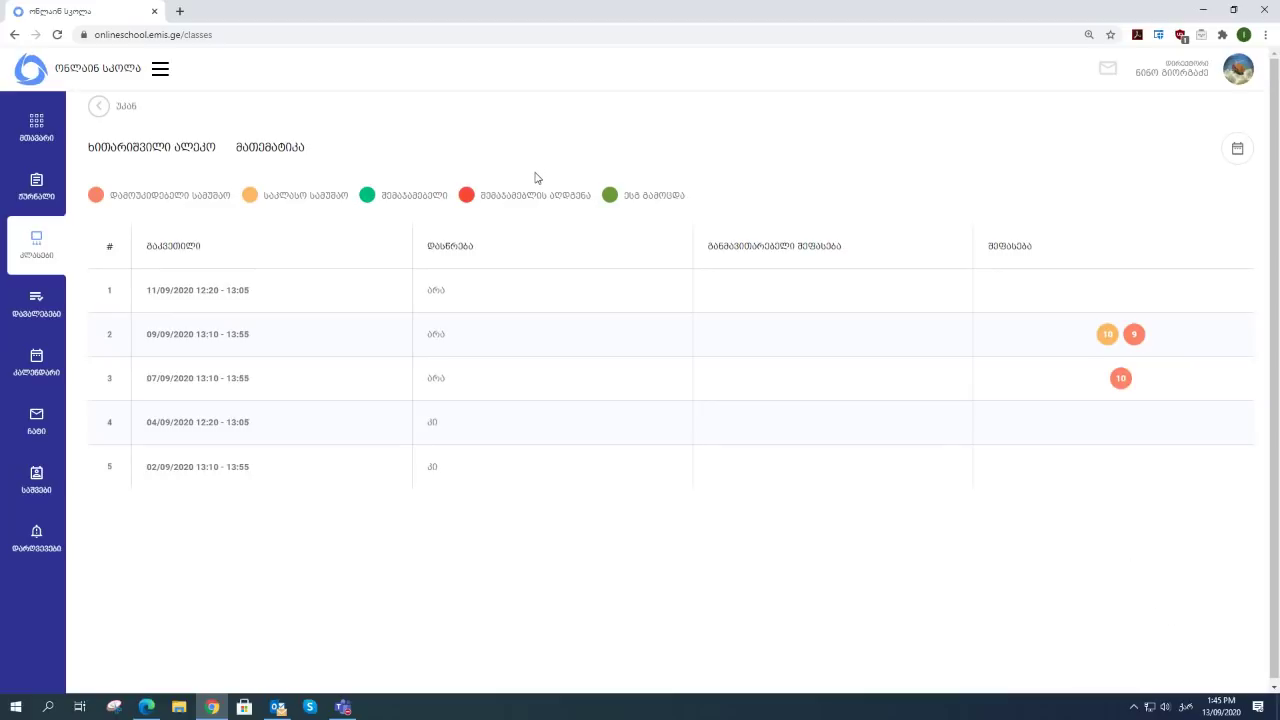
Filter the student's mathematics record to the period from 1 to 31 August 2020.
{"action": "left_click", "coordinate": [1237, 152]}
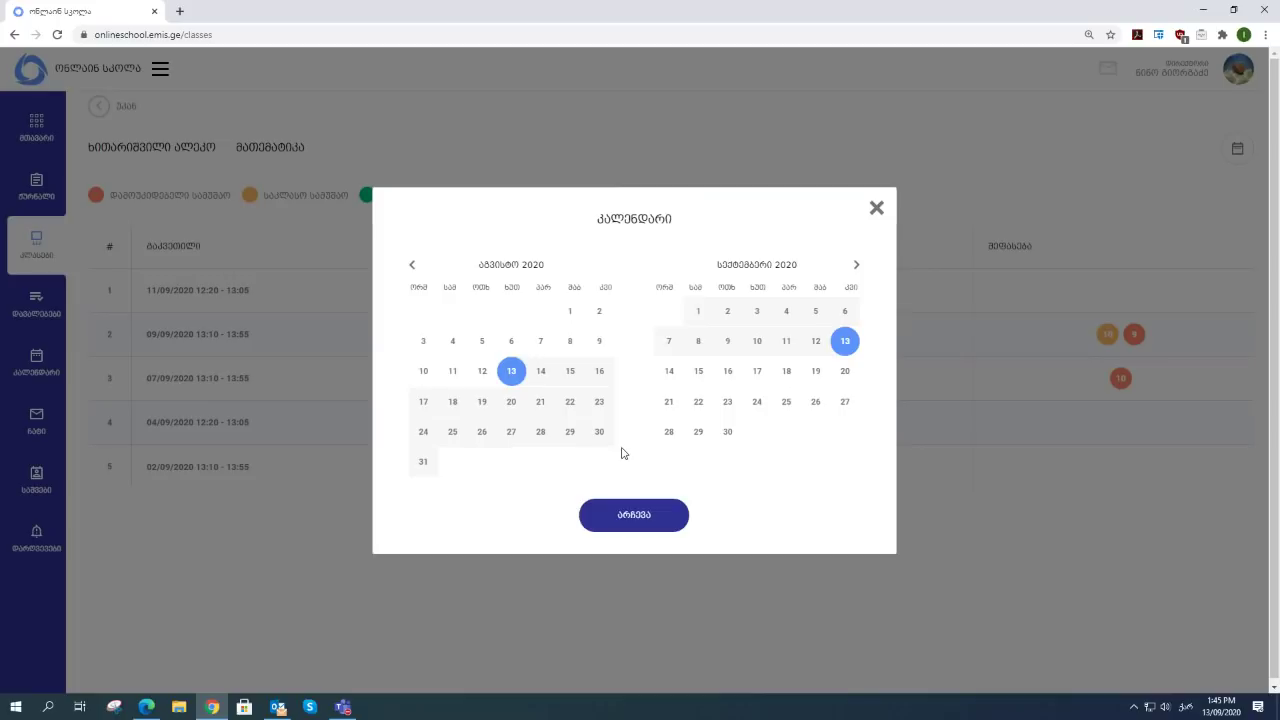
{"action": "left_click", "coordinate": [570, 318]}
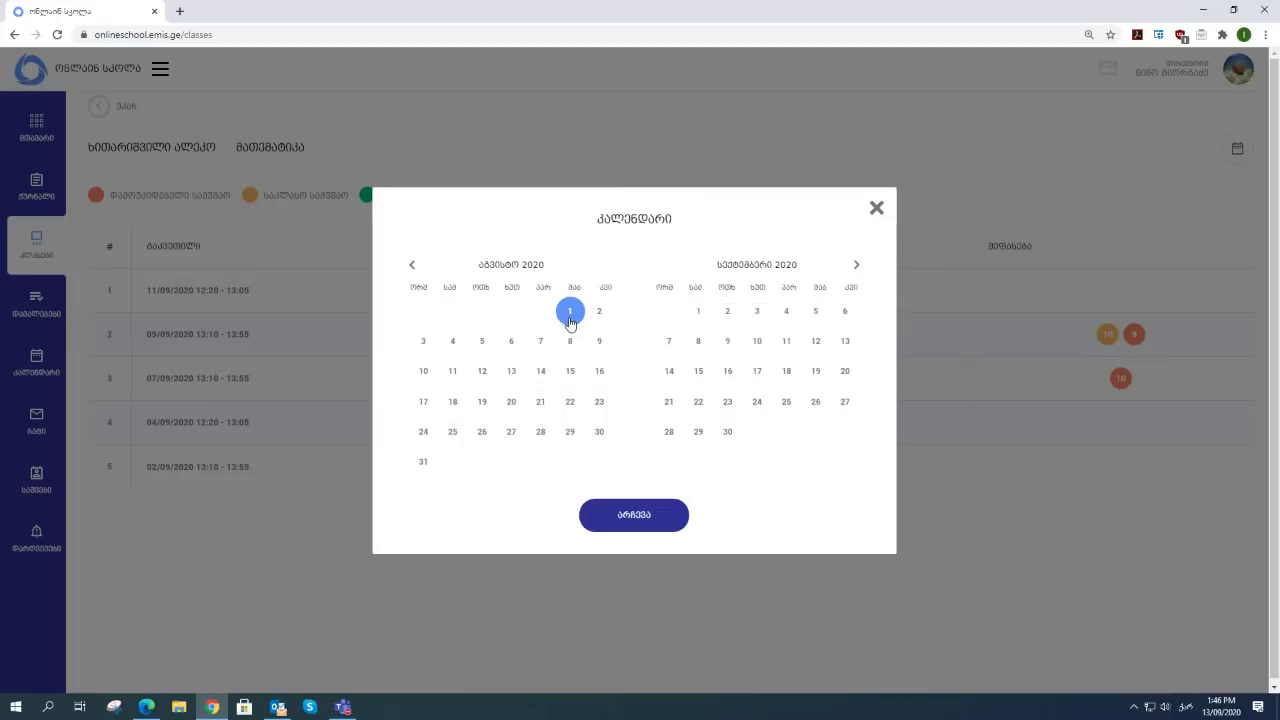
{"action": "left_click", "coordinate": [423, 464]}
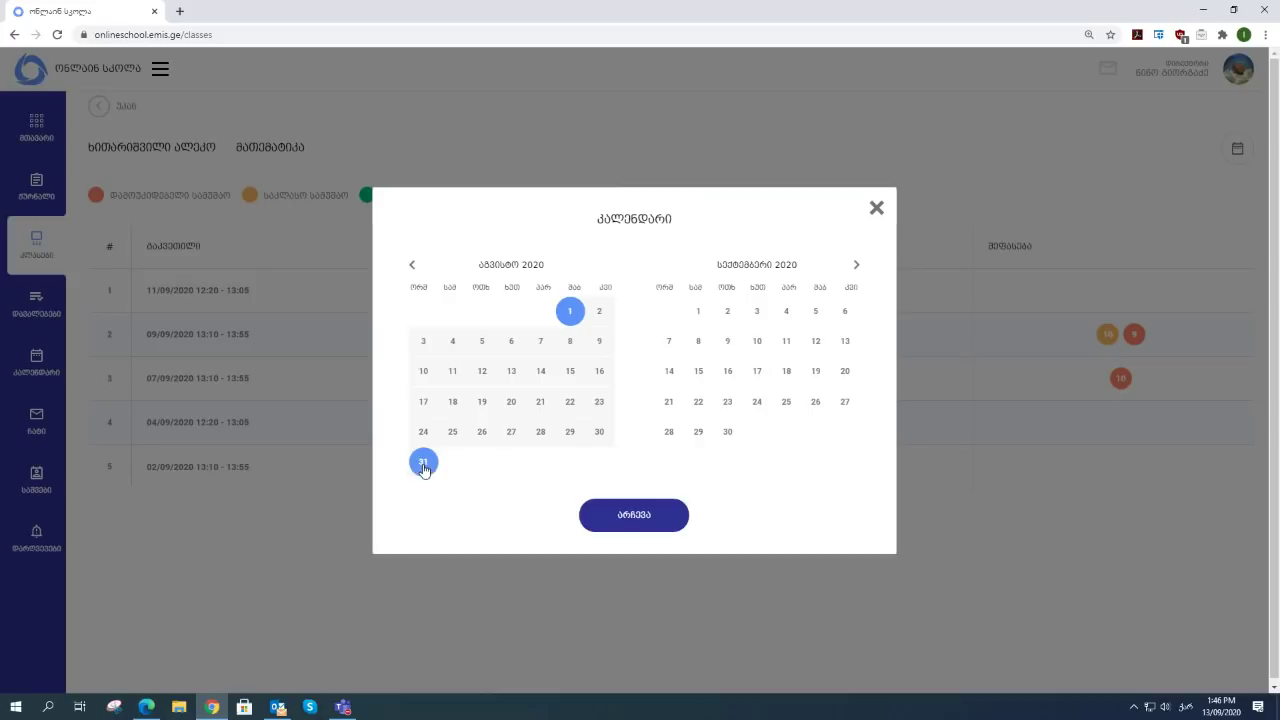
{"action": "left_click", "coordinate": [640, 518]}
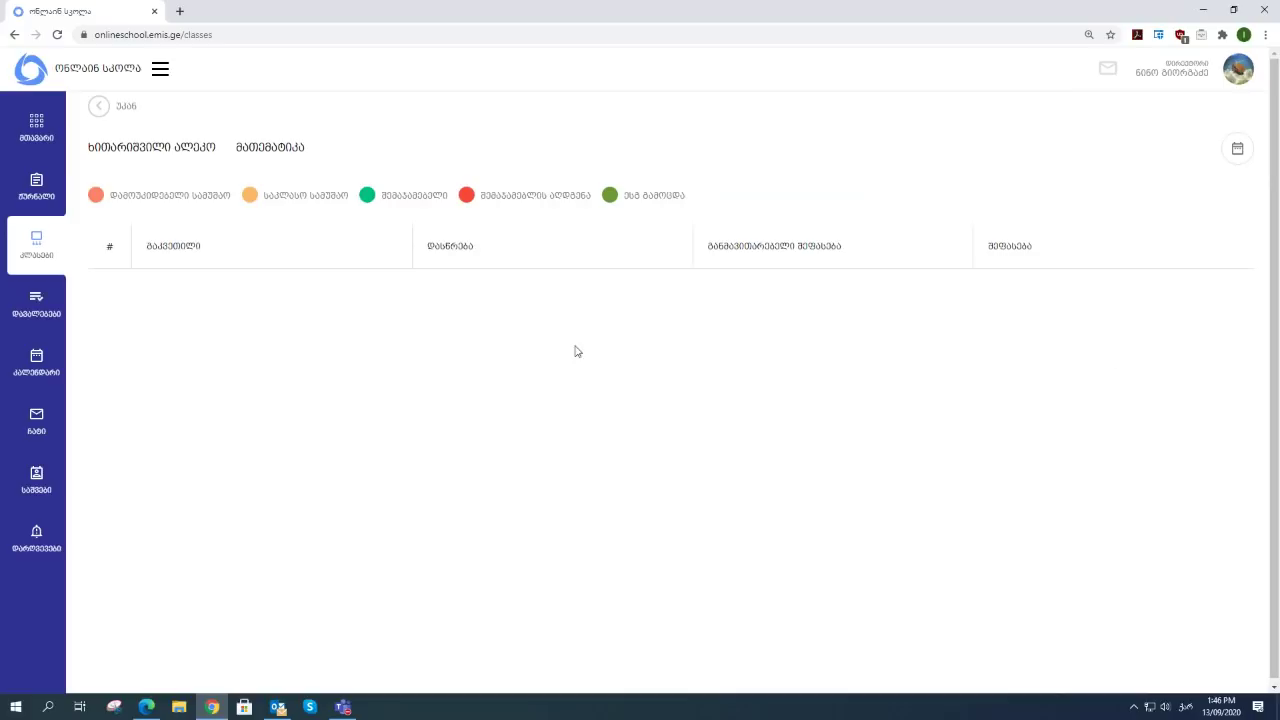
Filter the student's mathematics record to the period from 1 to 30 September 2020.
{"action": "left_click", "coordinate": [1238, 150]}
{"action": "left_click", "coordinate": [705, 316]}
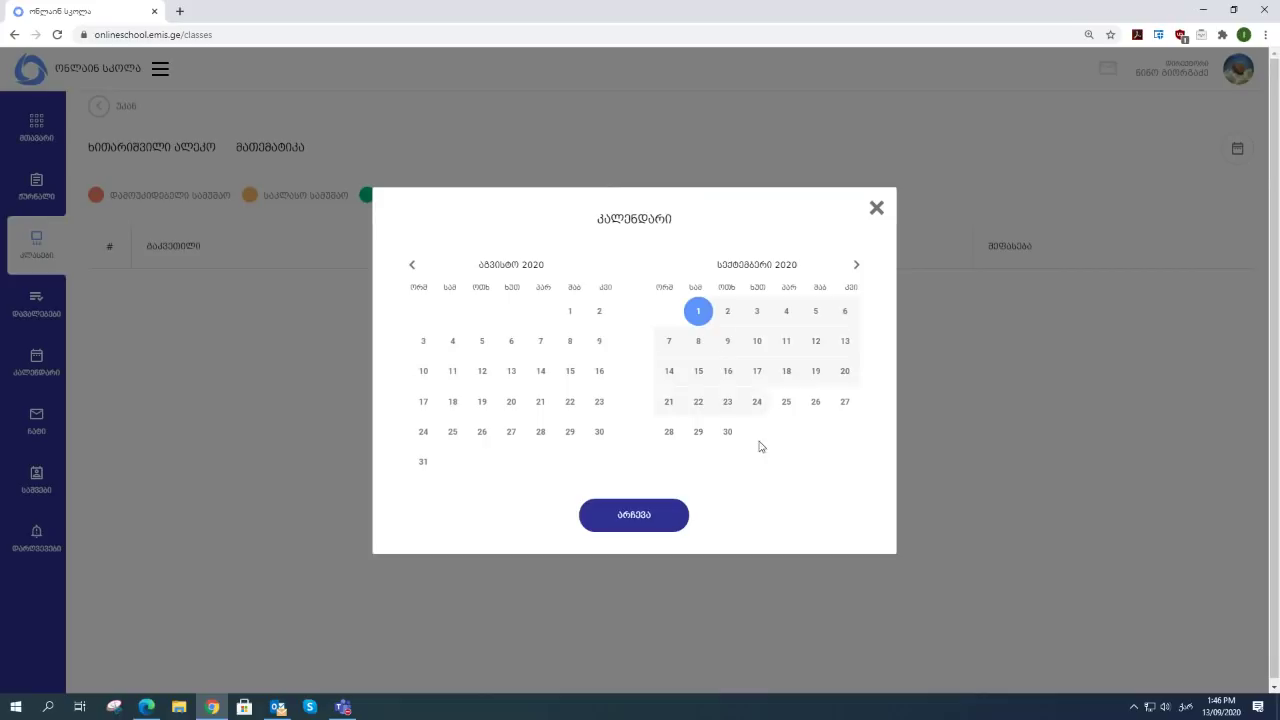
{"action": "left_click", "coordinate": [725, 436]}
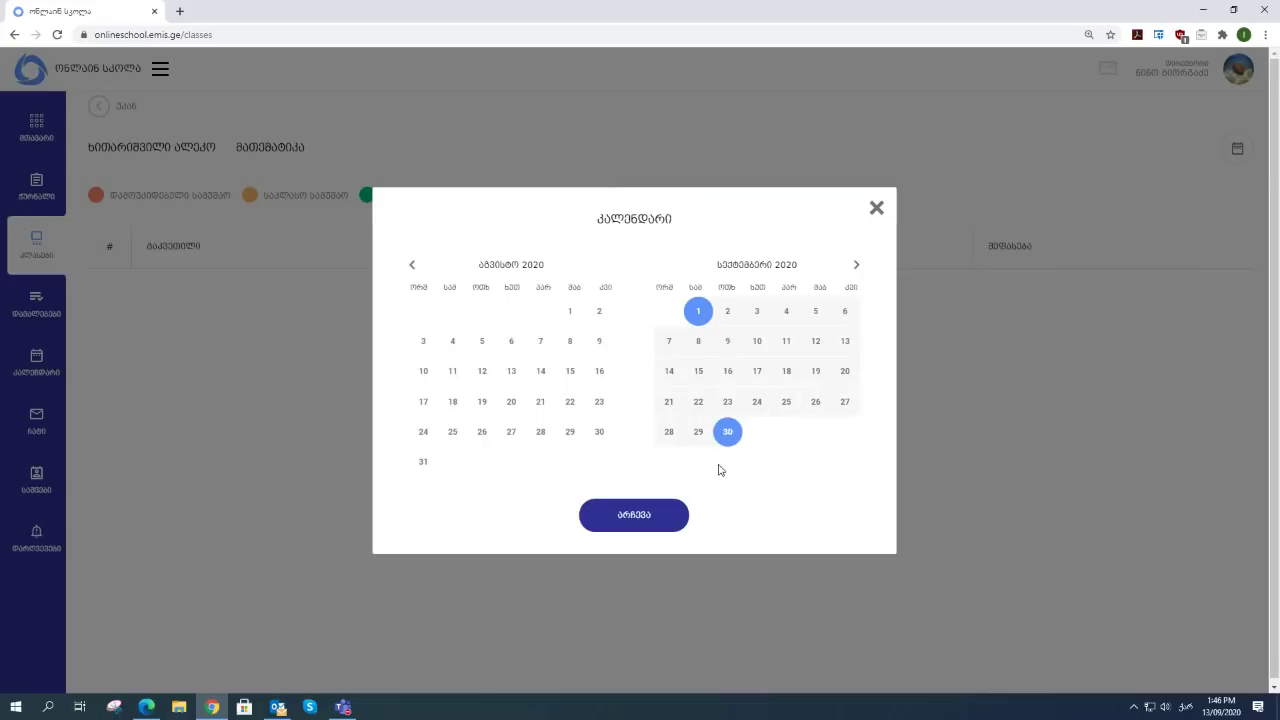
{"action": "left_click", "coordinate": [650, 522]}
Examine the lesson dates, attendance and grades listed in the student's September mathematics record.
{"action": "scroll", "coordinate": [666, 454], "scroll_direction": "down", "scroll_amount": 1}
{"action": "scroll", "coordinate": [676, 456], "scroll_direction": "down", "scroll_amount": 1}
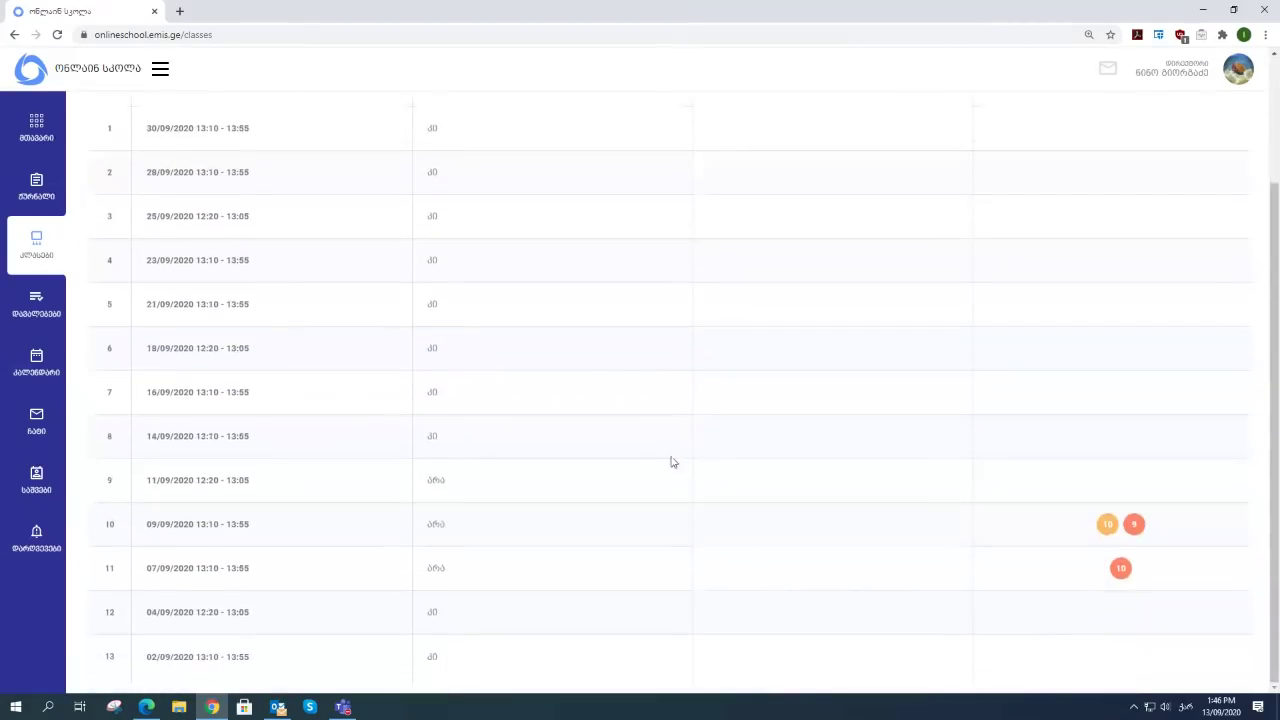
{"action": "scroll", "coordinate": [674, 462], "scroll_direction": "up", "scroll_amount": 2}
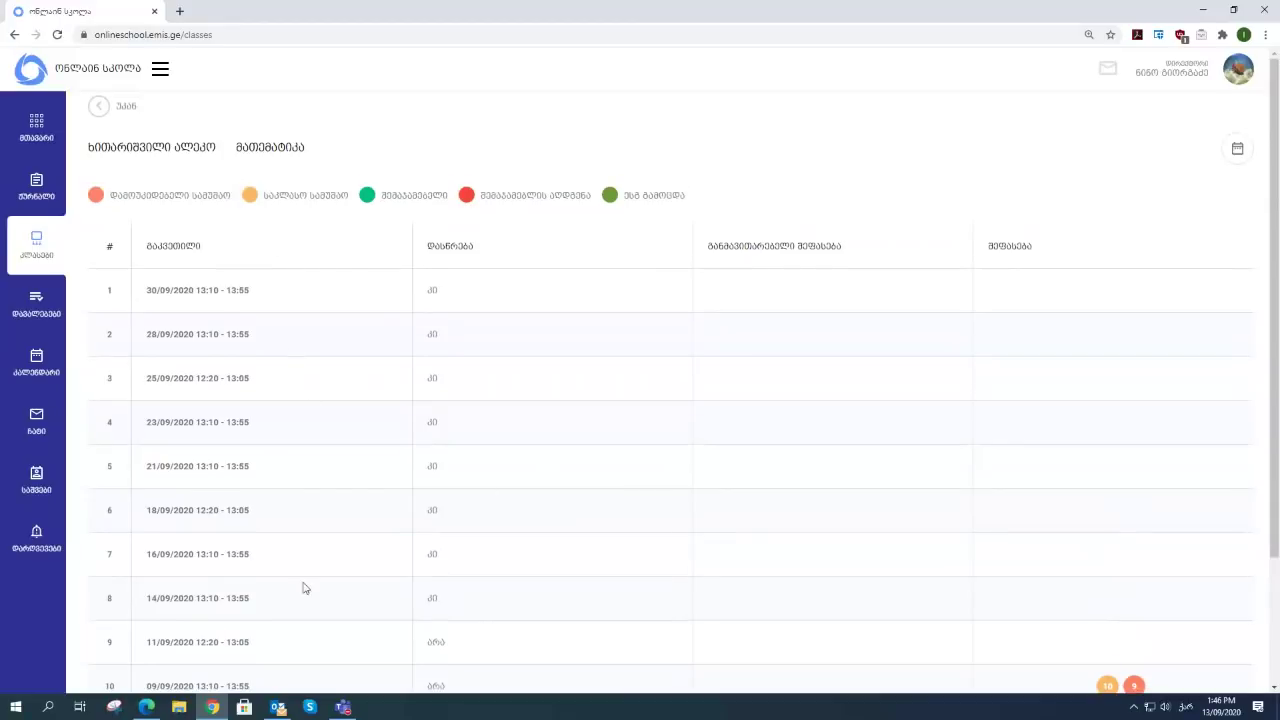
{"action": "scroll", "coordinate": [346, 383], "scroll_direction": "down", "scroll_amount": 1}
{"action": "scroll", "coordinate": [311, 309], "scroll_direction": "down", "scroll_amount": 1}
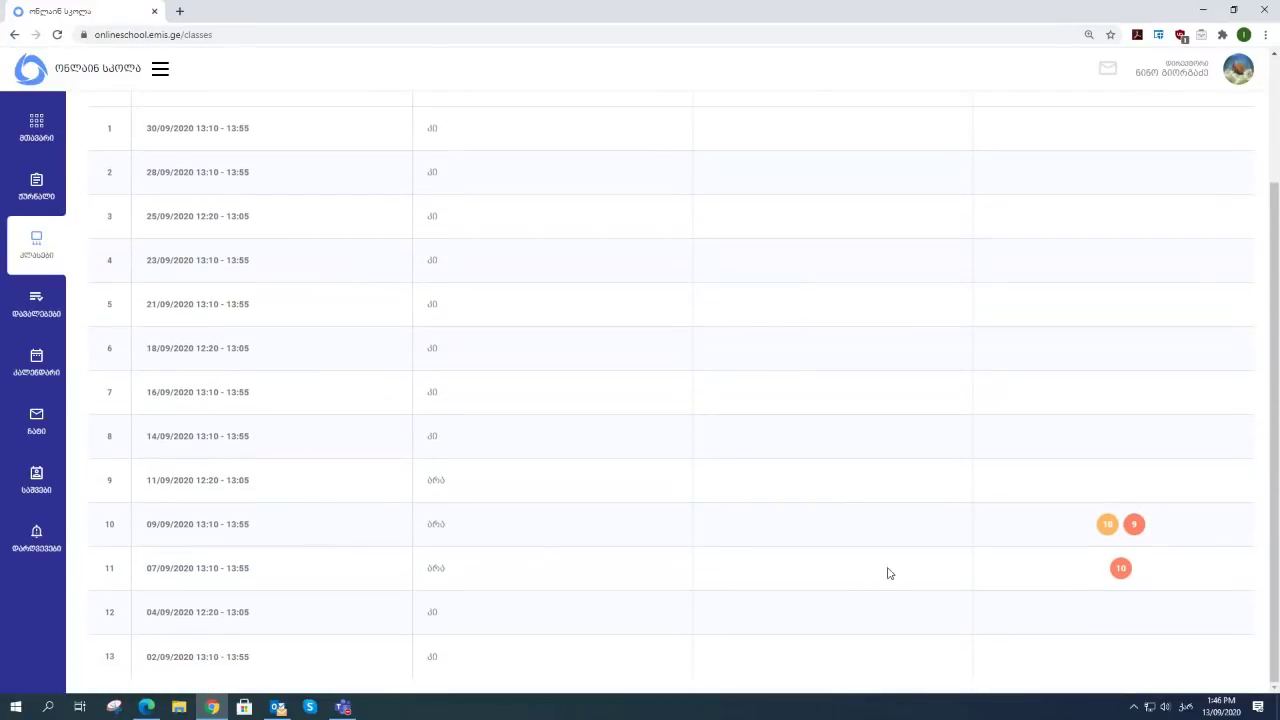
{"action": "scroll", "coordinate": [707, 469], "scroll_direction": "up", "scroll_amount": 2}
{"action": "scroll", "coordinate": [707, 469], "scroll_direction": "down", "scroll_amount": 1}
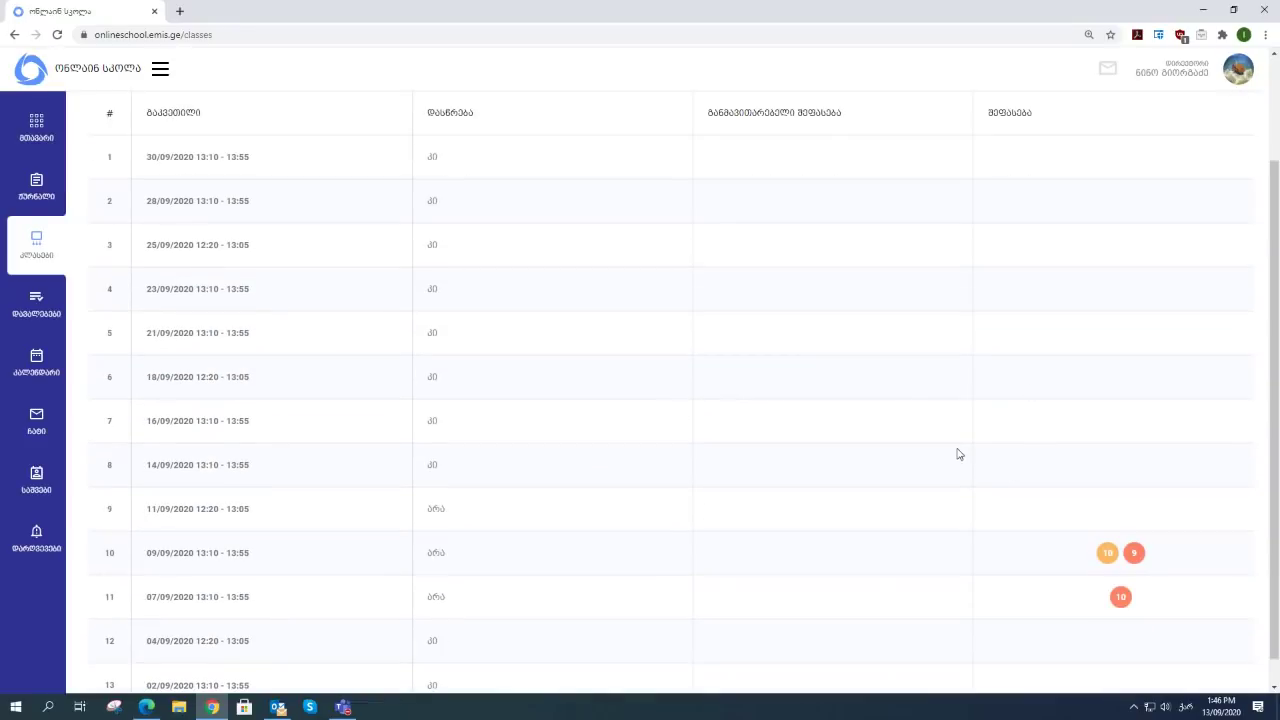
{"action": "scroll", "coordinate": [775, 461], "scroll_direction": "down", "scroll_amount": 1}
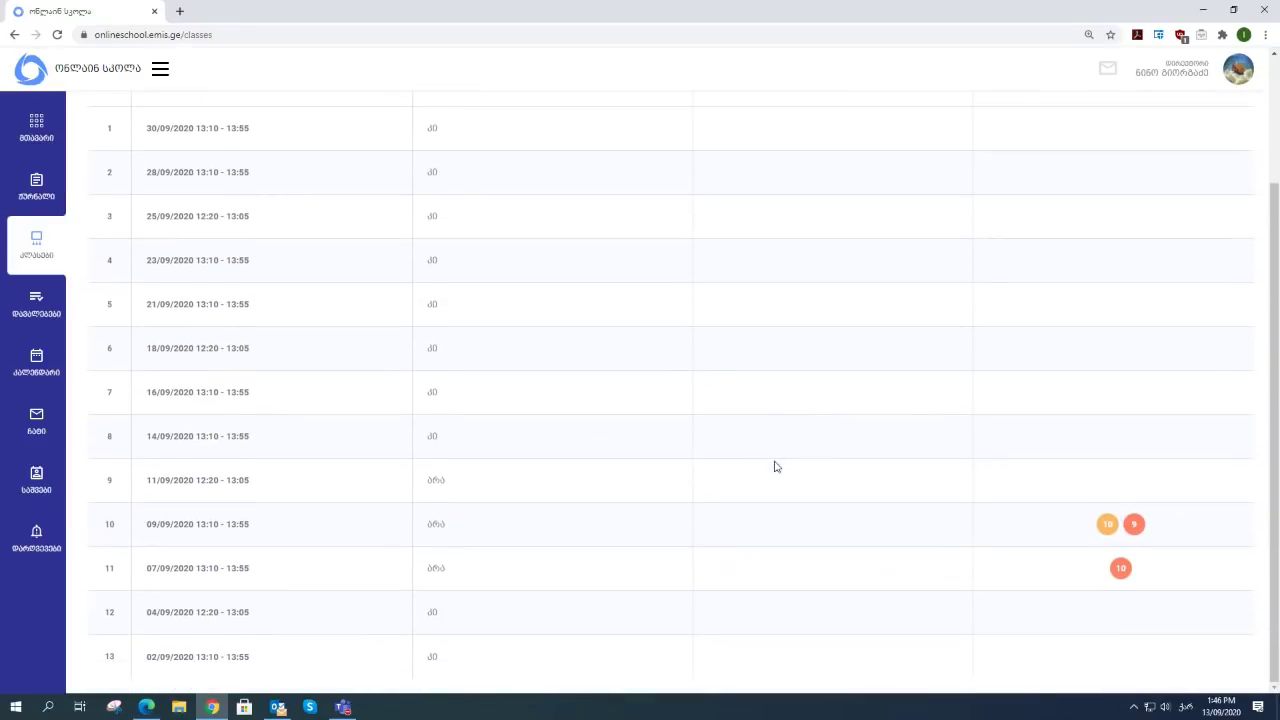
{"action": "scroll", "coordinate": [775, 468], "scroll_direction": "up", "scroll_amount": 2}
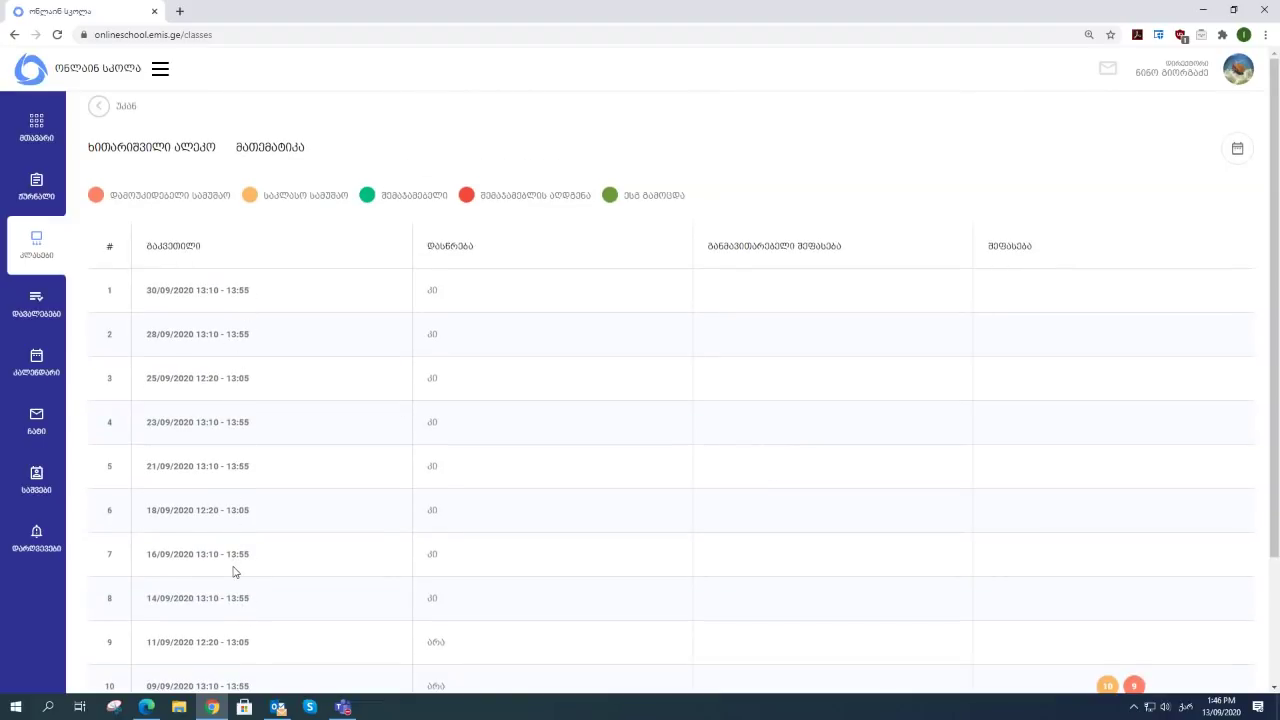
{"action": "scroll", "coordinate": [596, 535], "scroll_direction": "down", "scroll_amount": 2}
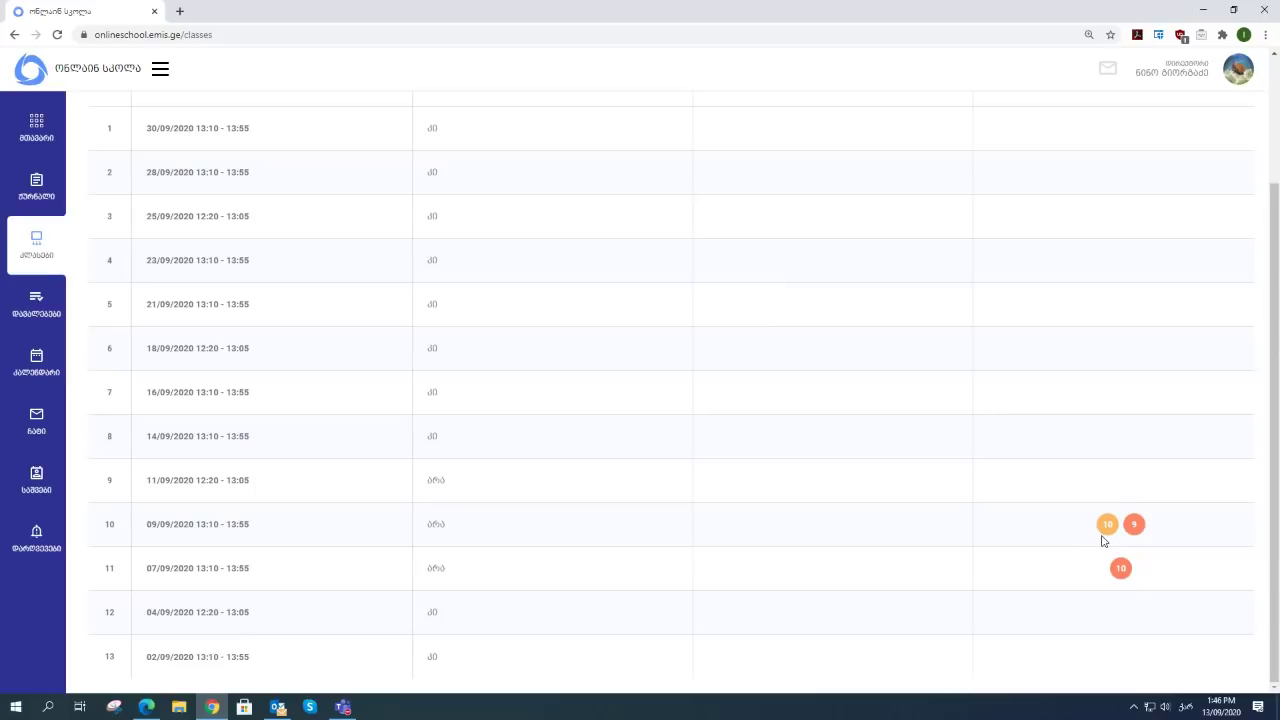
{"action": "scroll", "coordinate": [1090, 552], "scroll_direction": "up", "scroll_amount": 3}
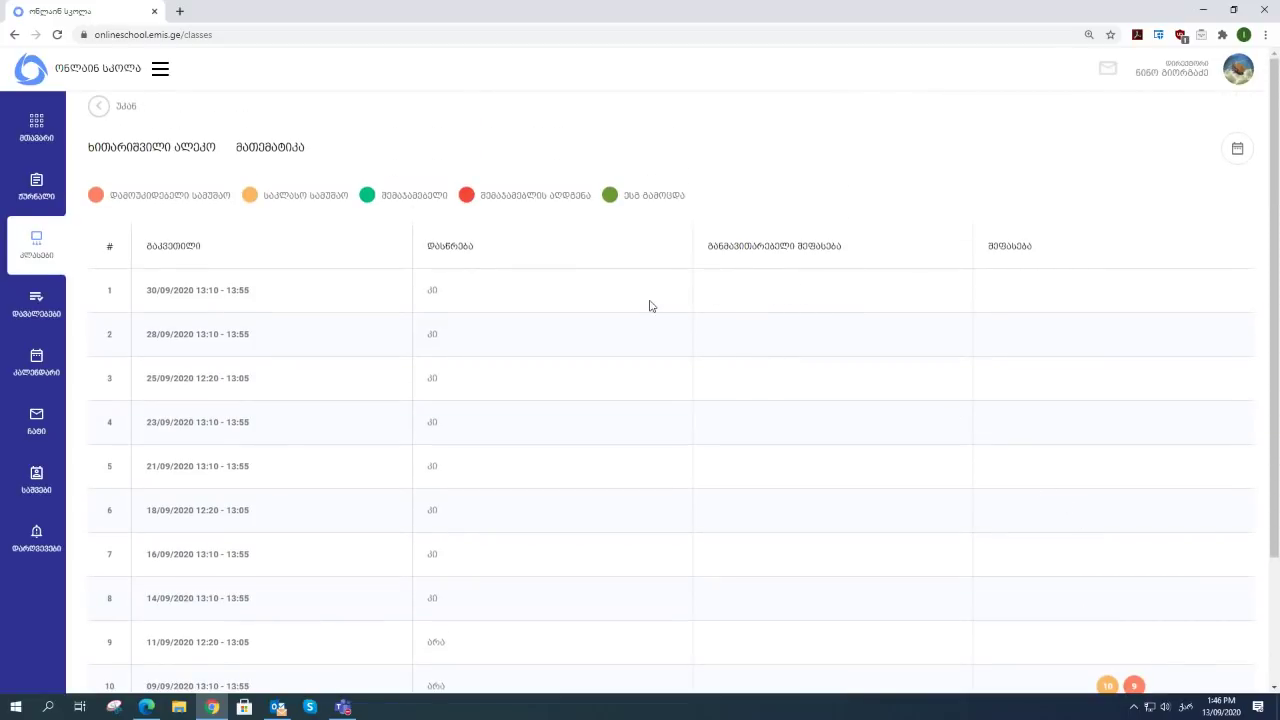
Go back to the teacher's classes, reopen the grade 7 mathematics class and display the first student's detailed record and its date filter.
{"action": "left_click", "coordinate": [99, 108]}
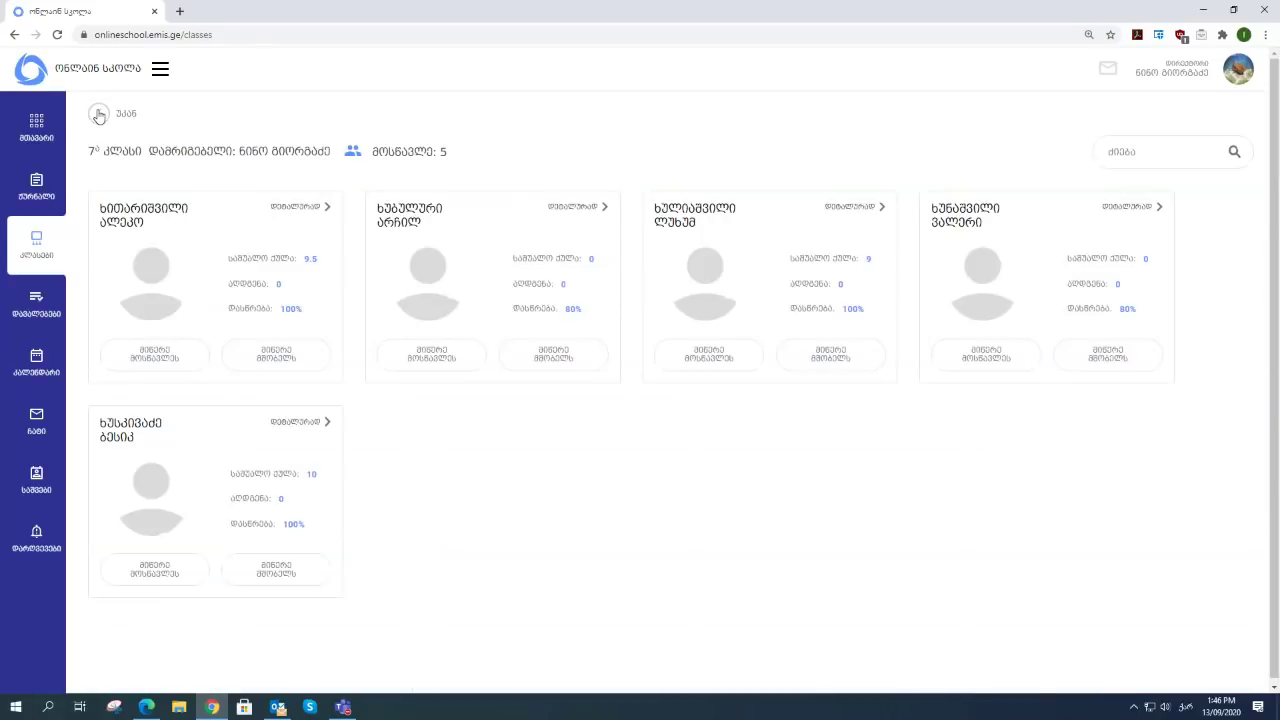
{"action": "left_click", "coordinate": [99, 115]}
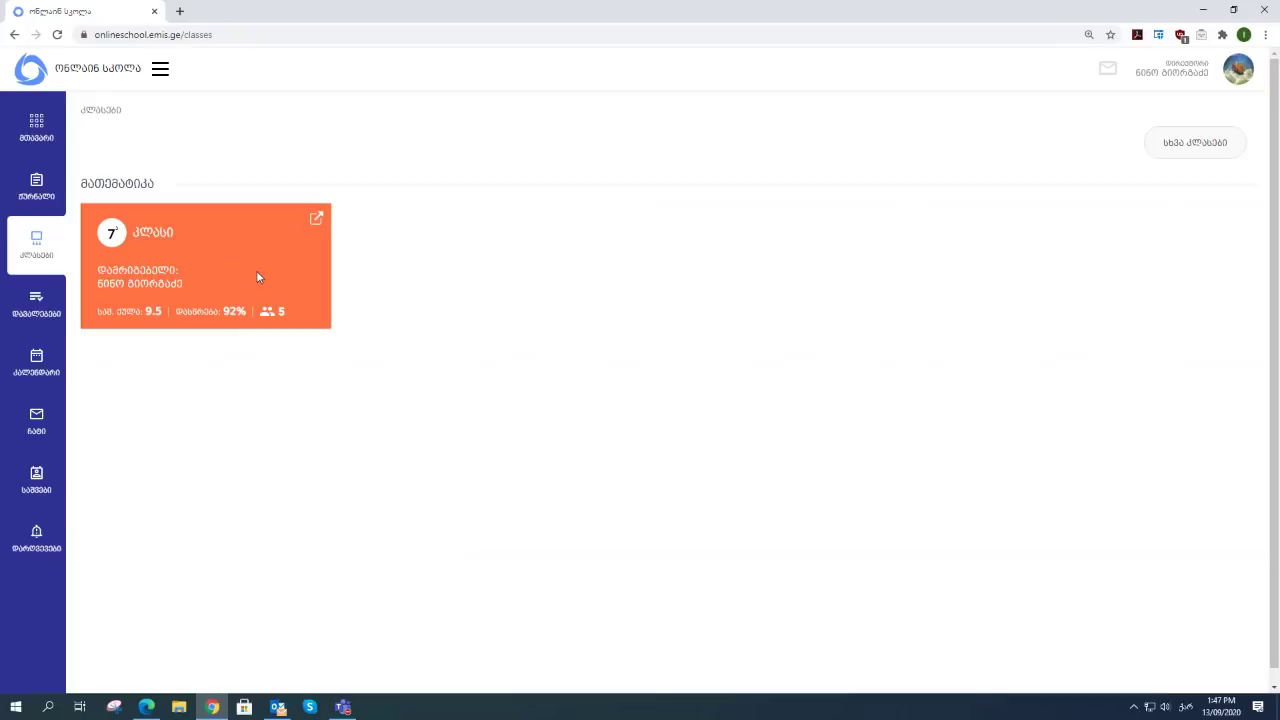
{"action": "left_click", "coordinate": [315, 220]}
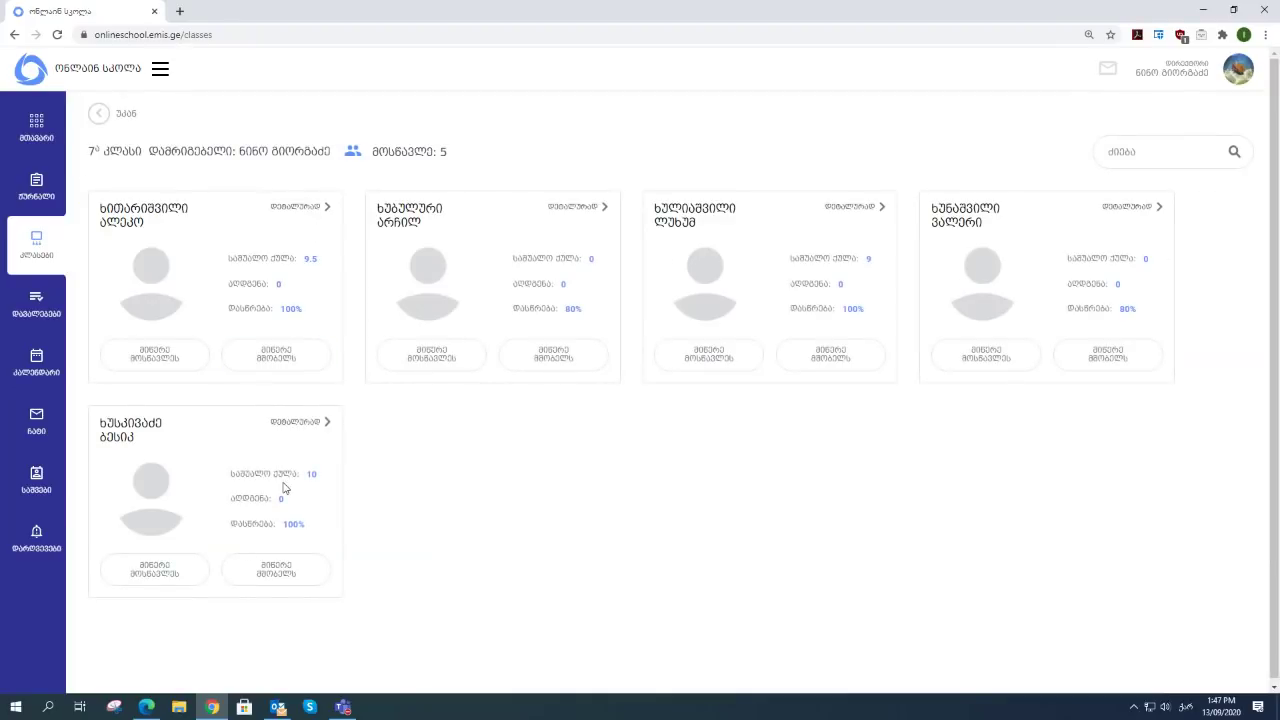
{"action": "left_click", "coordinate": [314, 210]}
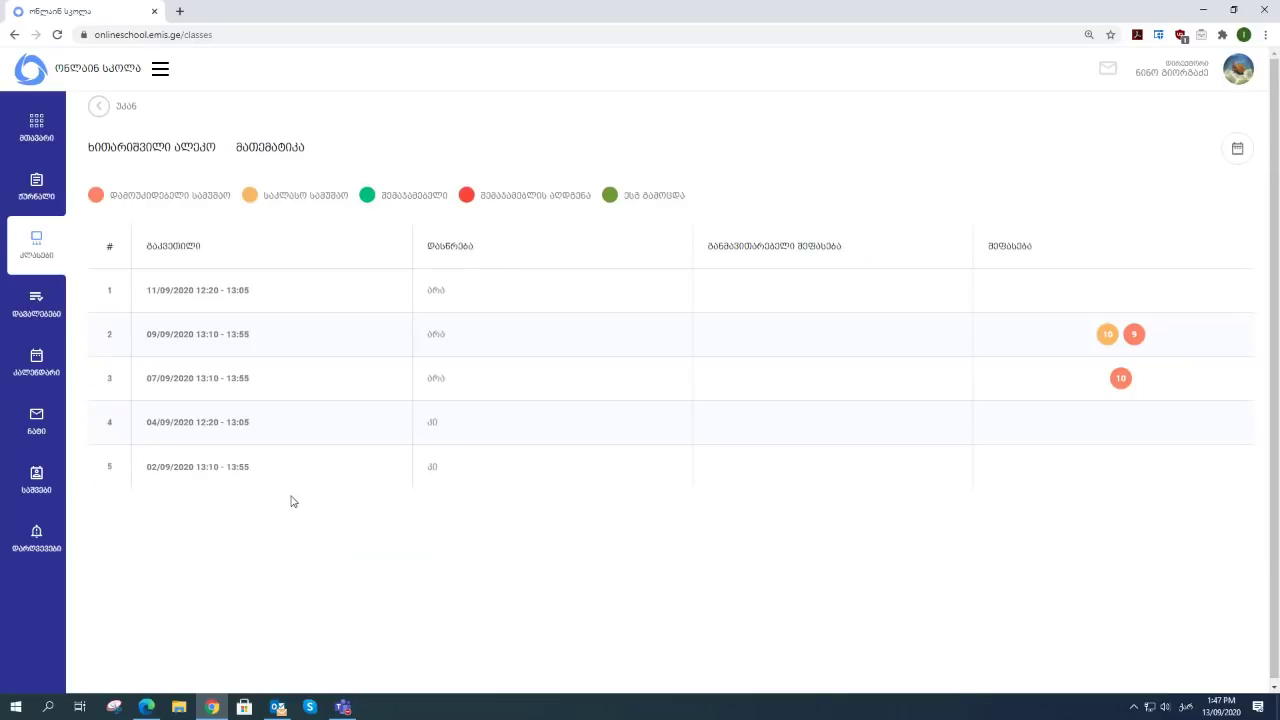
{"action": "left_click", "coordinate": [1237, 150]}
{"action": "left_click", "coordinate": [876, 208]}
Open the homework list of the grade 7 mathematics class and start a new assignment.
{"action": "left_click", "coordinate": [35, 301]}
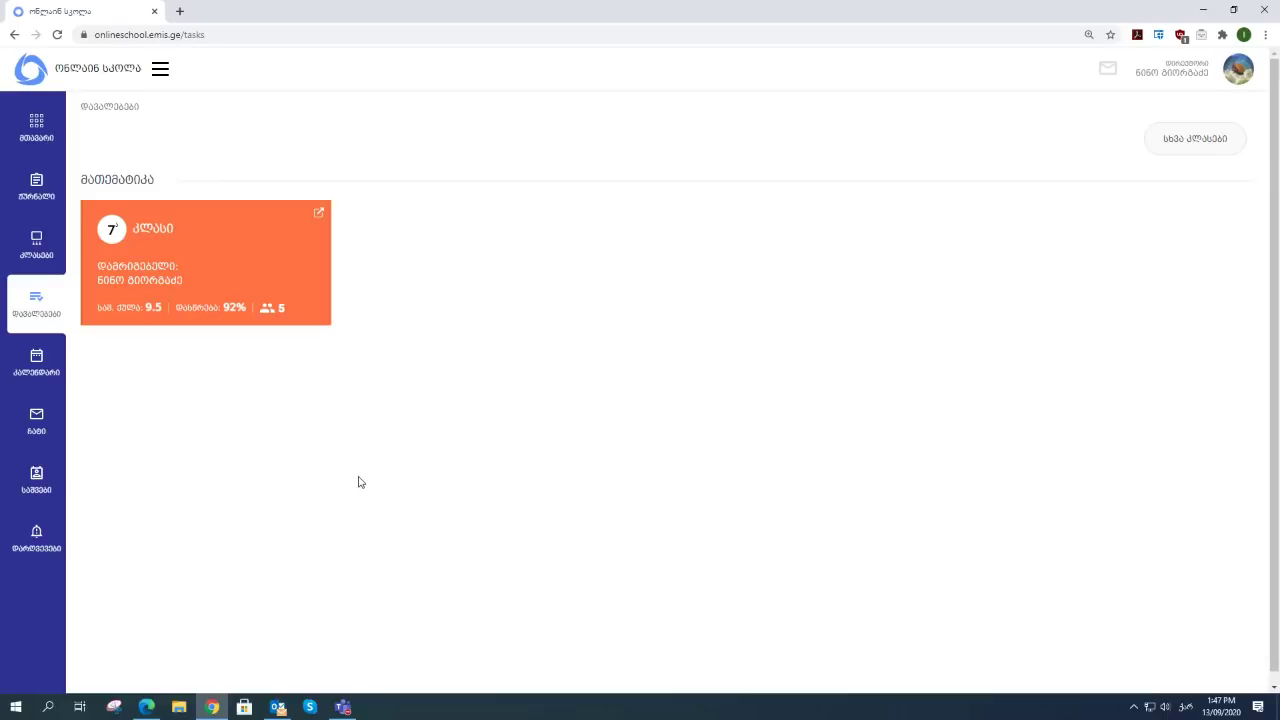
{"action": "left_click", "coordinate": [318, 214]}
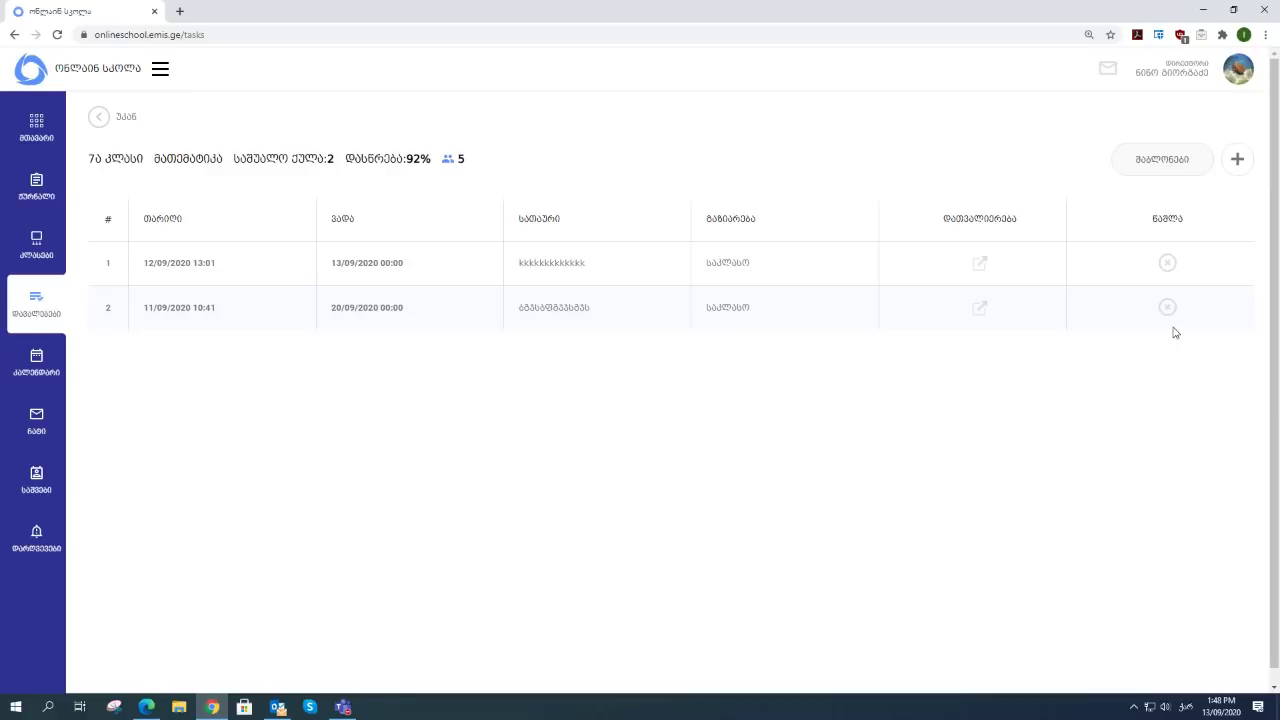
{"action": "left_click", "coordinate": [1238, 161]}
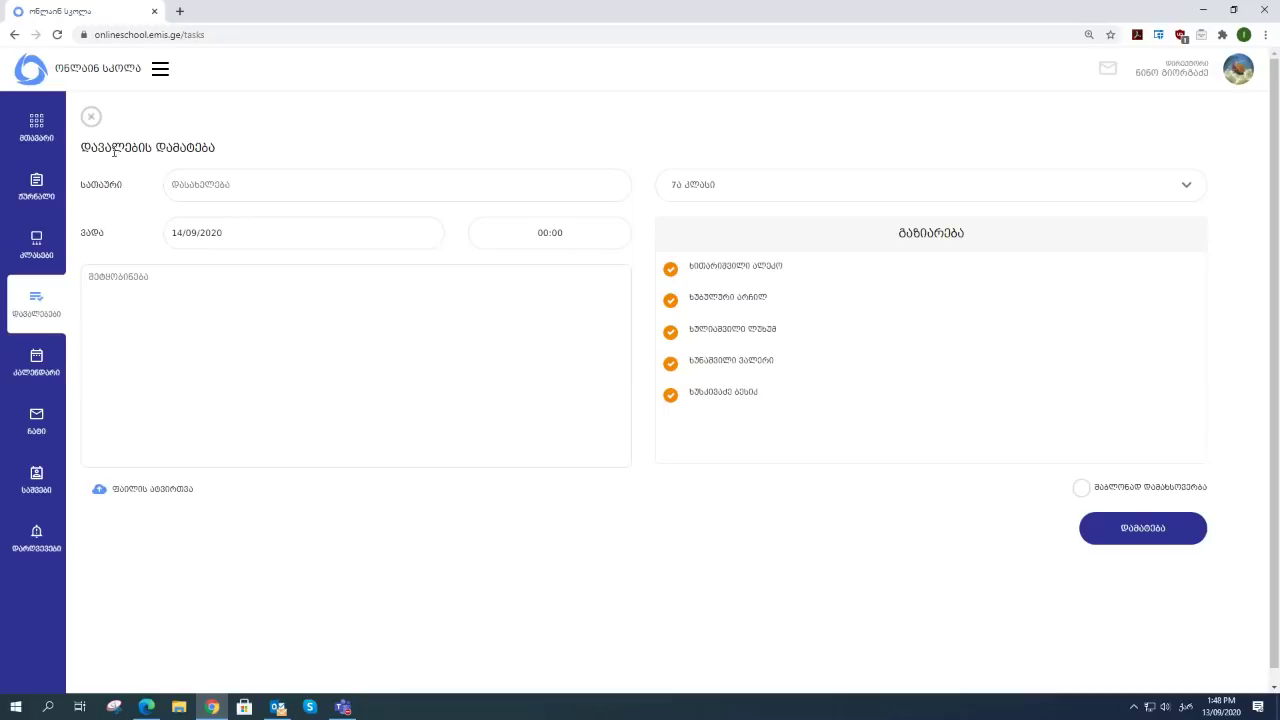
Title the new assignment "ვალენტობა" and set its due date to 18/09/2020.
{"action": "left_click", "coordinate": [168, 191]}
{"action": "type", "text": "ვალენტობა"}
{"action": "left_click", "coordinate": [224, 237]}
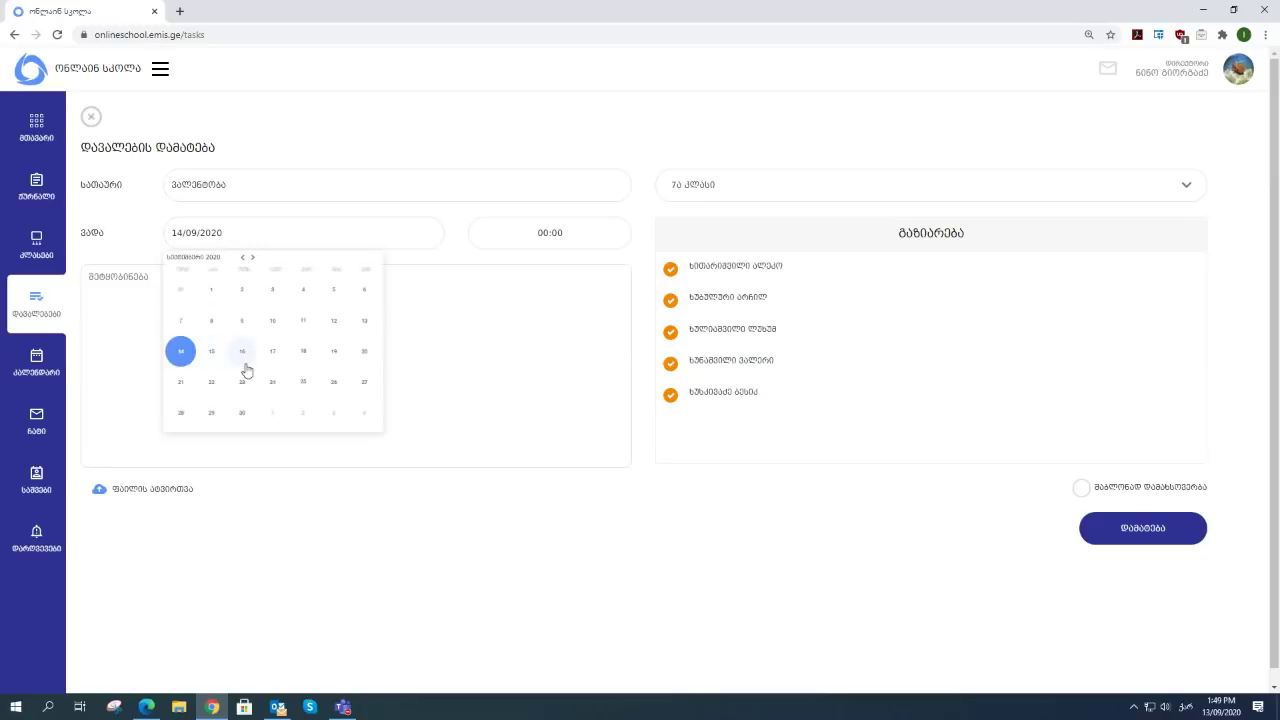
{"action": "left_click", "coordinate": [304, 353]}
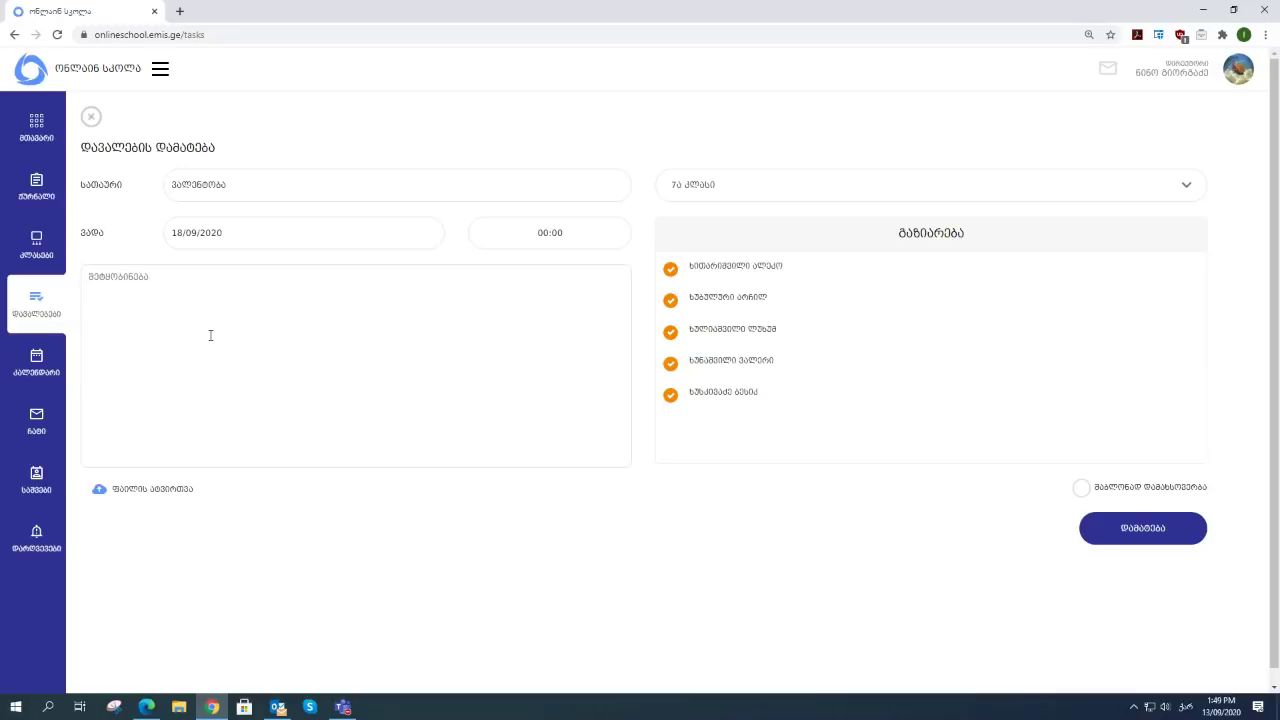
Enter a line of placeholder text as the new assignment's message.
{"action": "type", "text": "სადჯფასჯფსას სდჯაა ასჯფგასგჯასაკგას სგჯა"}
{"action": "type", "text": " სდააა ასფჯგასაჯგასაჯგას სგაა"}
{"action": "type", "text": " სგაჯ"}
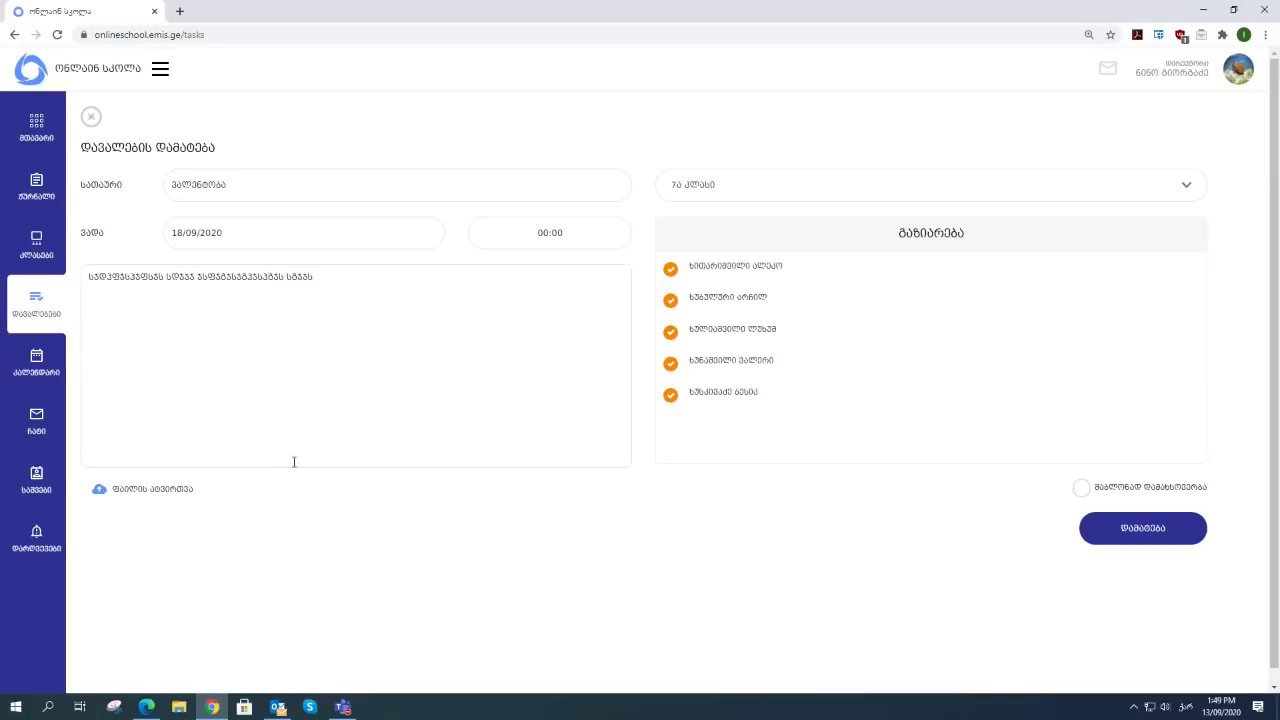
Attach the Word file bull.doc from the Desktop folder to the assignment.
{"action": "left_click", "coordinate": [116, 488]}
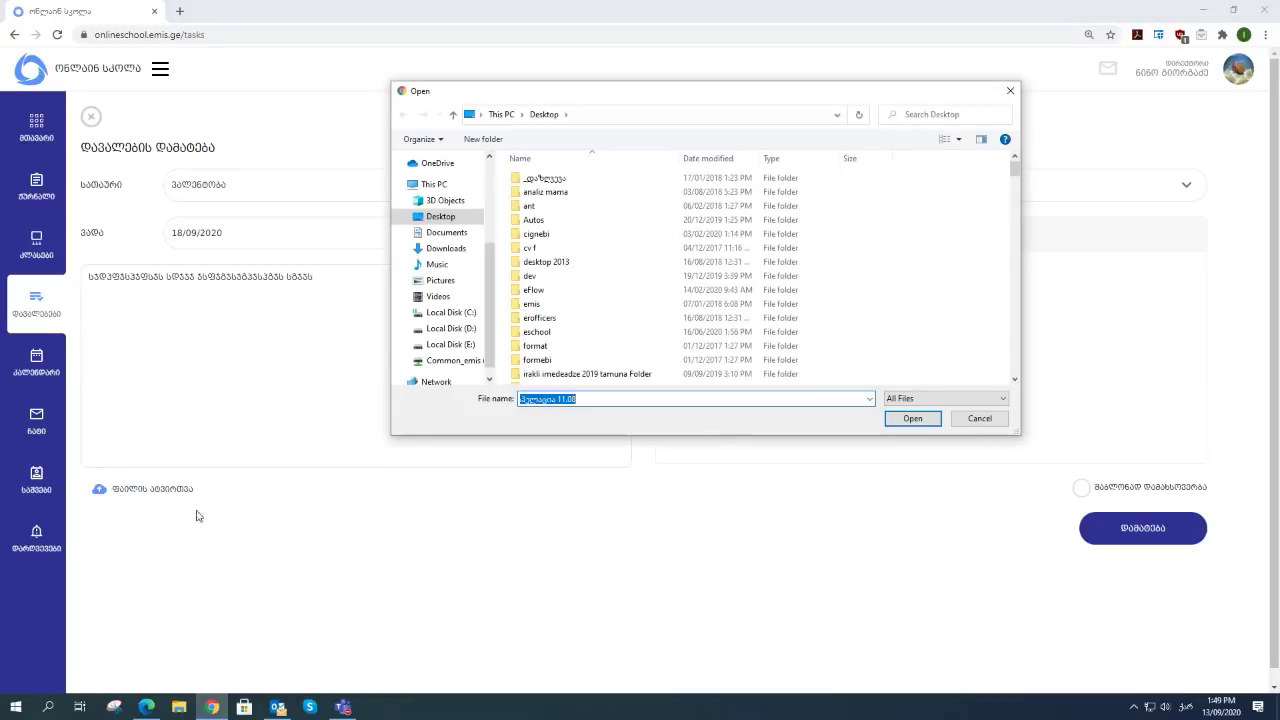
{"action": "scroll", "coordinate": [610, 330], "scroll_direction": "down", "scroll_amount": 8}
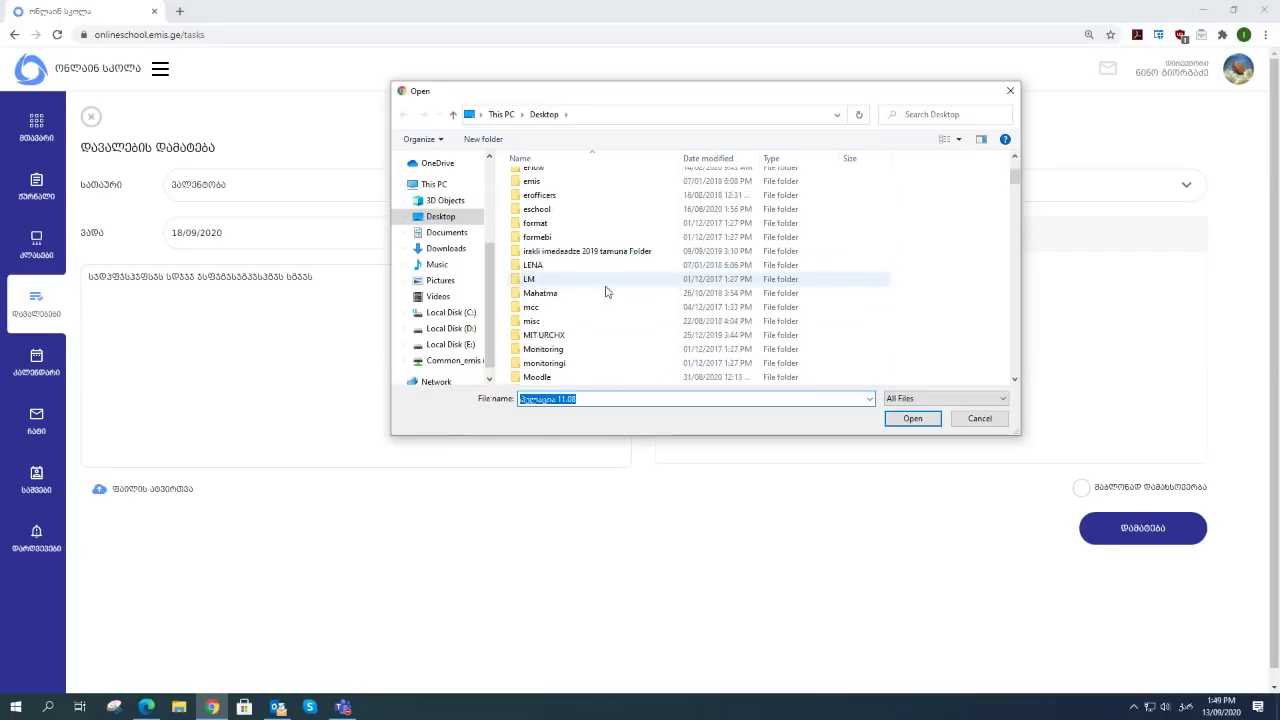
{"action": "scroll", "coordinate": [597, 333], "scroll_direction": "down", "scroll_amount": 6}
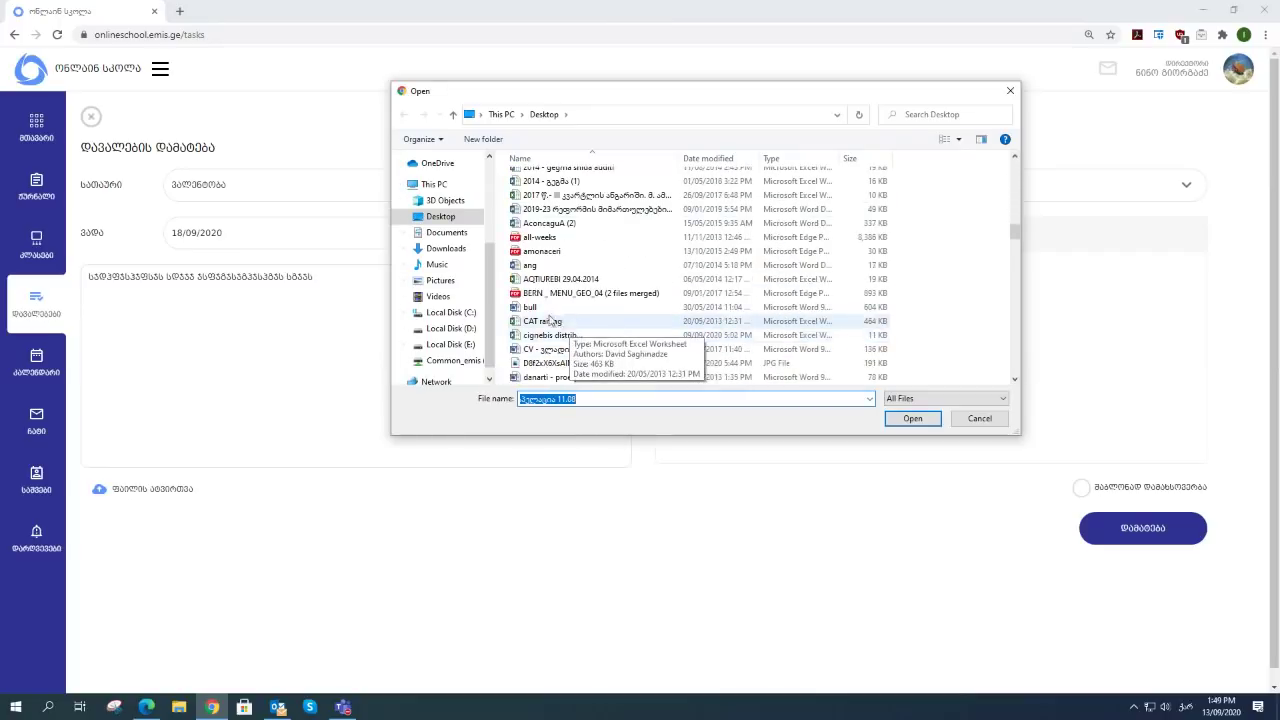
{"action": "left_click", "coordinate": [529, 308]}
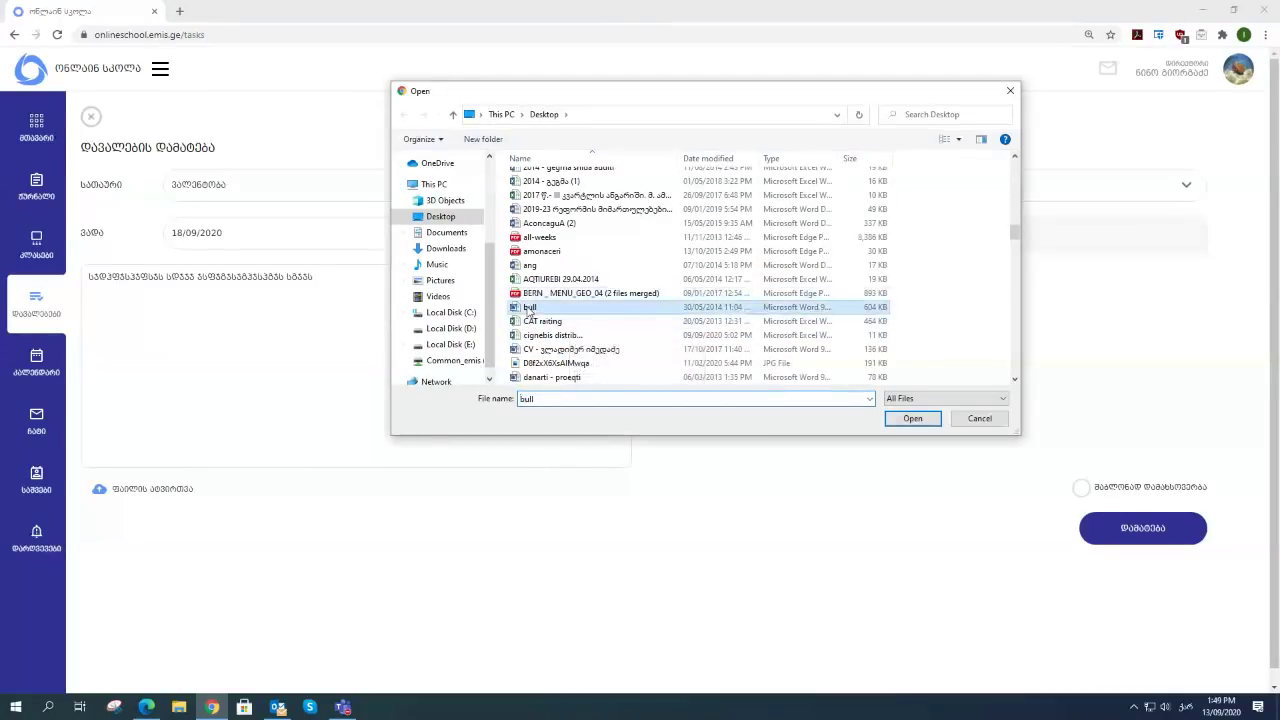
{"action": "double_click", "coordinate": [529, 308]}
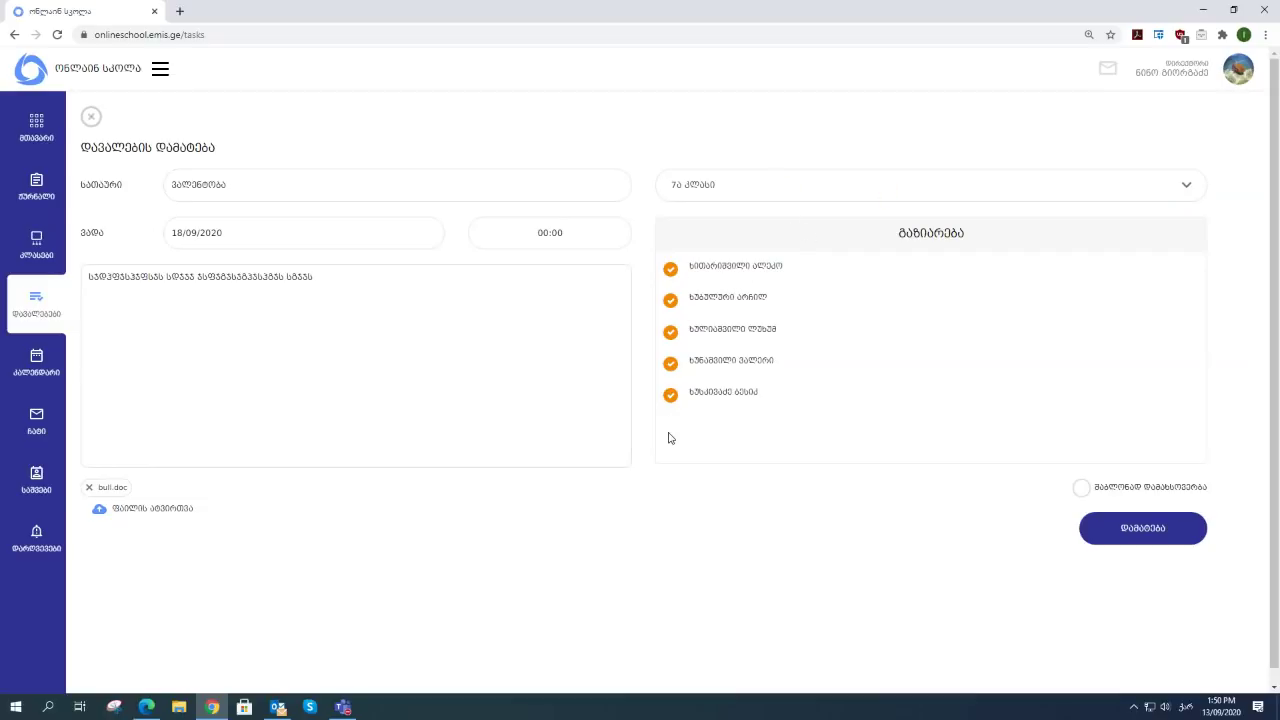
Exclude the first four students from the assignment's sharing list so only the fifth student remains selected.
{"action": "left_click", "coordinate": [671, 270]}
{"action": "left_click", "coordinate": [671, 301]}
{"action": "left_click", "coordinate": [671, 332]}
{"action": "left_click", "coordinate": [671, 363]}
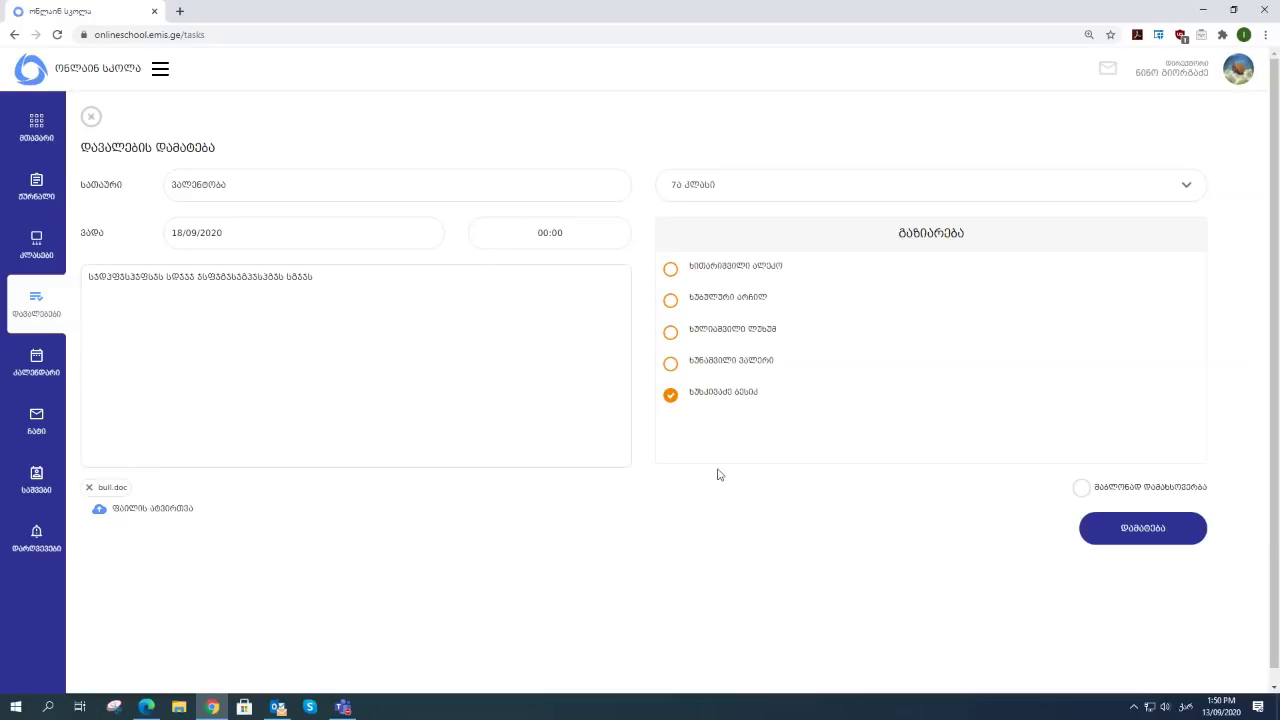
Include the first four students in the assignment's sharing list again.
{"action": "left_click", "coordinate": [674, 368]}
{"action": "left_click", "coordinate": [670, 332]}
{"action": "left_click", "coordinate": [670, 300]}
{"action": "left_click", "coordinate": [670, 272]}
Mark the assignment to be remembered as a template and add it to the class's homework list.
{"action": "left_click", "coordinate": [1082, 489]}
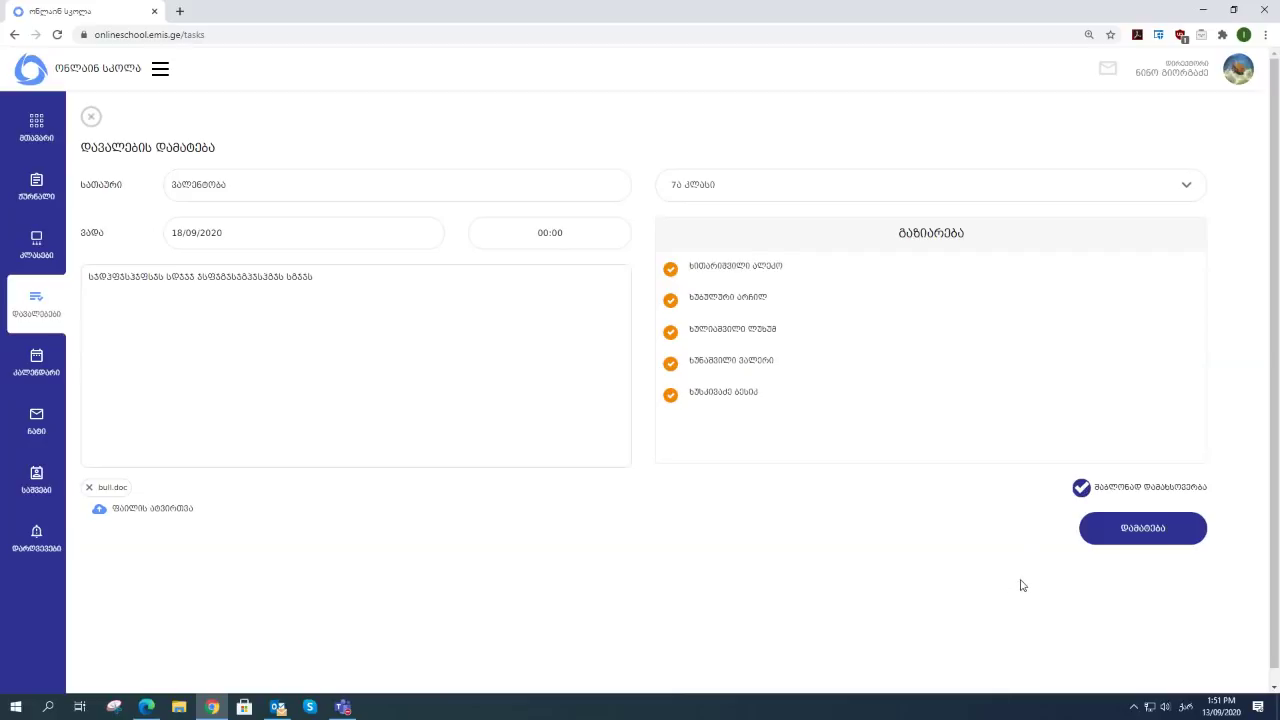
{"action": "left_click", "coordinate": [1117, 534]}
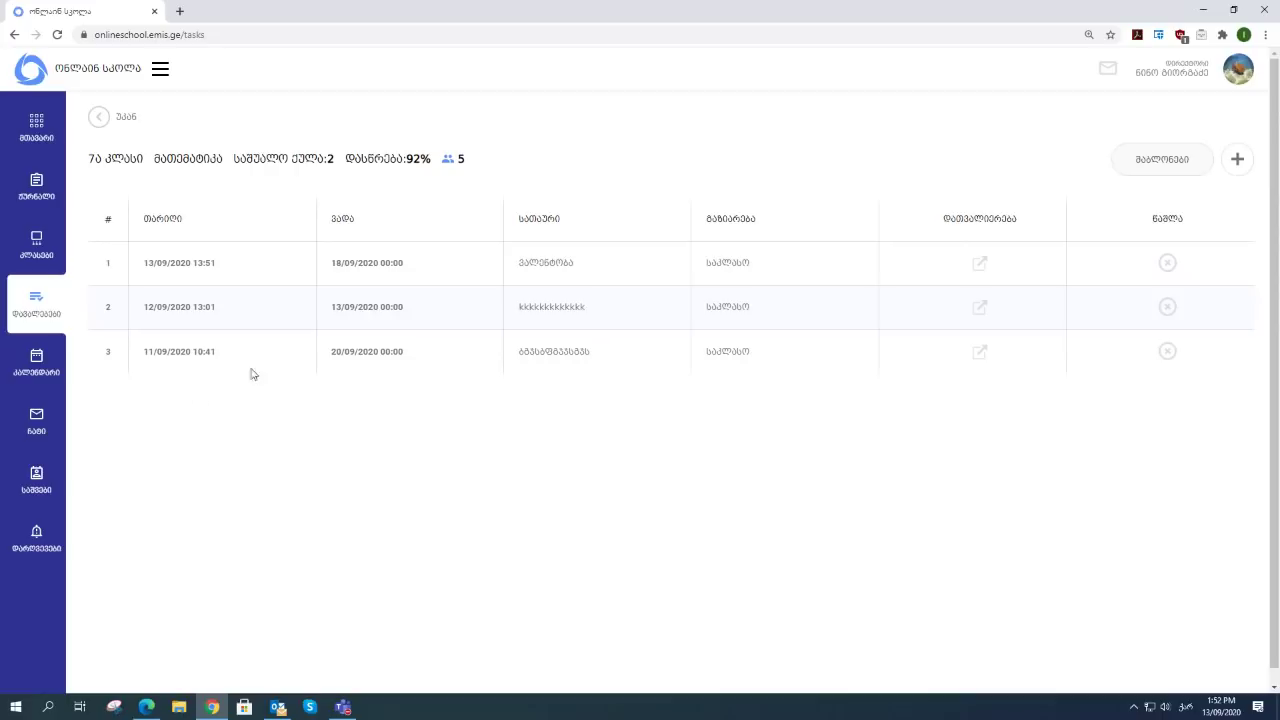
Delete the assignment dated 11/09/2020 from the class's homework list and confirm the deletion.
{"action": "left_click", "coordinate": [1167, 351]}
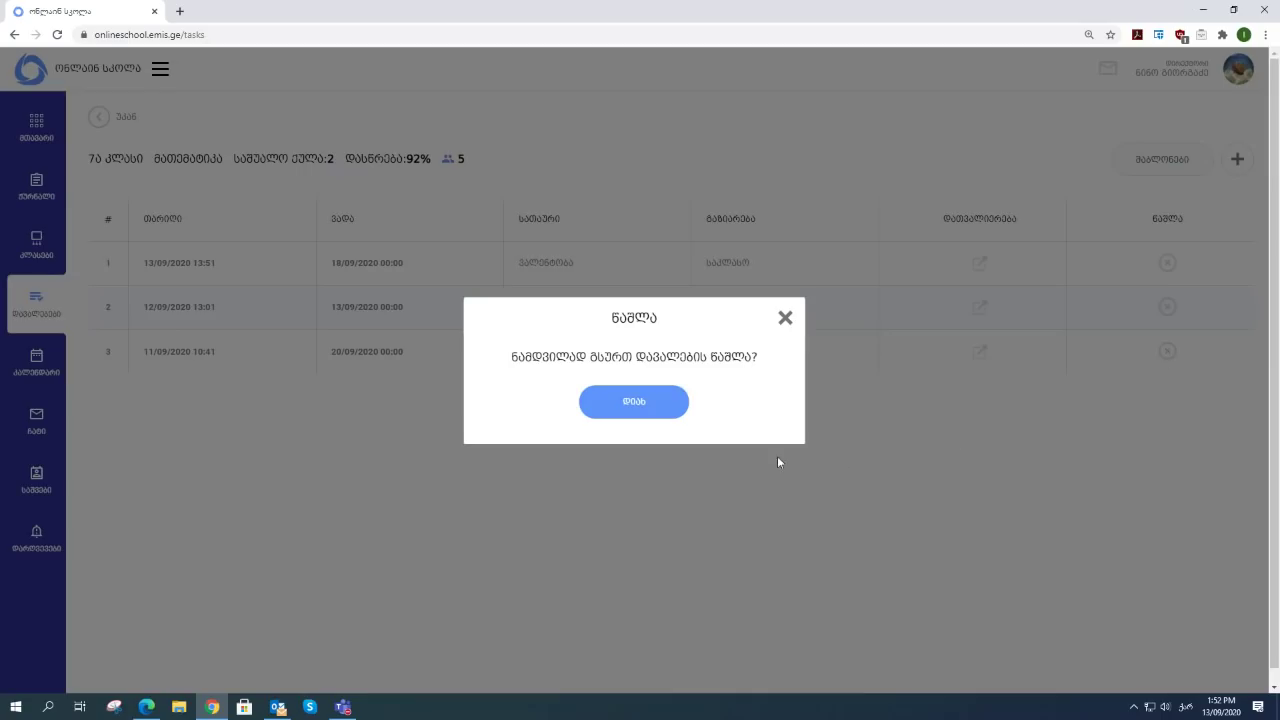
{"action": "left_click", "coordinate": [642, 402]}
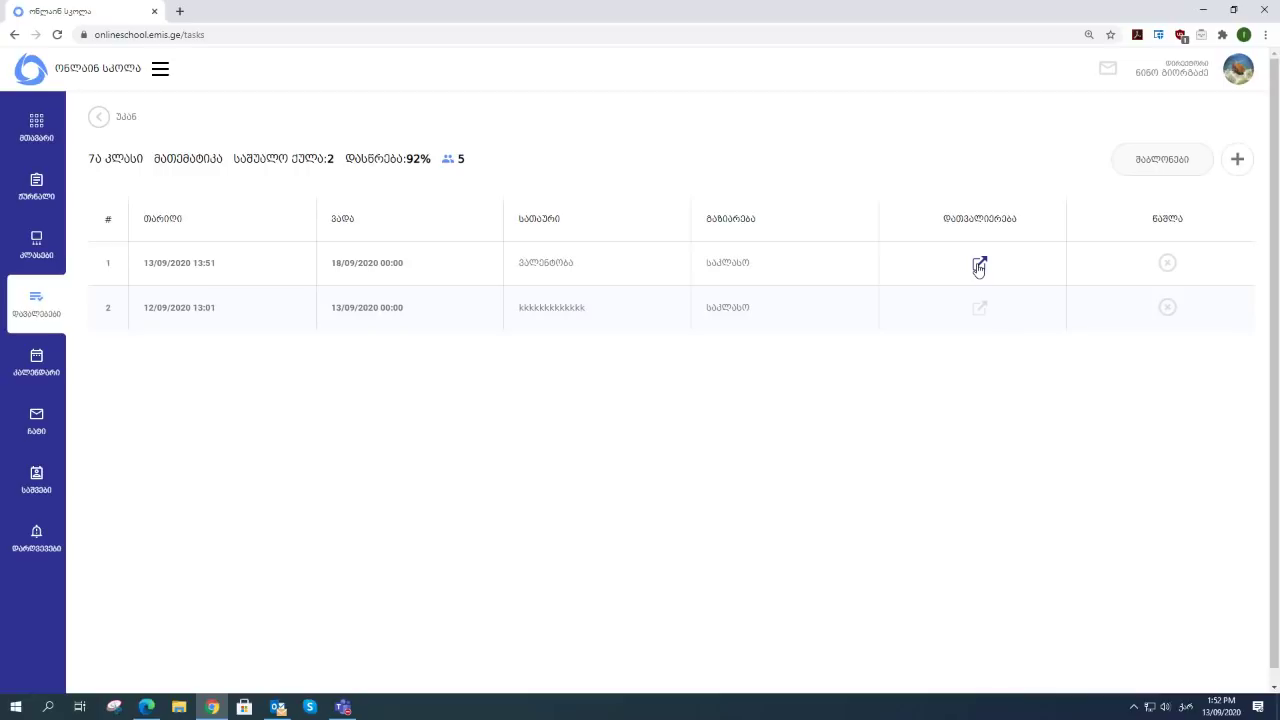
Open the "ვალენტობა" assignment for editing, replace the last part of its message with short placeholder text and save the changes.
{"action": "left_click", "coordinate": [979, 266]}
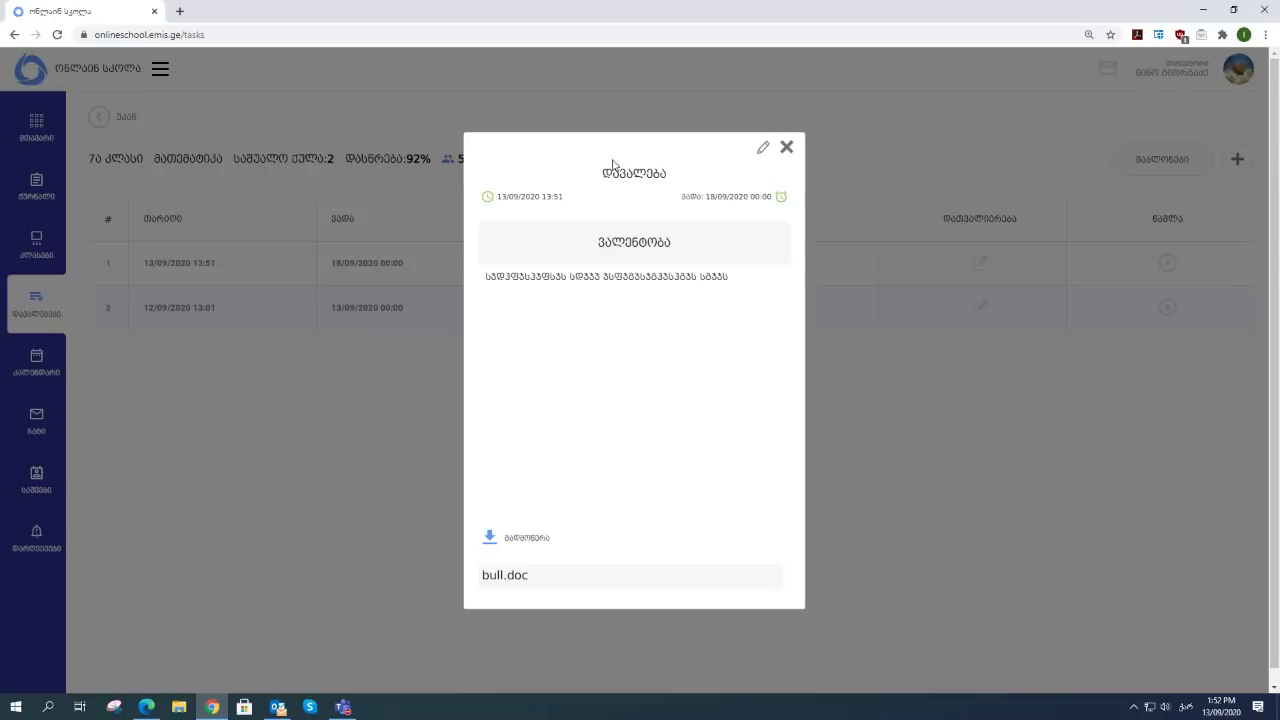
{"action": "left_click", "coordinate": [762, 150]}
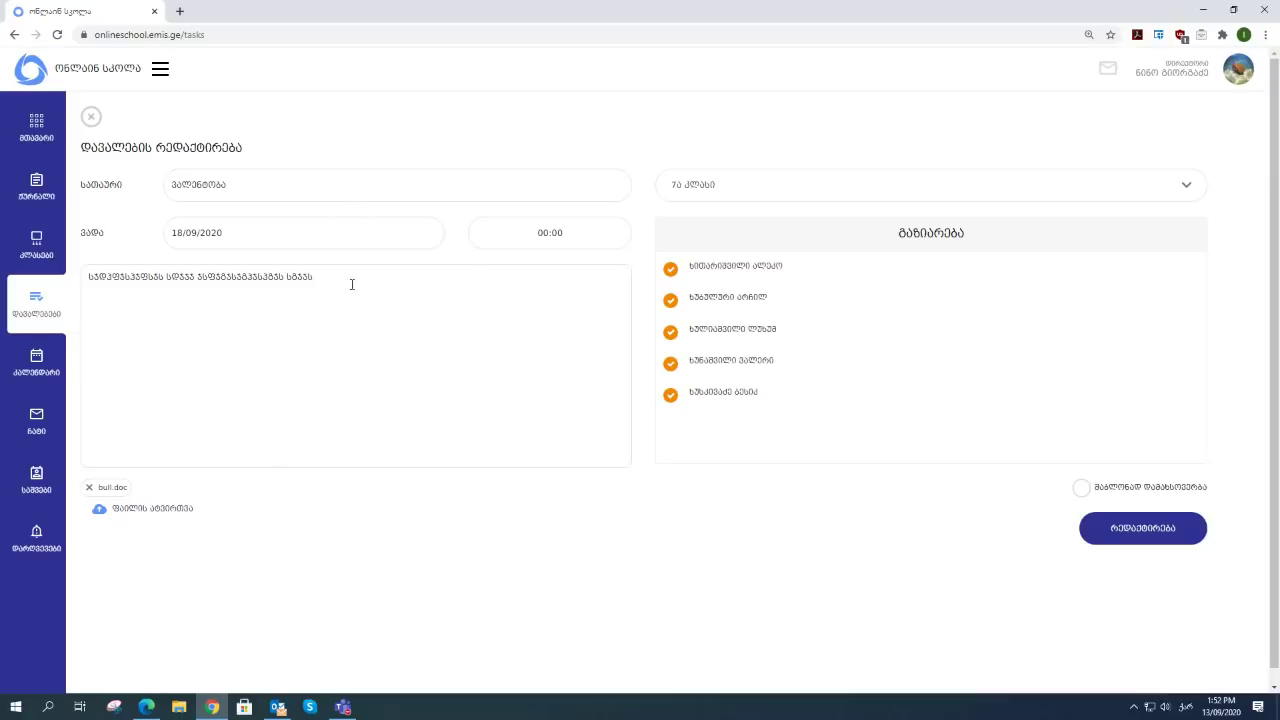
{"action": "left_click_drag", "start_coordinate": [315, 278], "coordinate": [199, 282]}
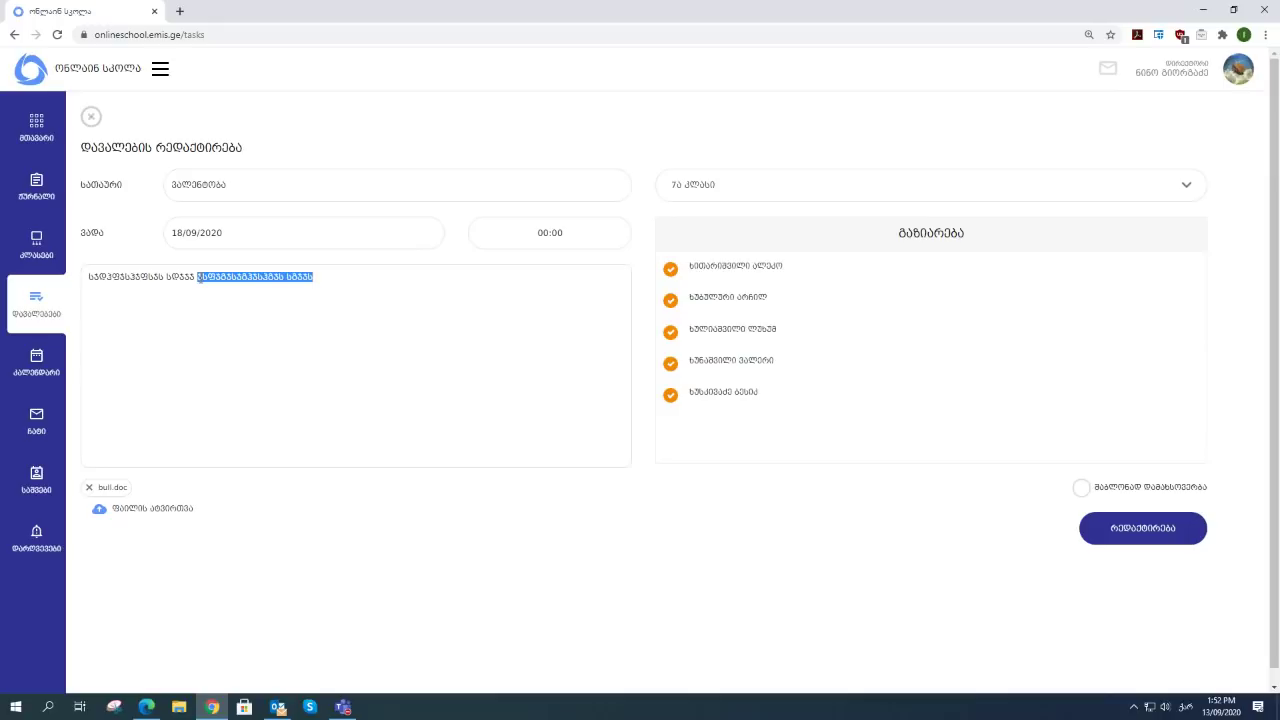
{"action": "key", "text": "BackSpace"}
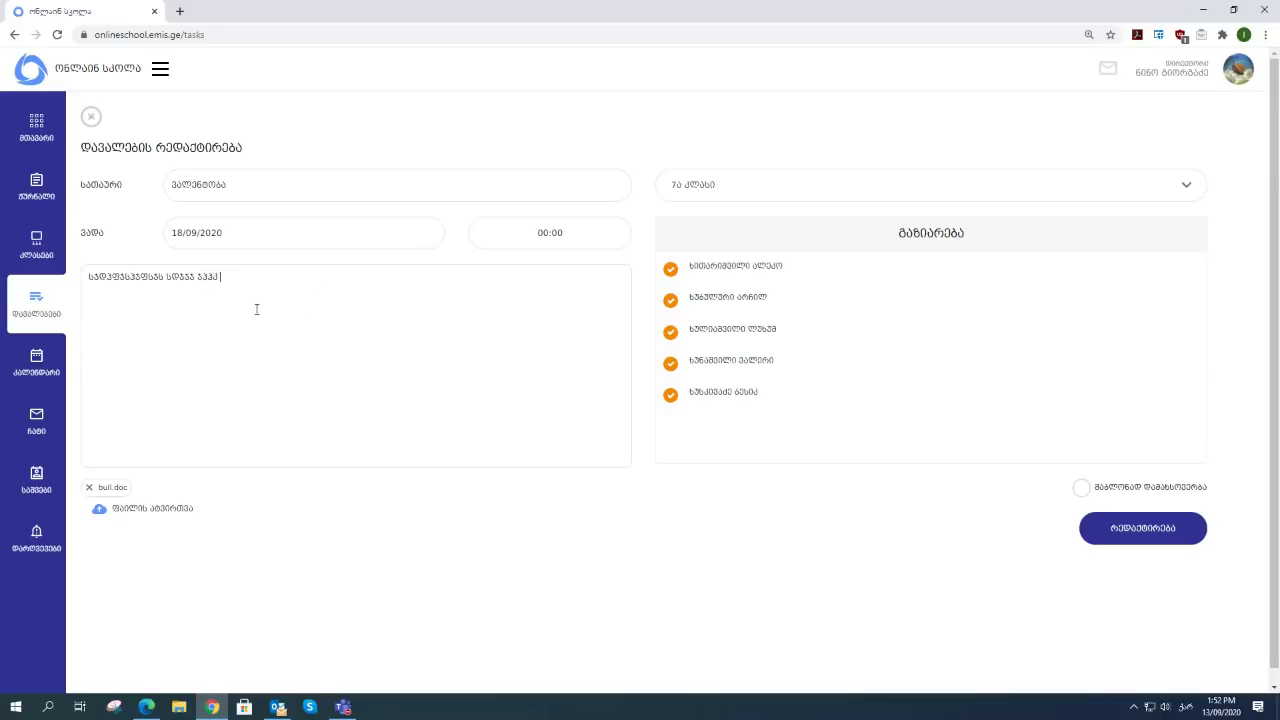
{"action": "left_click", "coordinate": [1139, 534]}
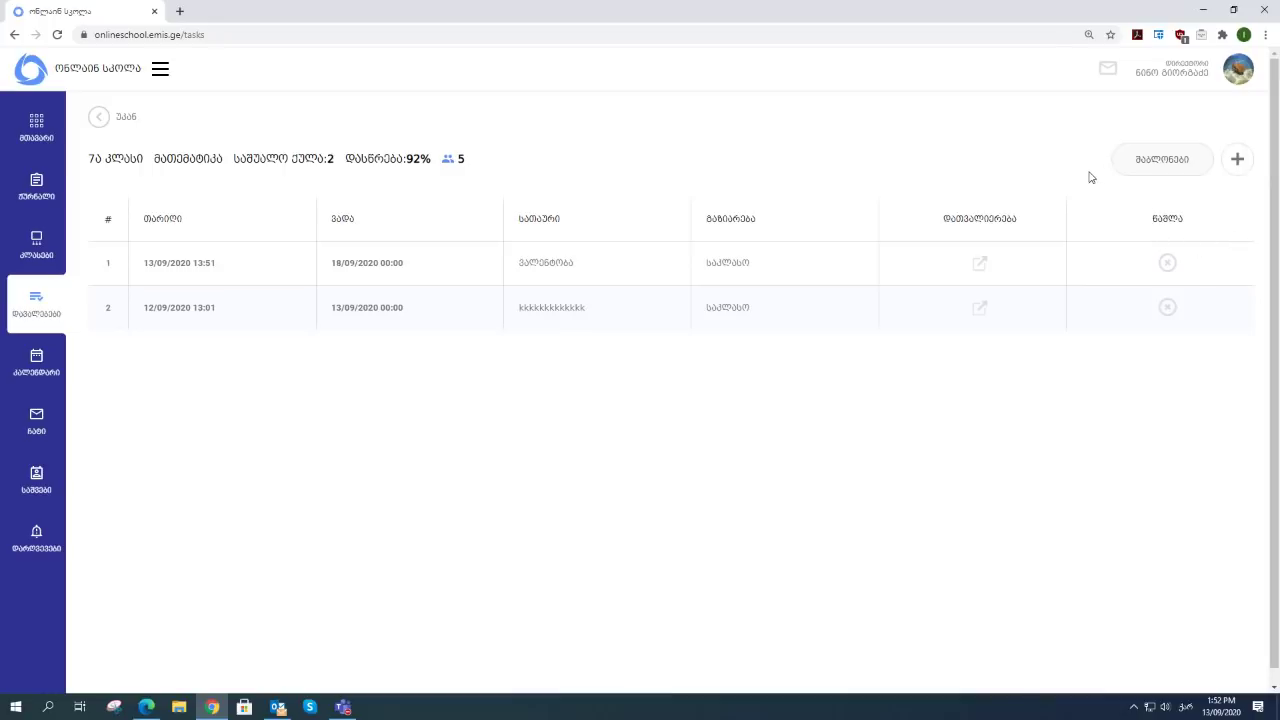
View the saved assignment templates of the 7ა mathematics class, and return to the homework class overview.
{"action": "left_click", "coordinate": [1148, 175]}
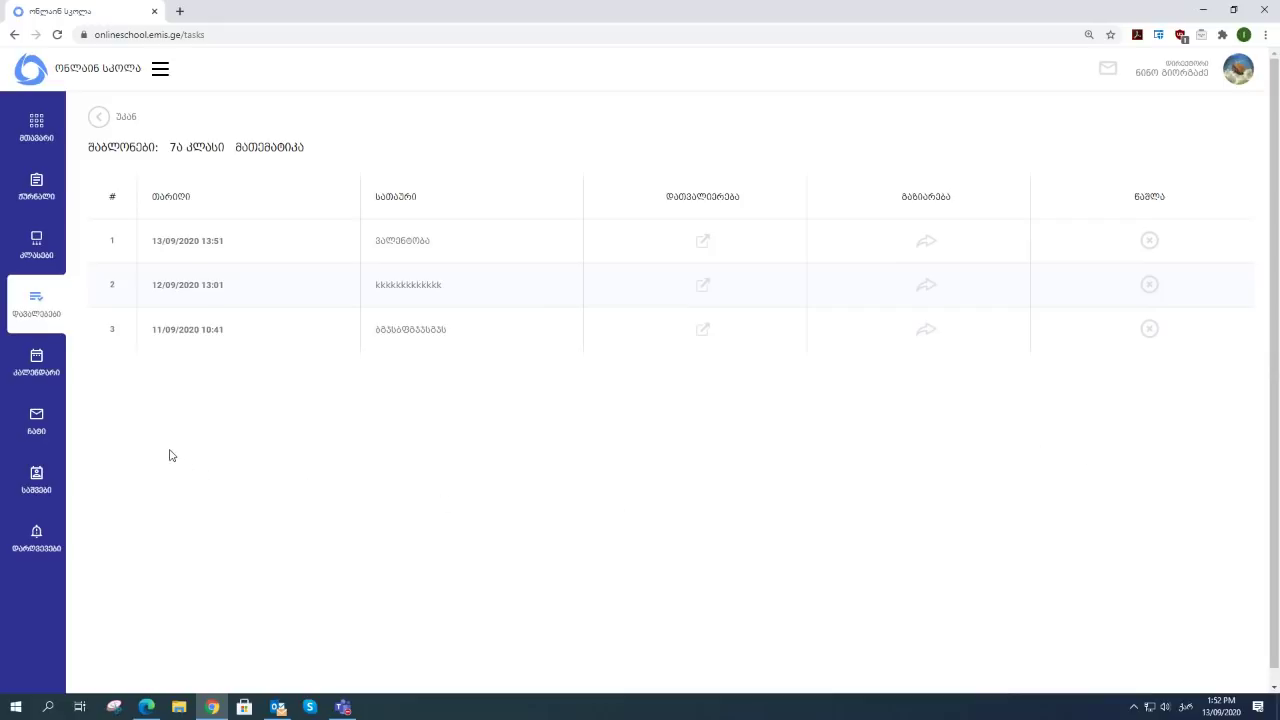
{"action": "left_click", "coordinate": [98, 122]}
{"action": "left_click", "coordinate": [100, 119]}
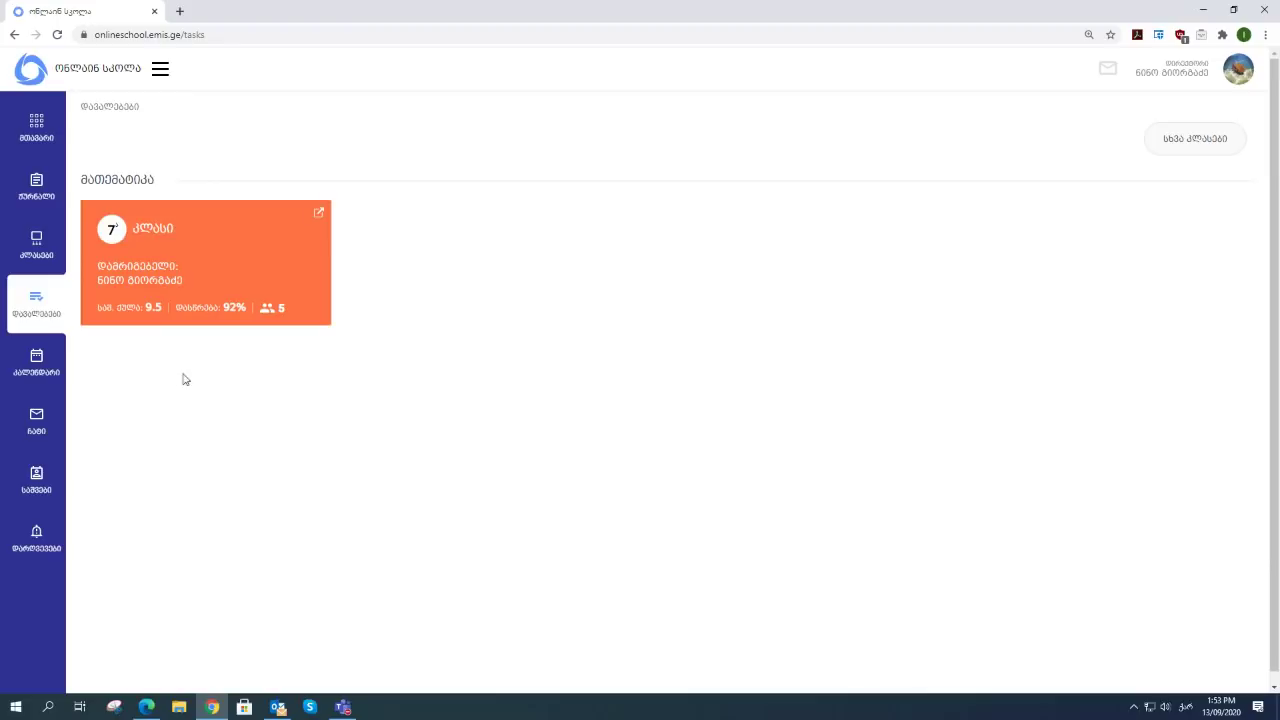
Open the school calendar, view the week of 14–20 September 2020, and switch to the month view.
{"action": "left_click", "coordinate": [36, 367]}
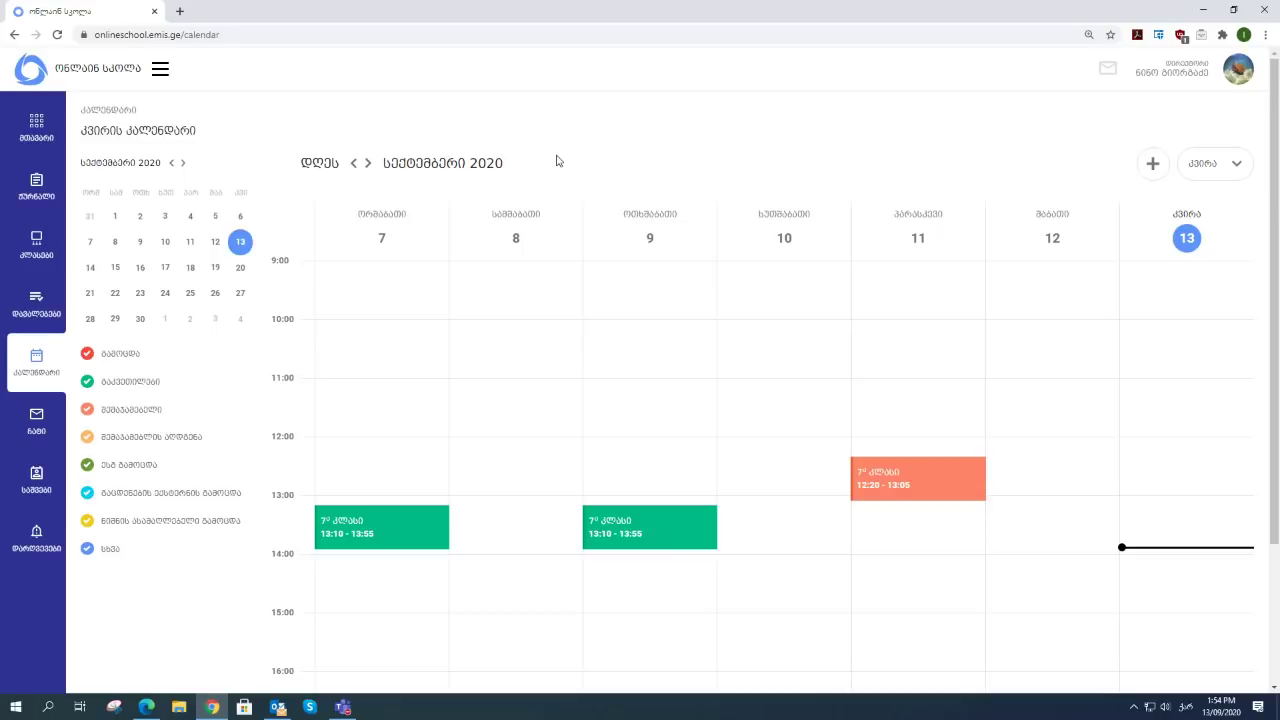
{"action": "left_click", "coordinate": [368, 164]}
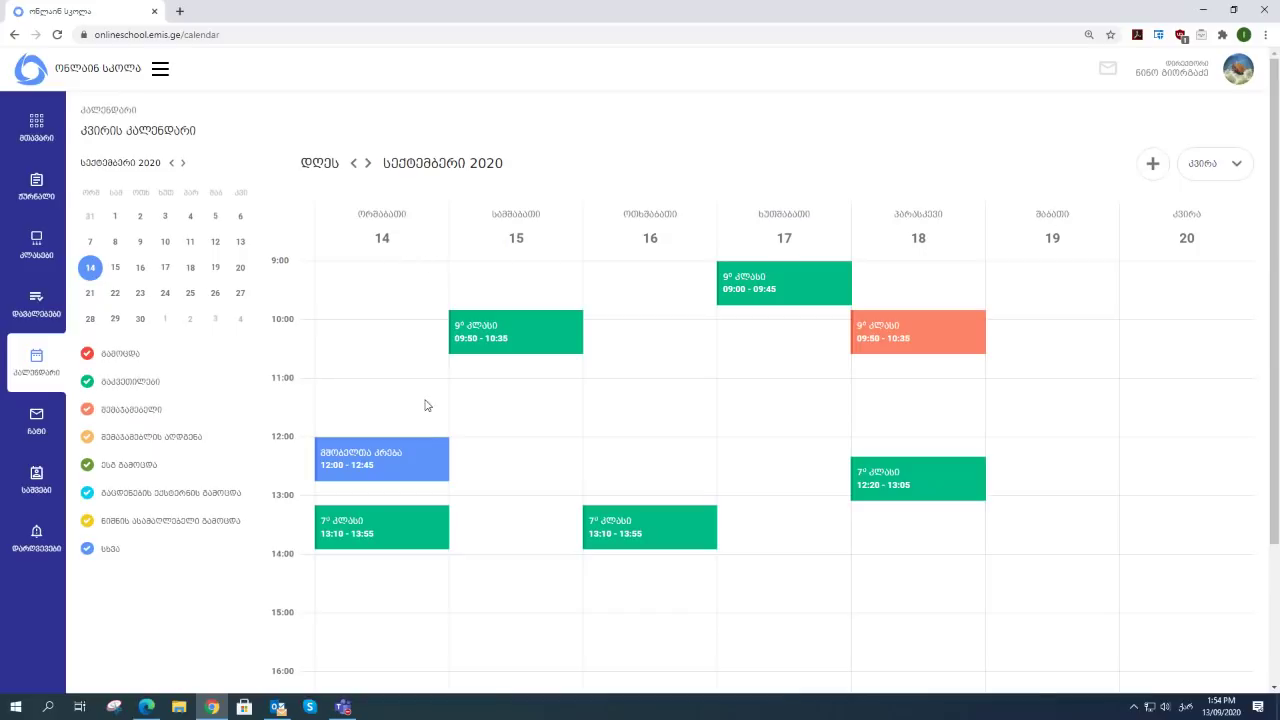
{"action": "left_click", "coordinate": [1237, 166]}
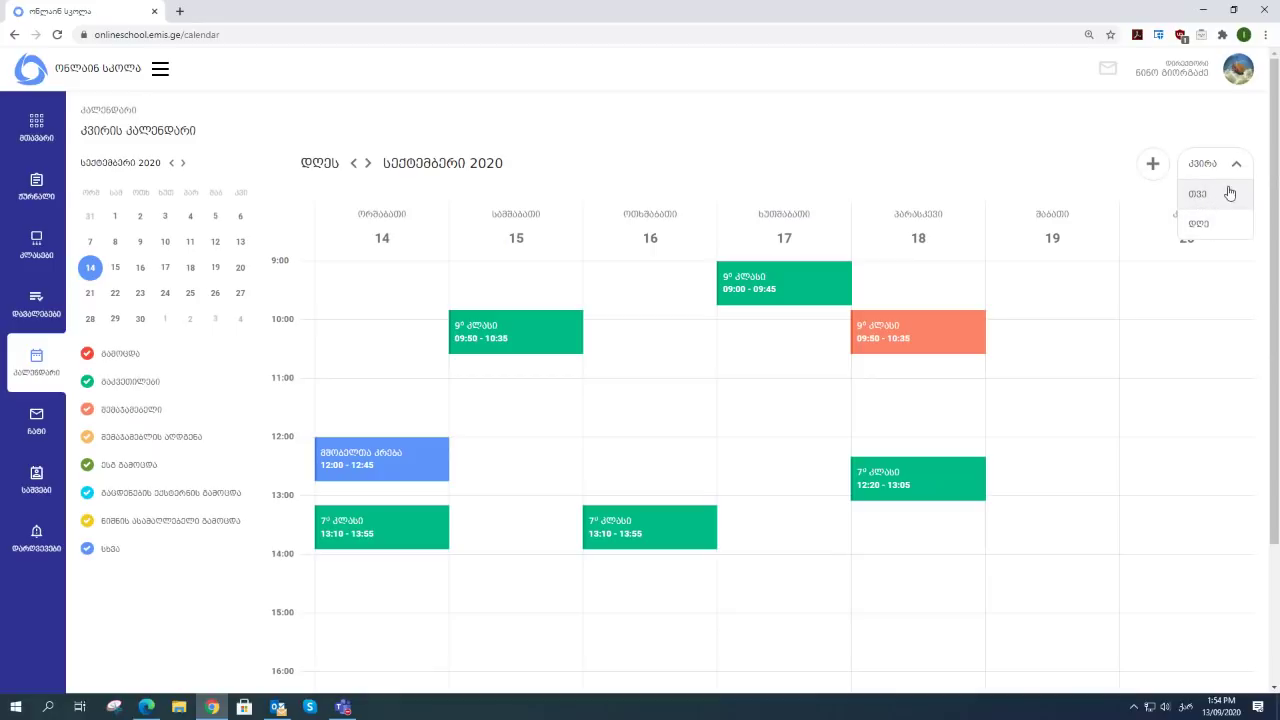
{"action": "left_click", "coordinate": [1199, 194]}
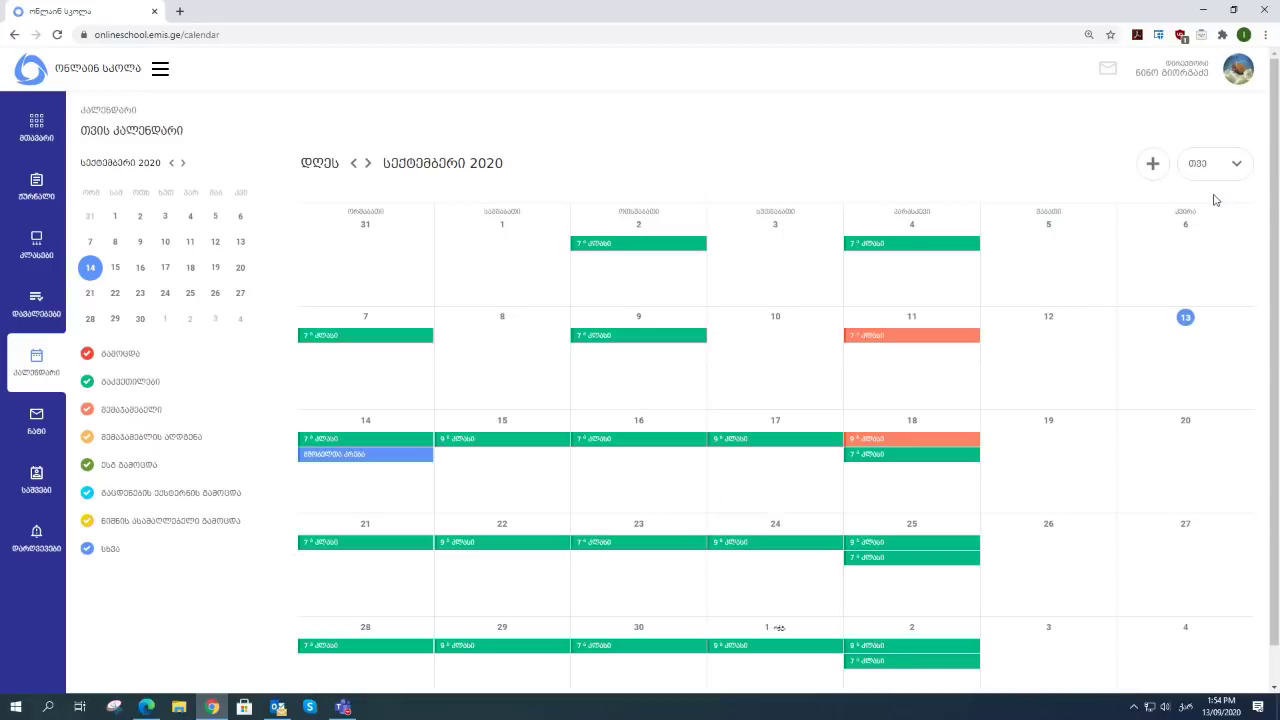
{"action": "scroll", "coordinate": [770, 445], "scroll_direction": "down", "scroll_amount": 1}
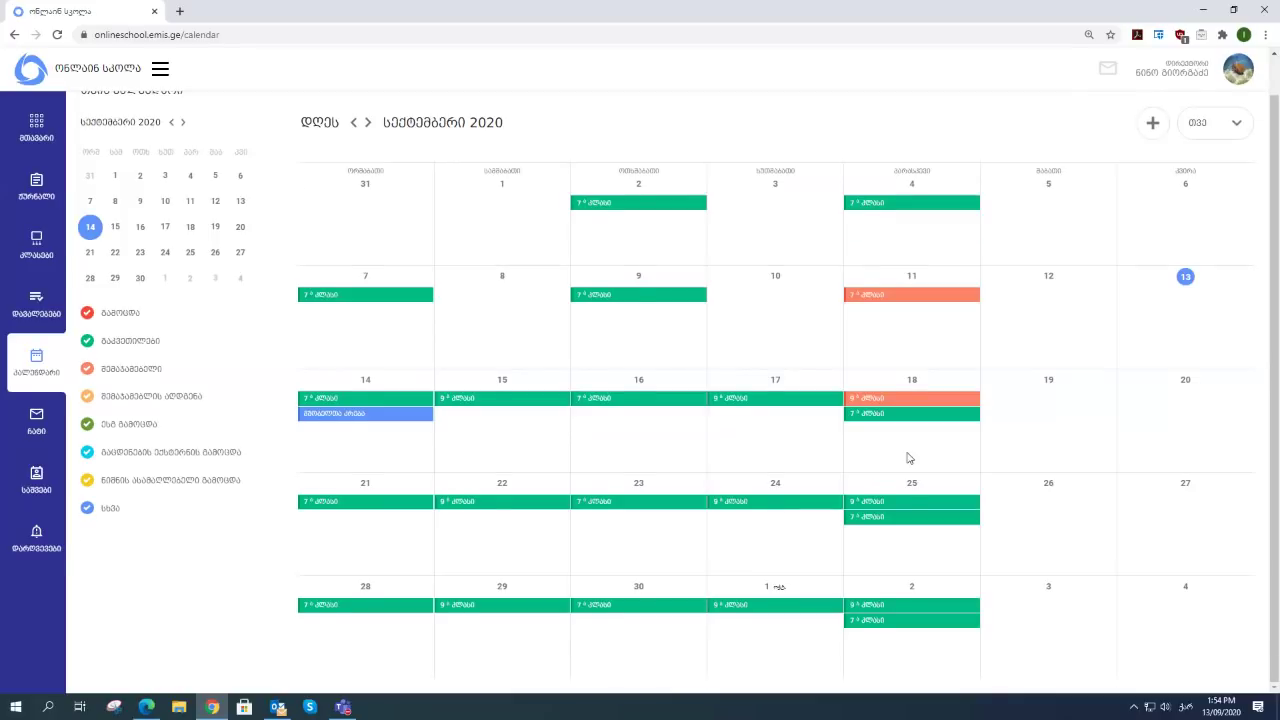
{"action": "scroll", "coordinate": [908, 457], "scroll_direction": "up", "scroll_amount": 1}
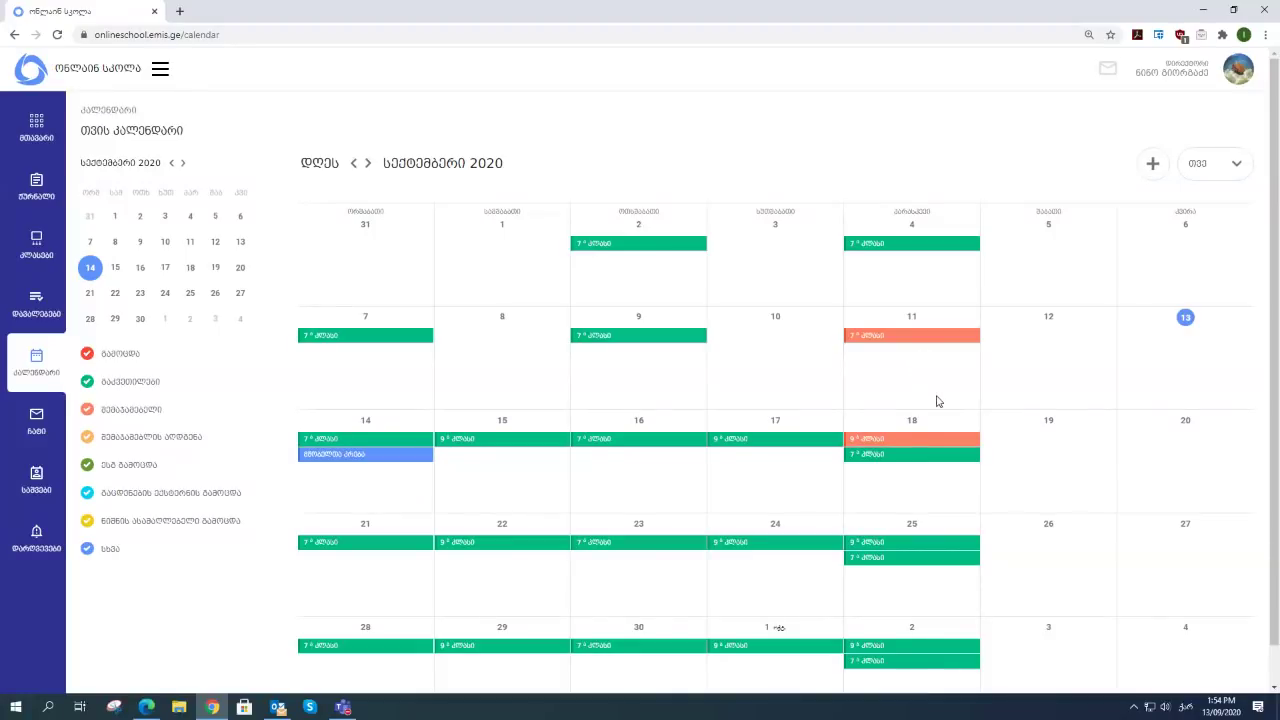
Examine the August 2020 month calendar, including the entry on 28 August, and return to September 2020.
{"action": "left_click", "coordinate": [355, 164]}
{"action": "scroll", "coordinate": [605, 287], "scroll_direction": "down", "scroll_amount": 1}
{"action": "scroll", "coordinate": [600, 290], "scroll_direction": "down", "scroll_amount": 1}
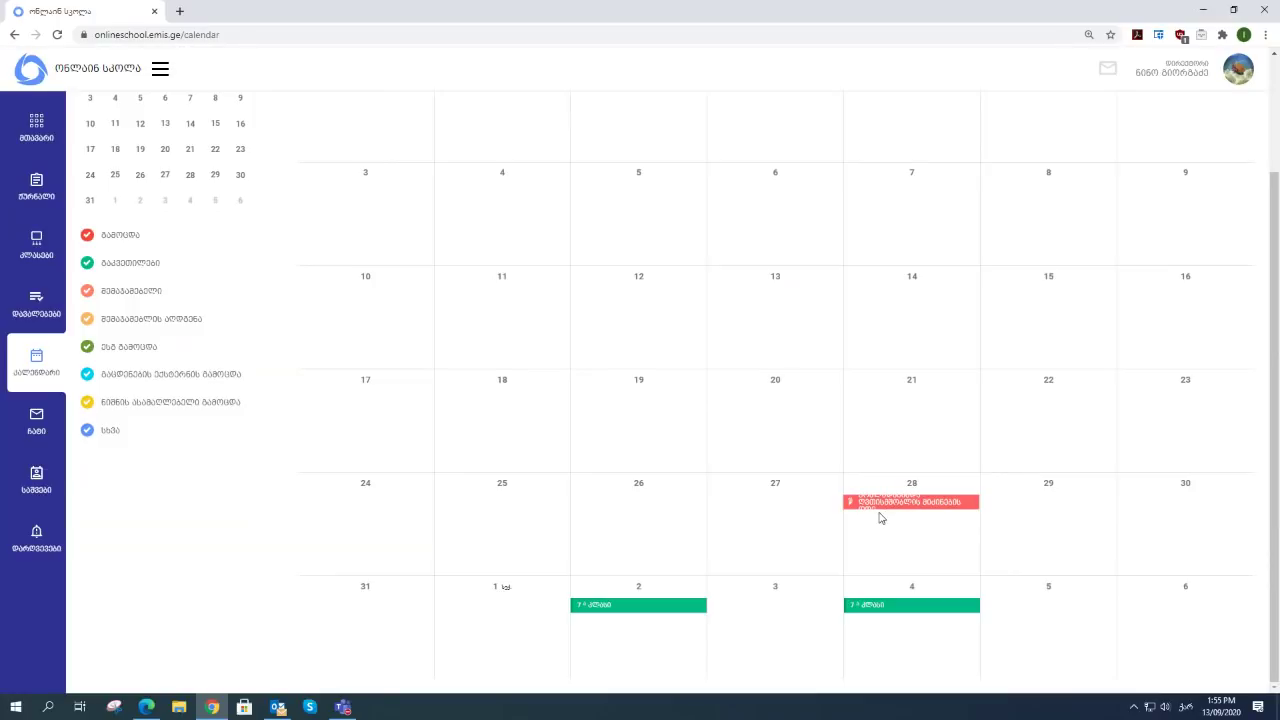
{"action": "scroll", "coordinate": [876, 513], "scroll_direction": "up", "scroll_amount": 1}
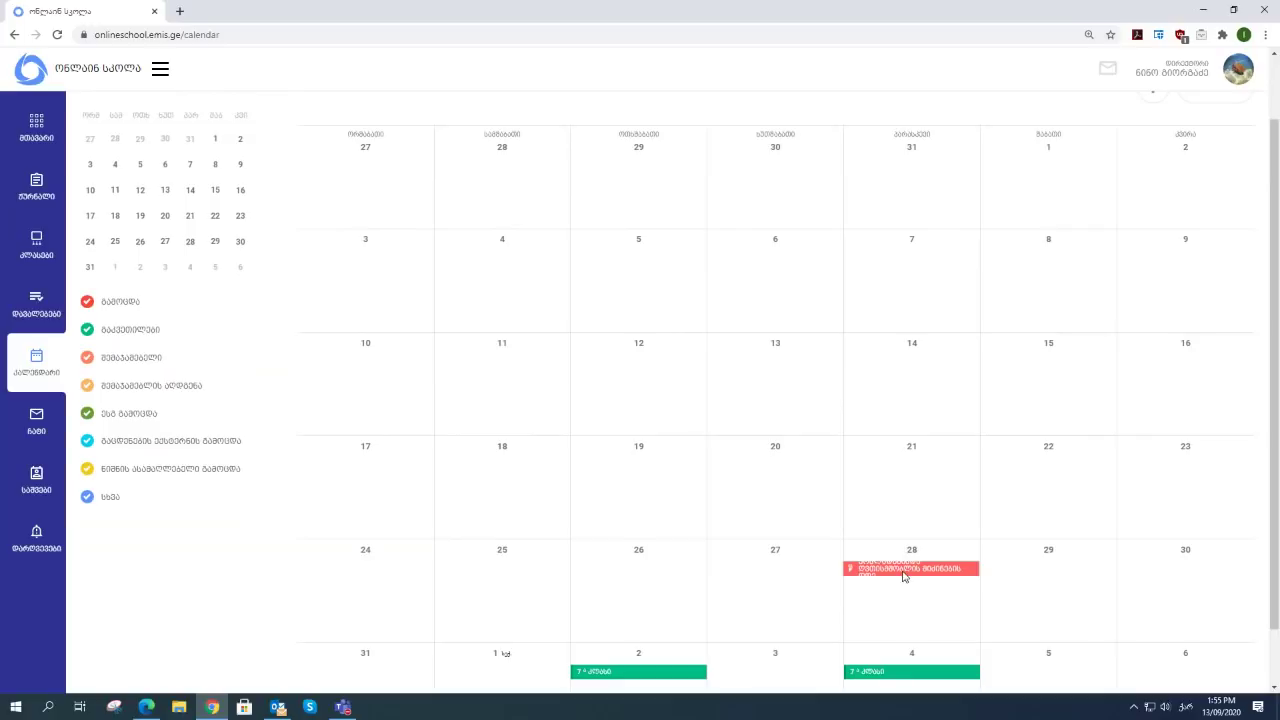
{"action": "scroll", "coordinate": [902, 573], "scroll_direction": "up", "scroll_amount": 1}
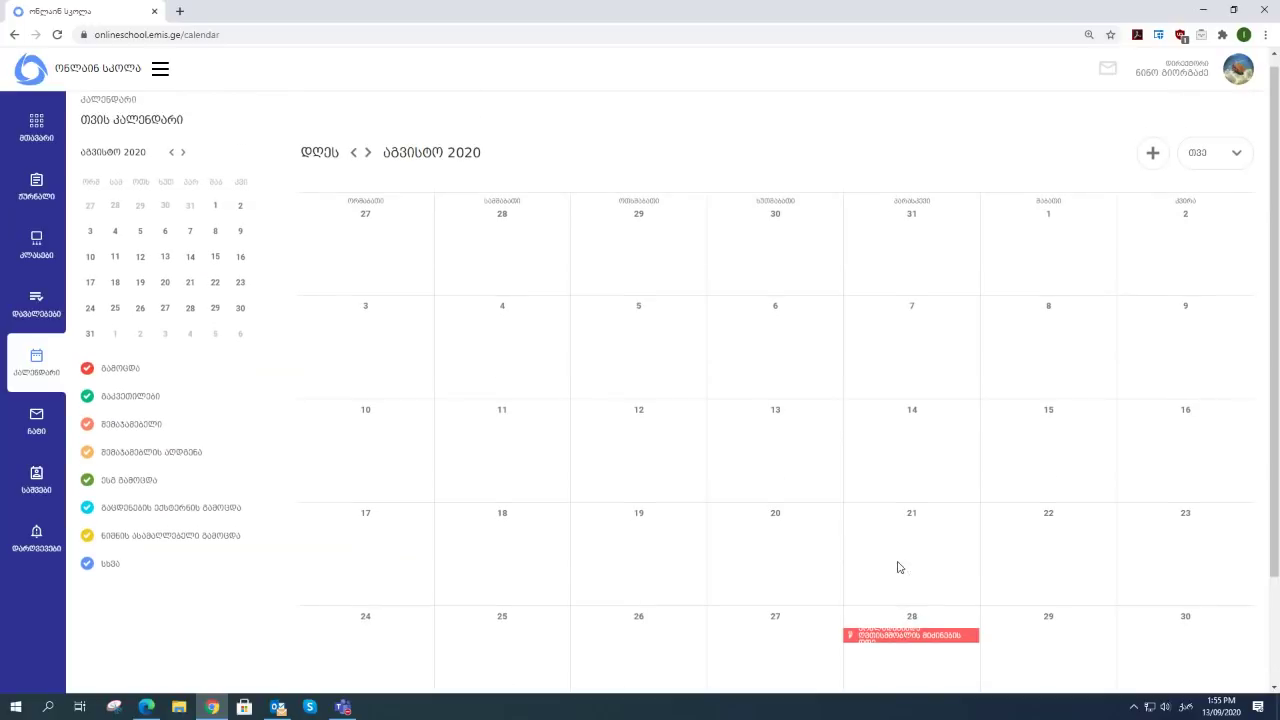
{"action": "scroll", "coordinate": [898, 568], "scroll_direction": "down", "scroll_amount": 1}
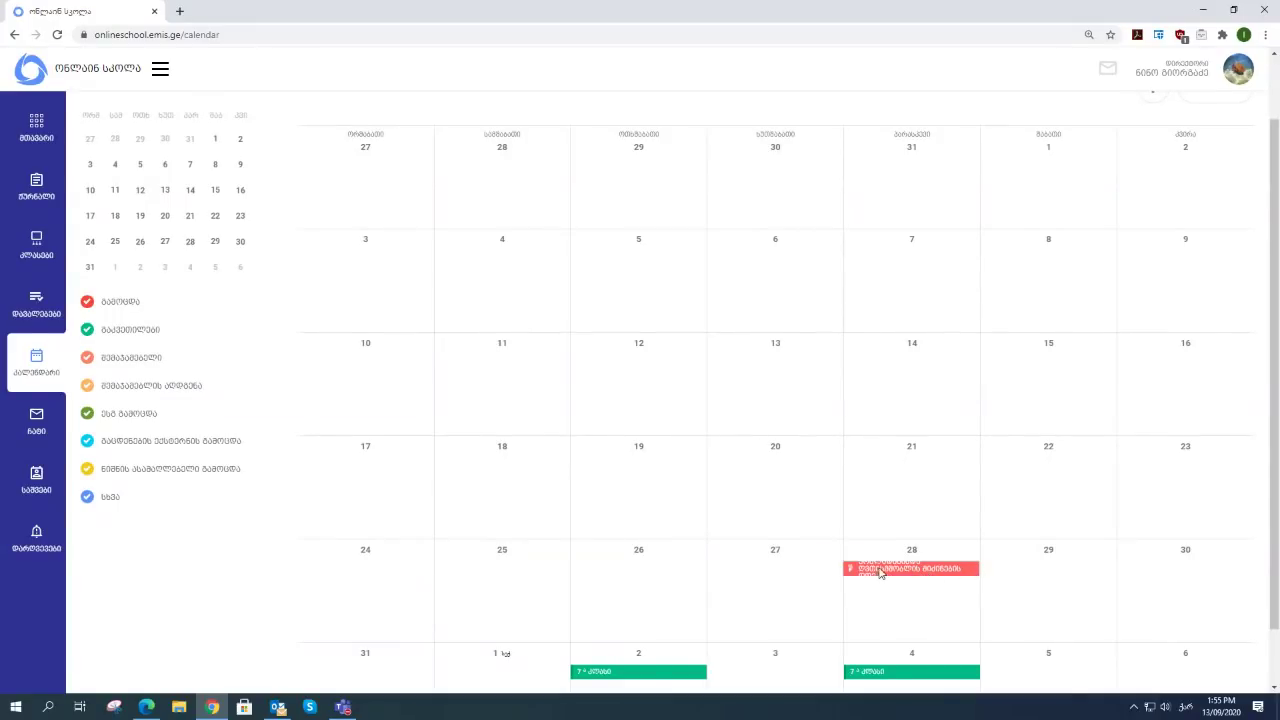
{"action": "scroll", "coordinate": [903, 568], "scroll_direction": "up", "scroll_amount": 1}
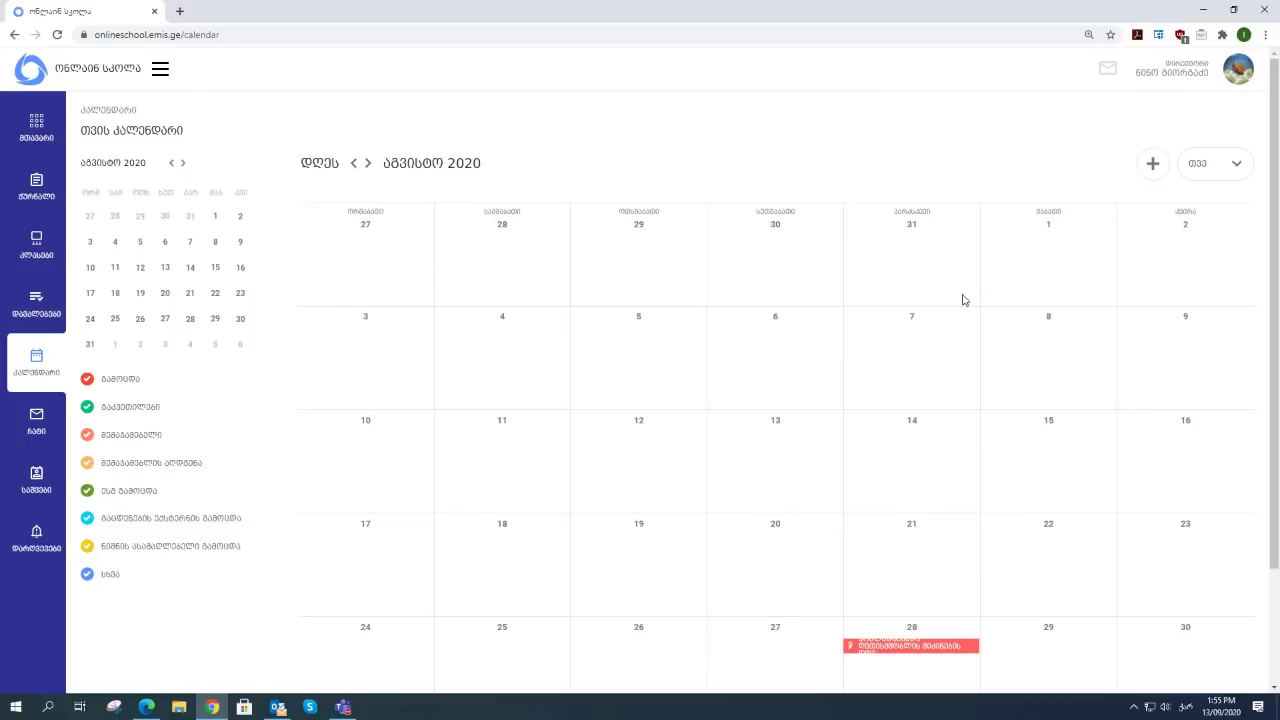
{"action": "left_click", "coordinate": [367, 163]}
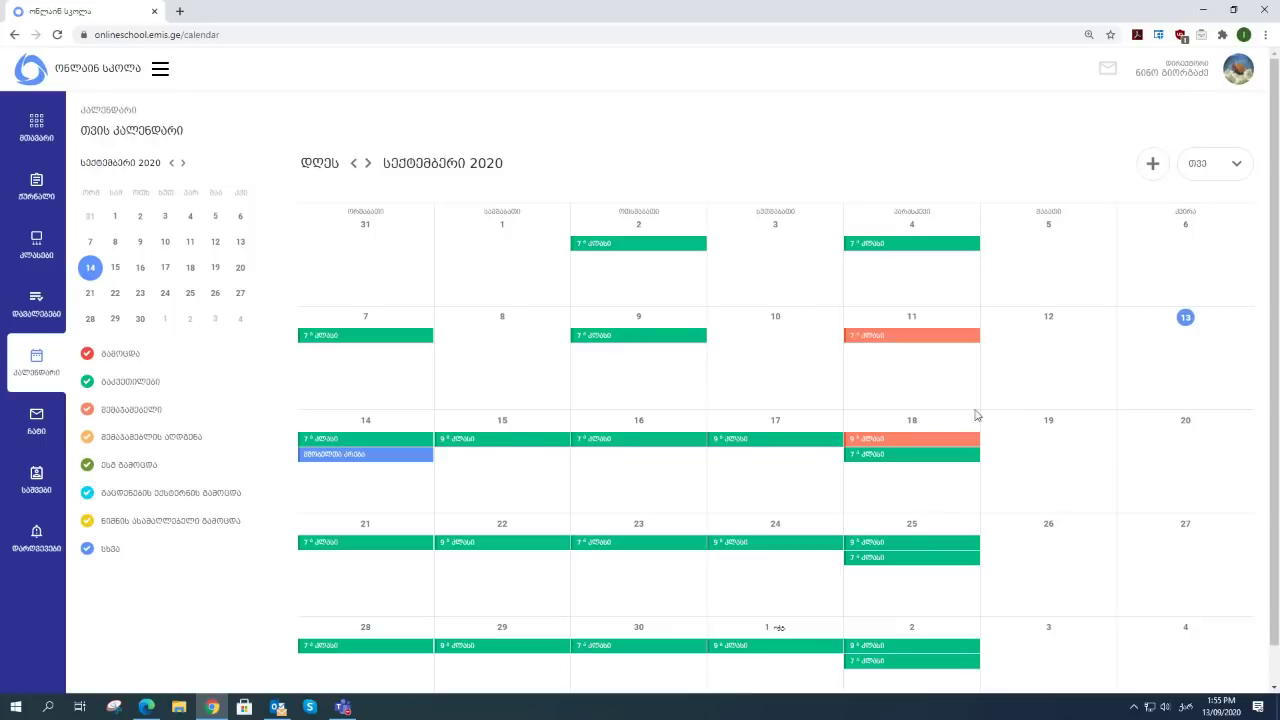
Show the day calendar for 14 September 2020, and switch back to the week view.
{"action": "left_click", "coordinate": [1238, 170]}
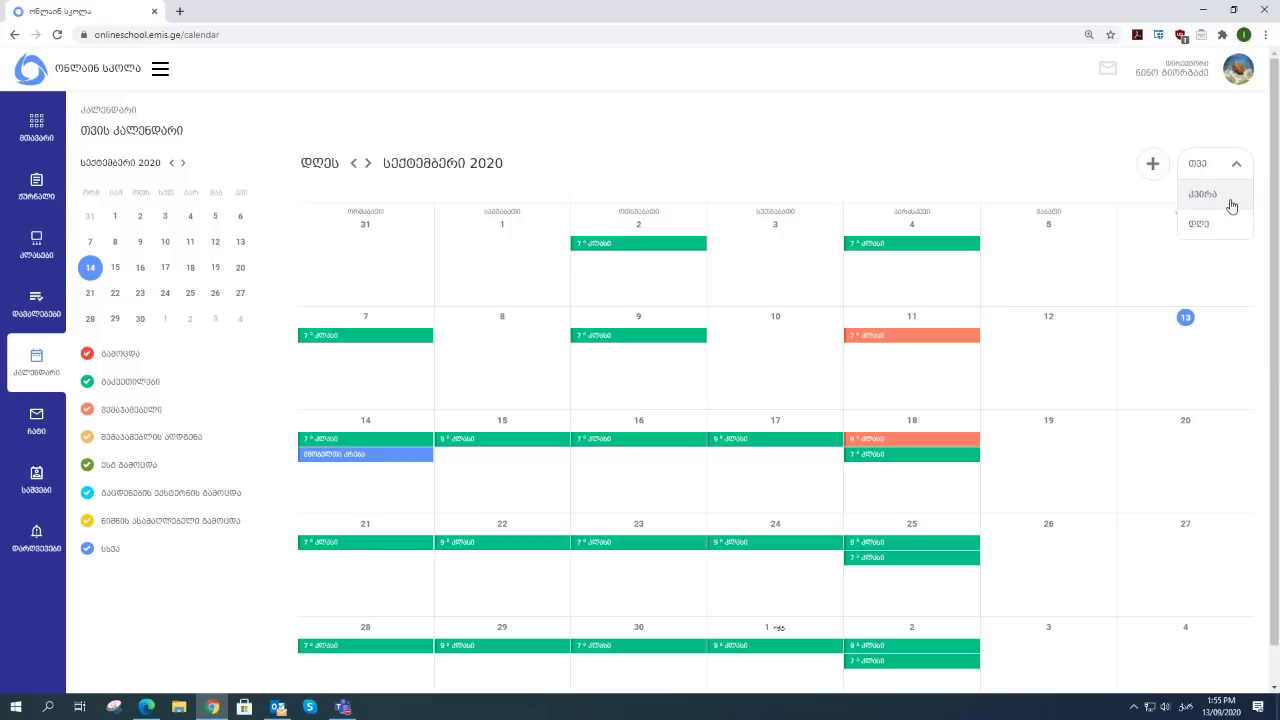
{"action": "left_click", "coordinate": [1213, 228]}
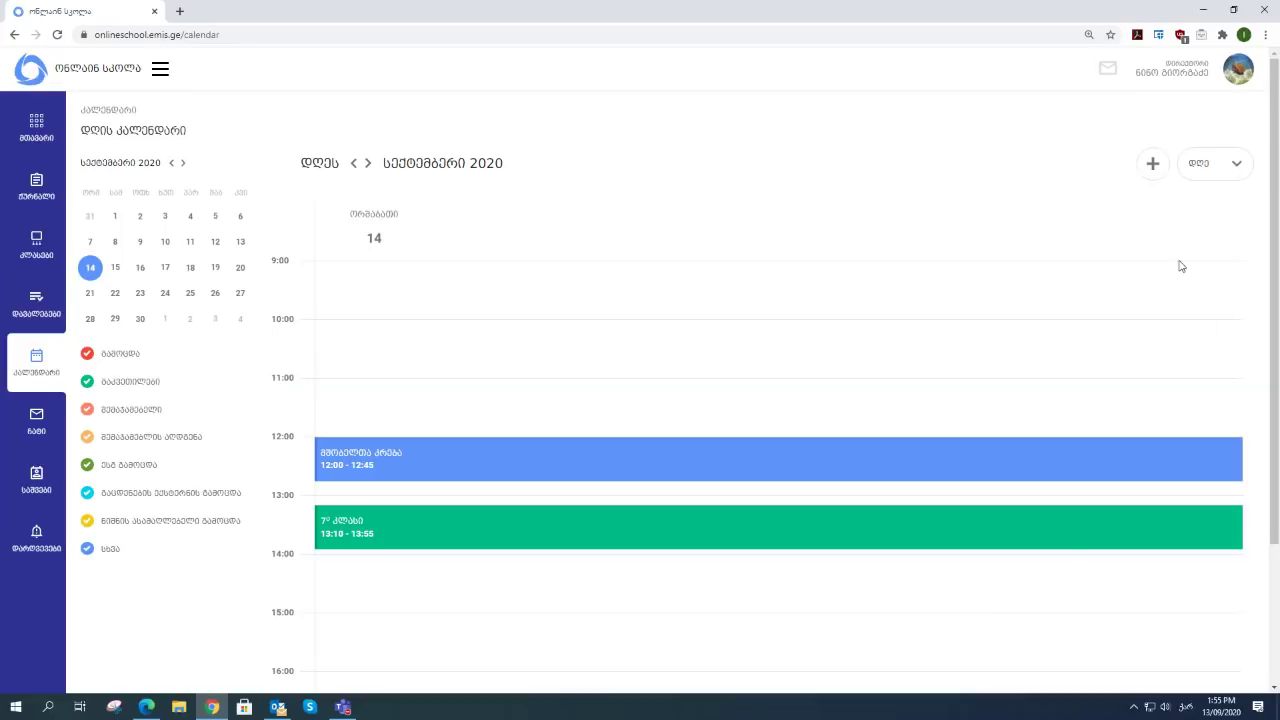
{"action": "left_click", "coordinate": [1236, 168]}
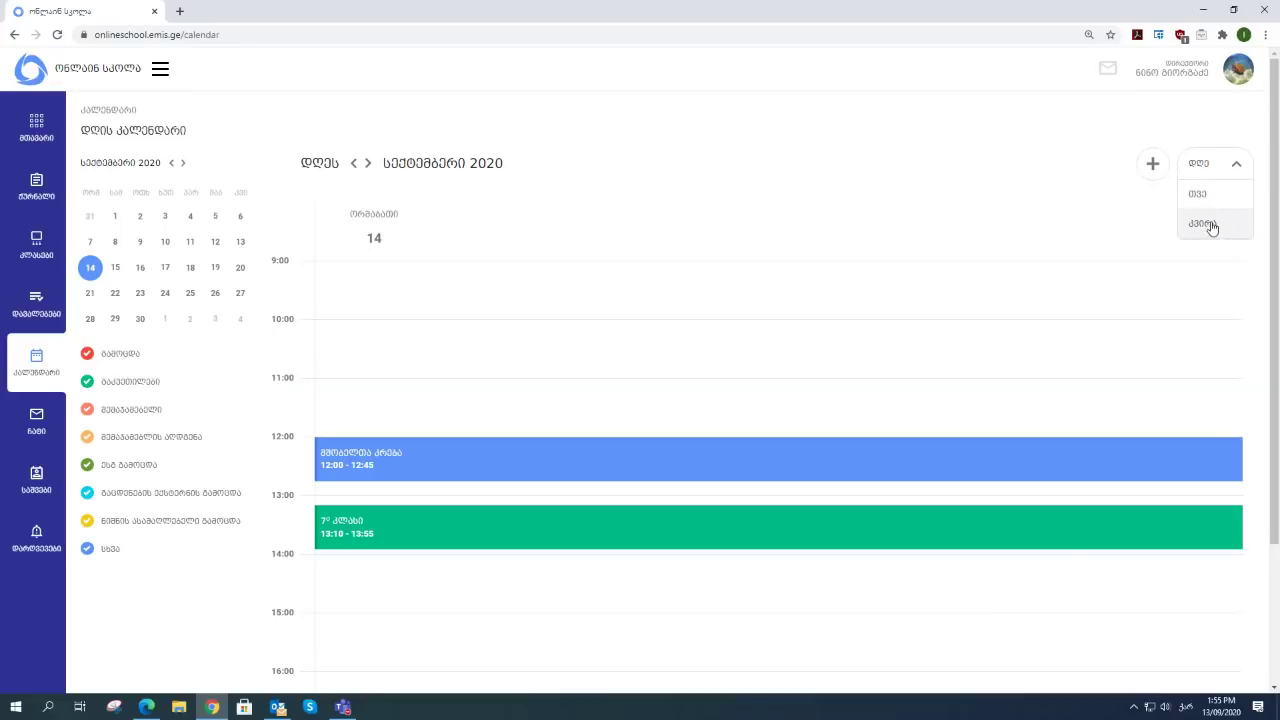
{"action": "left_click", "coordinate": [1210, 225]}
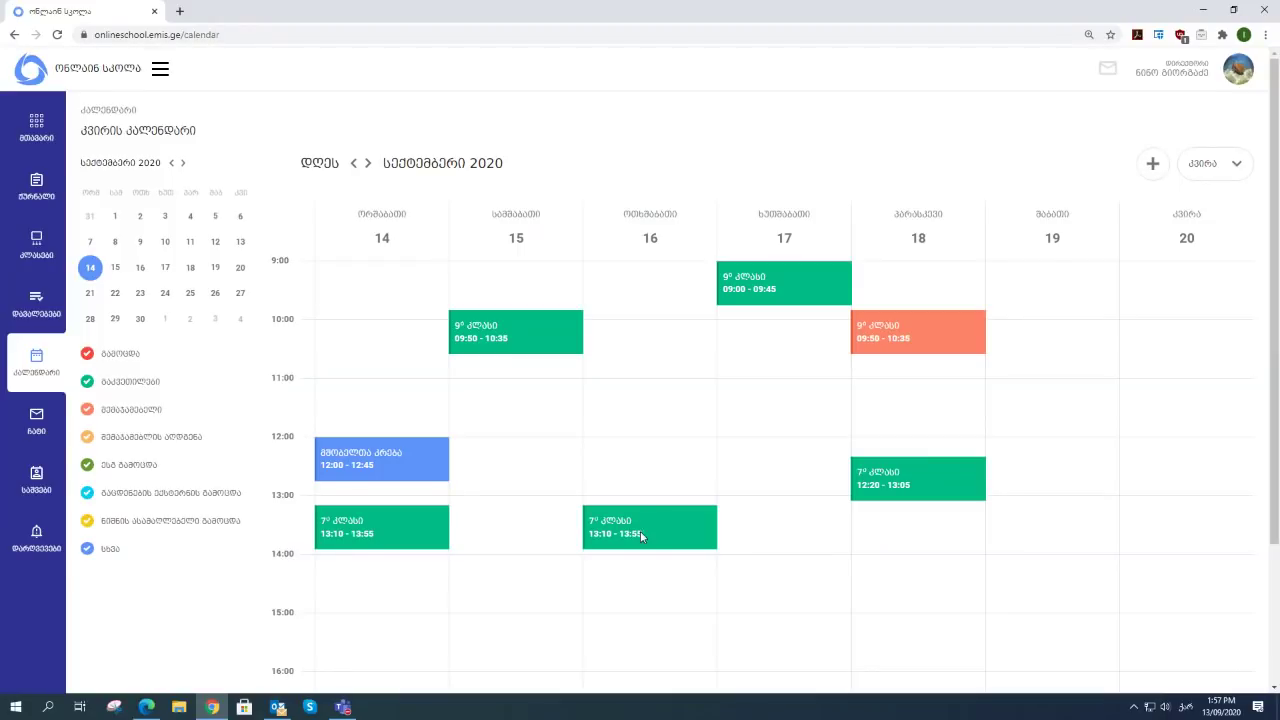
Open the details of the 7ა mathematics lesson on 16/9/2020 at 13:10 and review its participant list.
{"action": "left_click", "coordinate": [660, 535]}
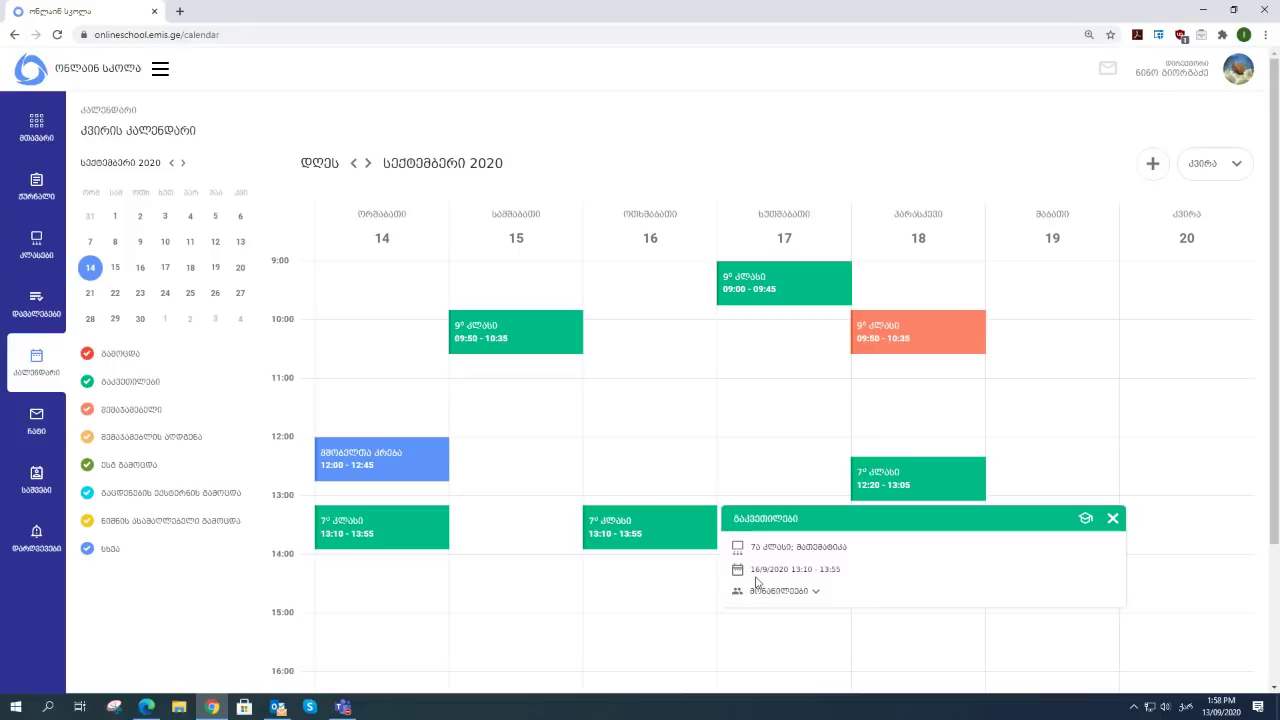
{"action": "left_click", "coordinate": [816, 596]}
{"action": "scroll", "coordinate": [978, 584], "scroll_direction": "down", "scroll_amount": 2}
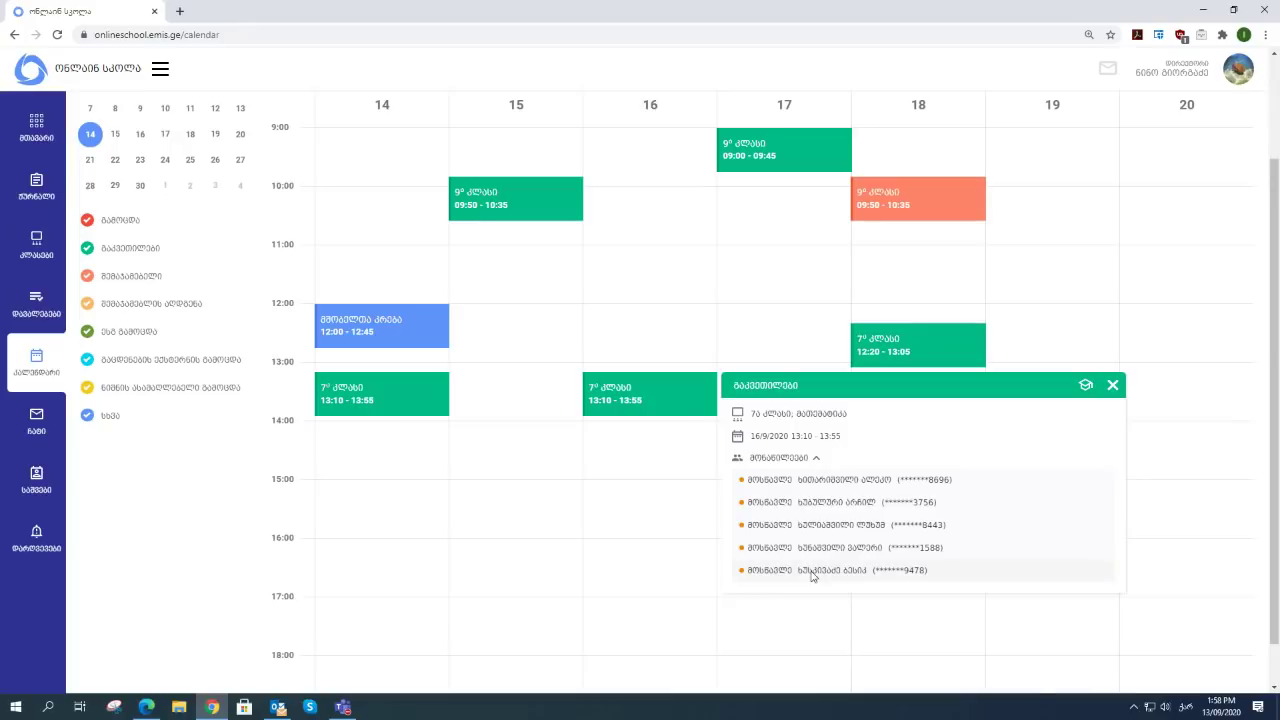
{"action": "left_click", "coordinate": [816, 460]}
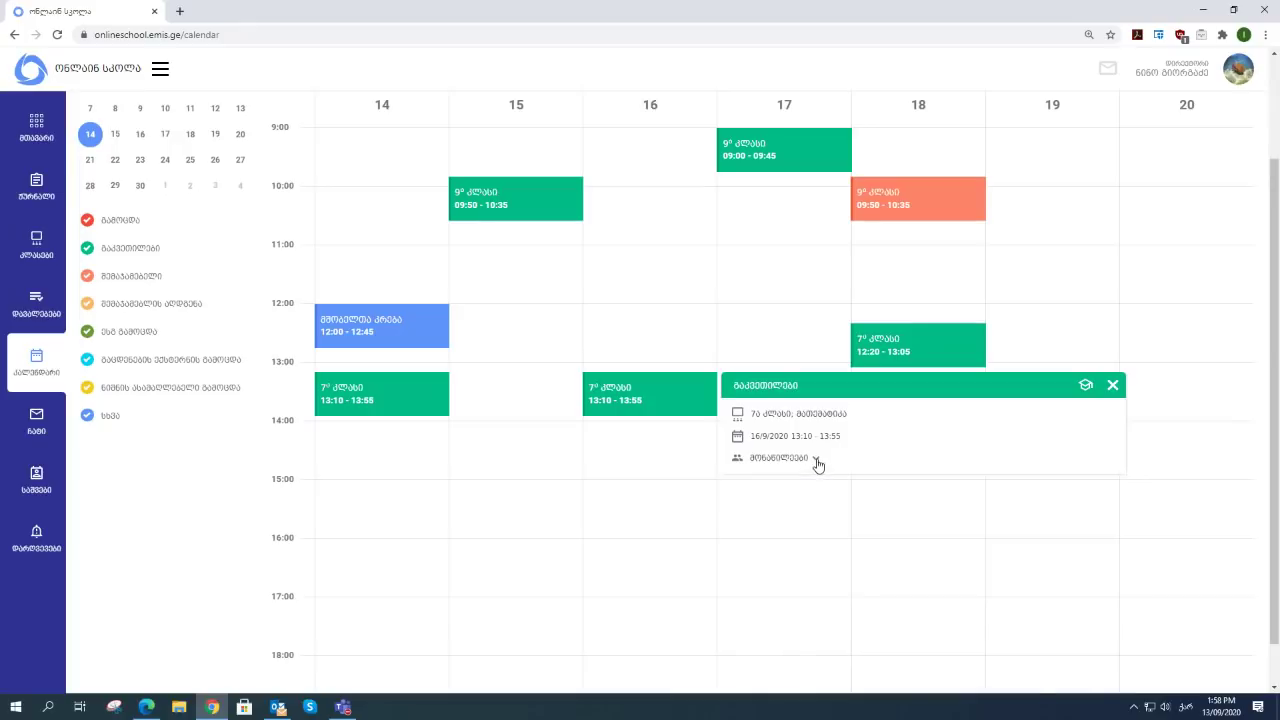
Mark the 7ა mathematics lesson on 16/9/2020 at 13:10 as a summative lesson (შემაჯამებელი) and confirm.
{"action": "left_click", "coordinate": [1085, 388]}
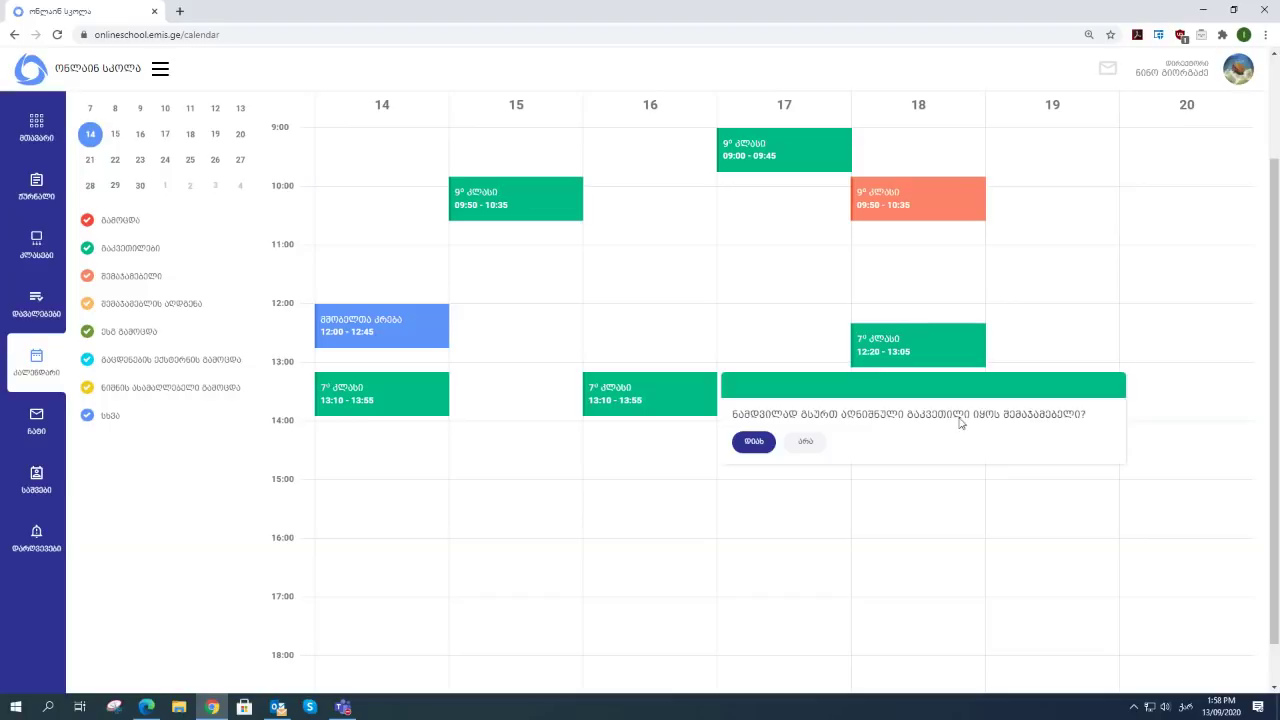
{"action": "left_click", "coordinate": [753, 443]}
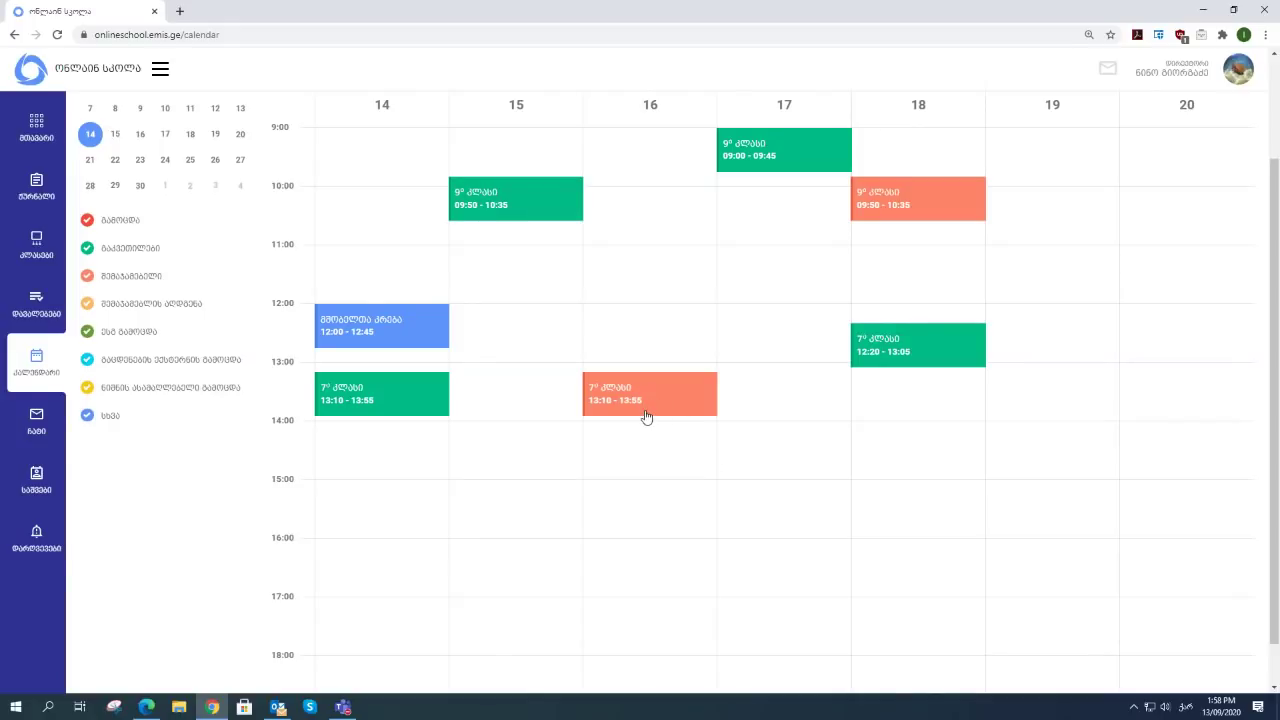
{"action": "scroll", "coordinate": [655, 450], "scroll_direction": "up", "scroll_amount": 1}
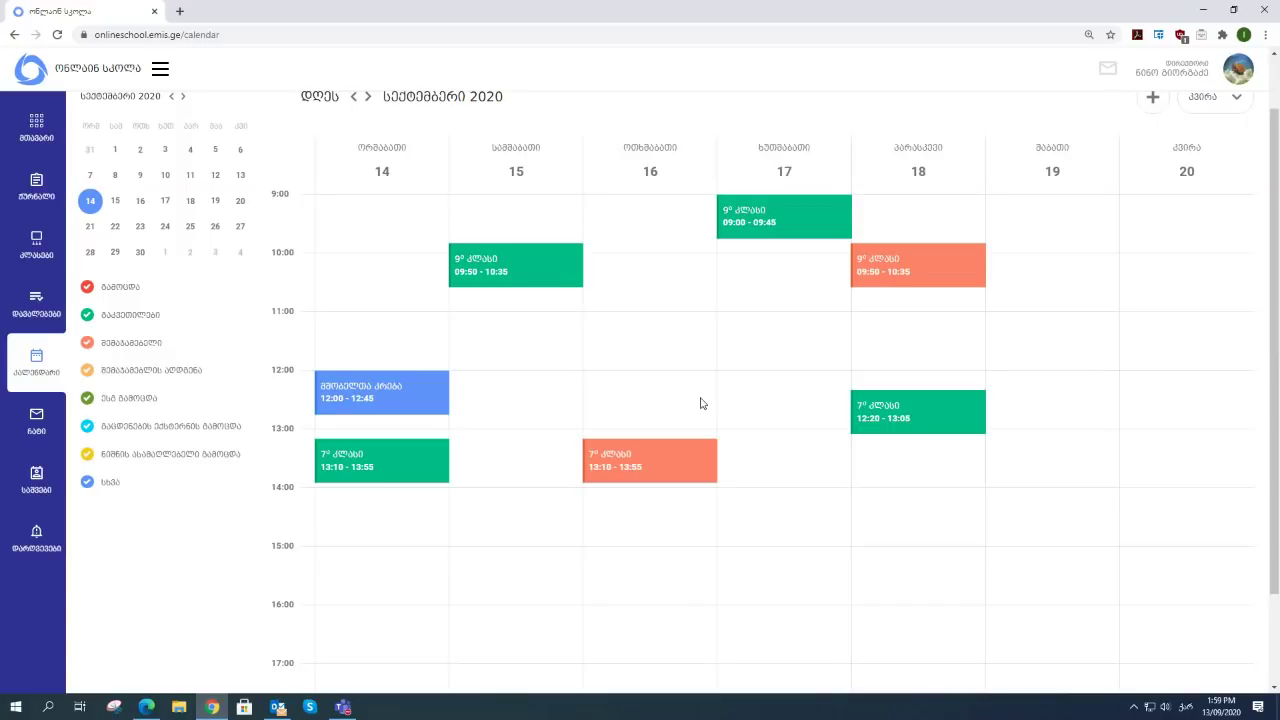
Remove the summative marking from the 7ა mathematics lesson on 16/9/2020 at 13:10 and confirm the removal.
{"action": "left_click", "coordinate": [650, 459]}
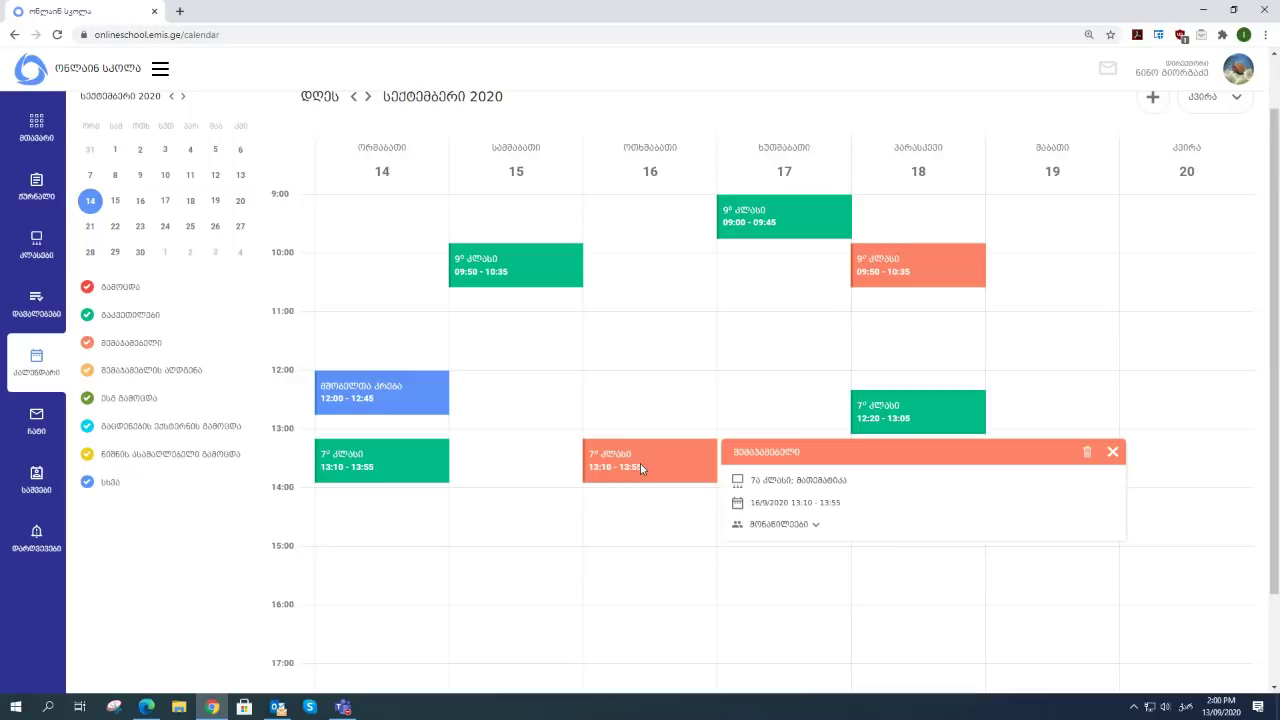
{"action": "left_click", "coordinate": [1088, 456]}
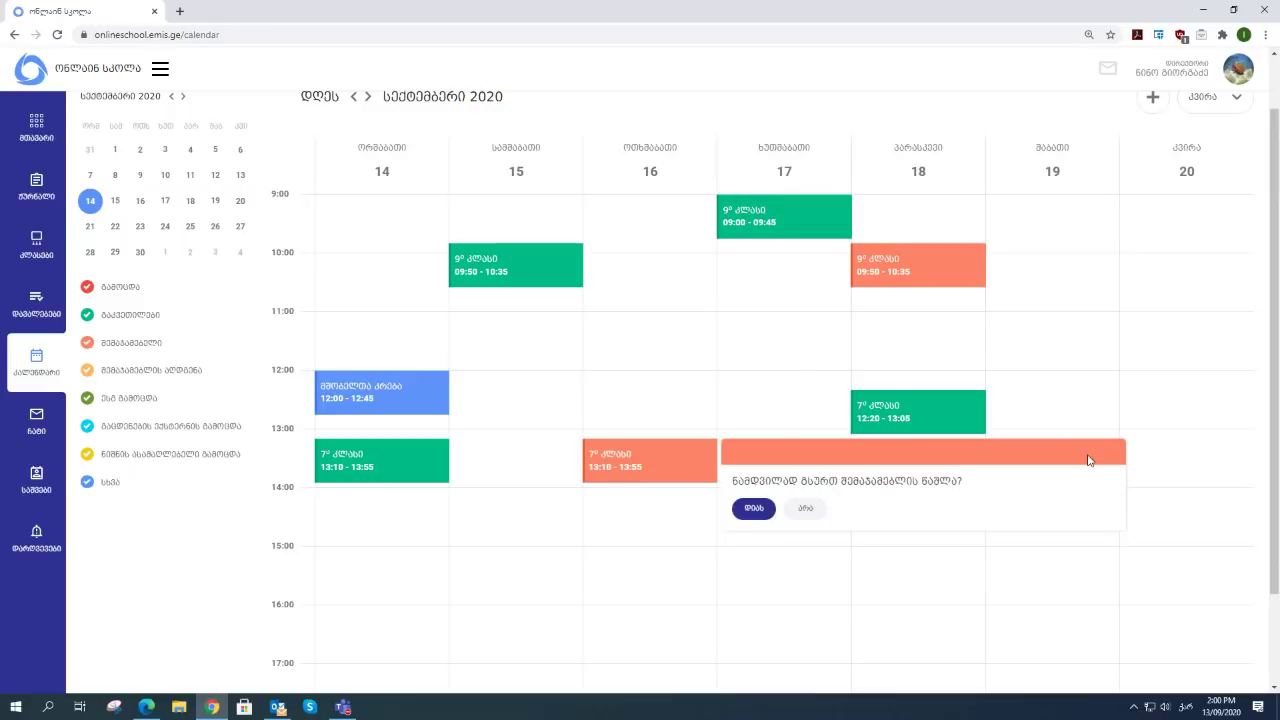
{"action": "left_click", "coordinate": [753, 509]}
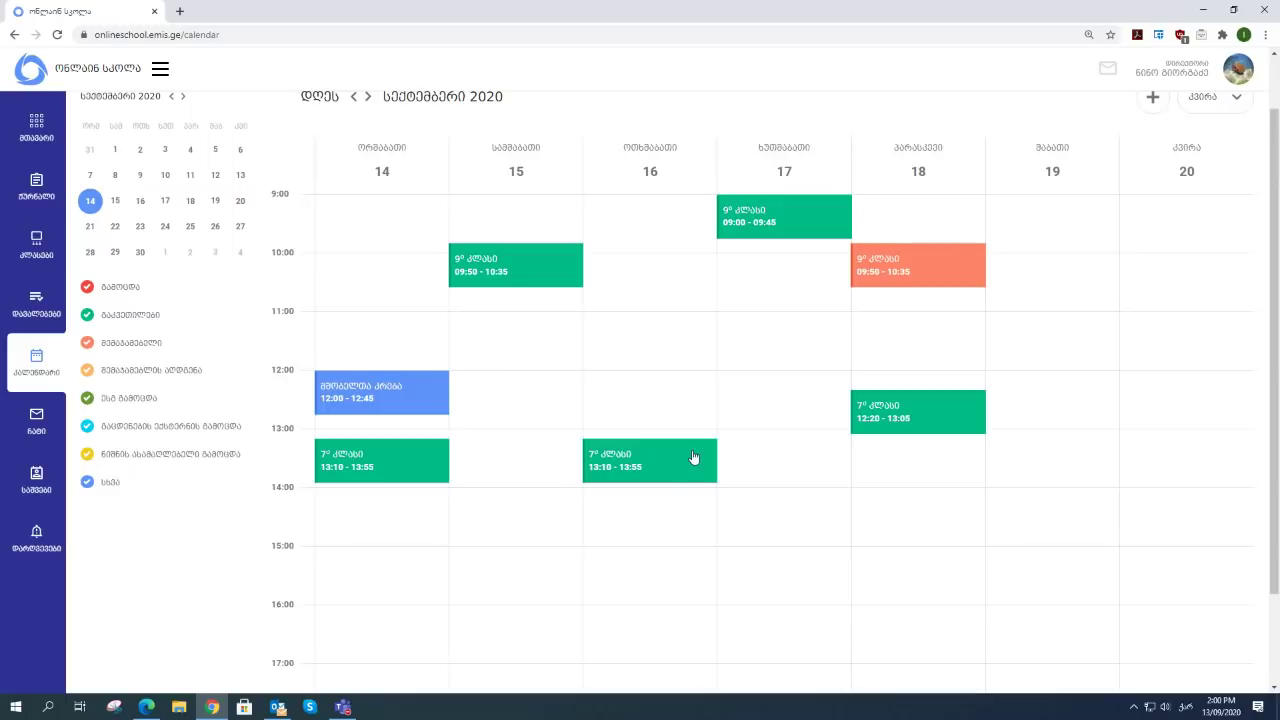
Hide the regular lessons (გაკვეთილები) in the week calendar and show them again.
{"action": "scroll", "coordinate": [847, 503], "scroll_direction": "up", "scroll_amount": 1}
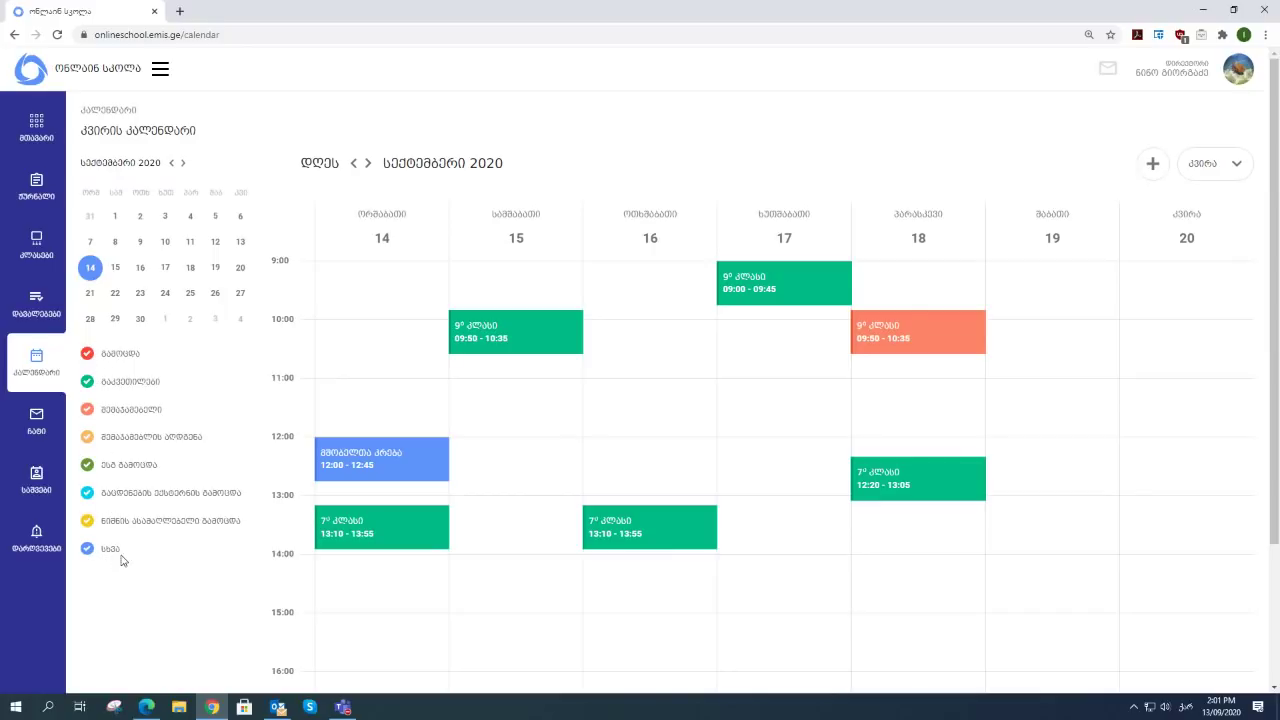
{"action": "left_click", "coordinate": [87, 389]}
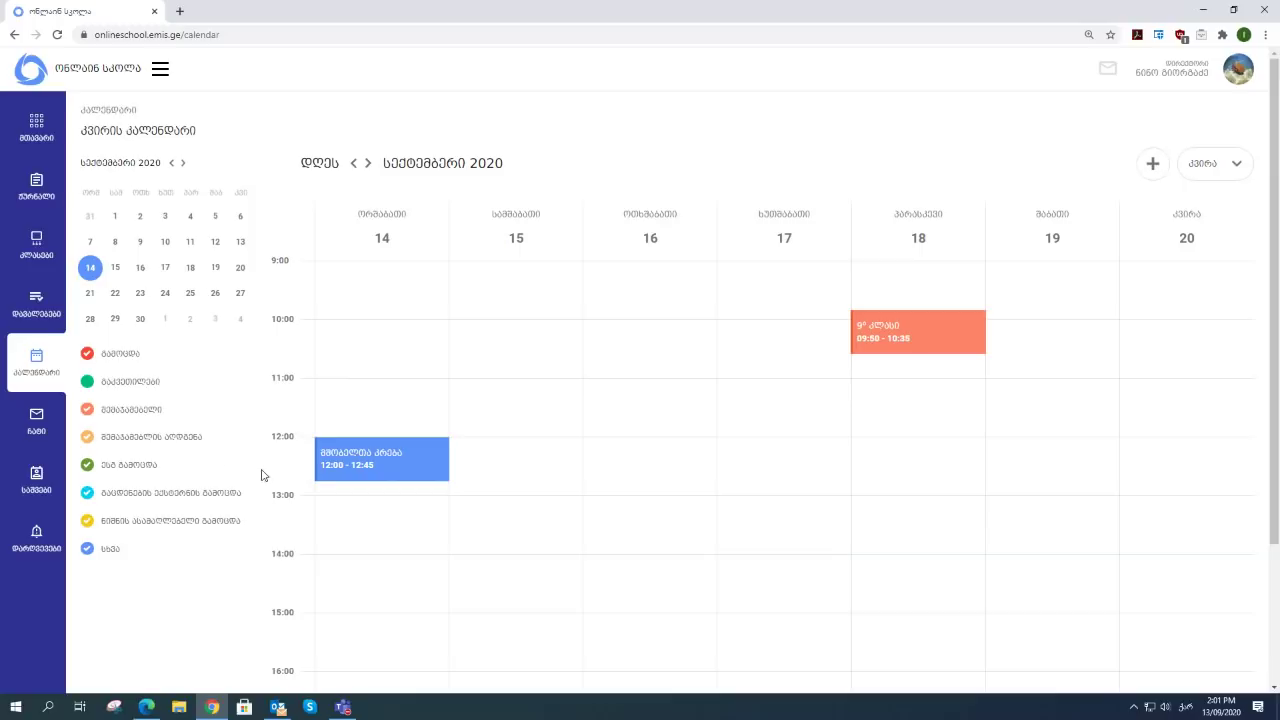
{"action": "left_click", "coordinate": [87, 384]}
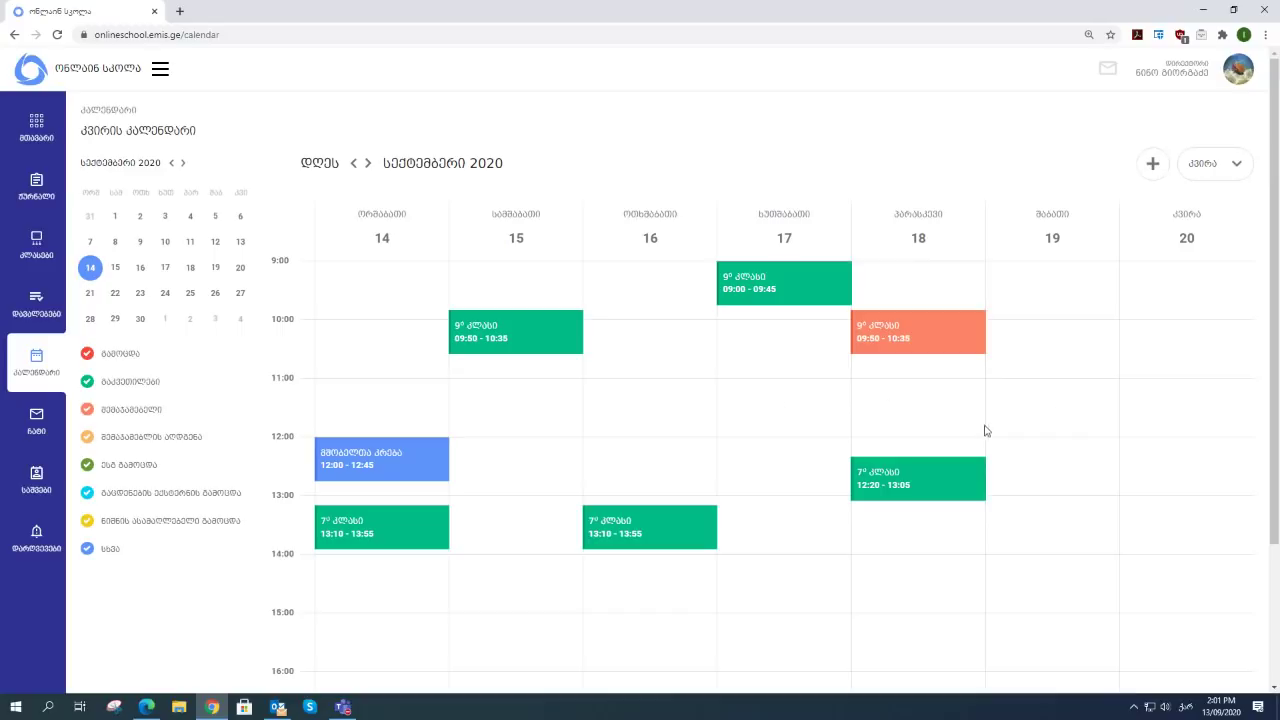
Start a new summative restoration event (შემაჯამებლის აღდგენა) and set its date to 18/09/2020.
{"action": "left_click", "coordinate": [1153, 166]}
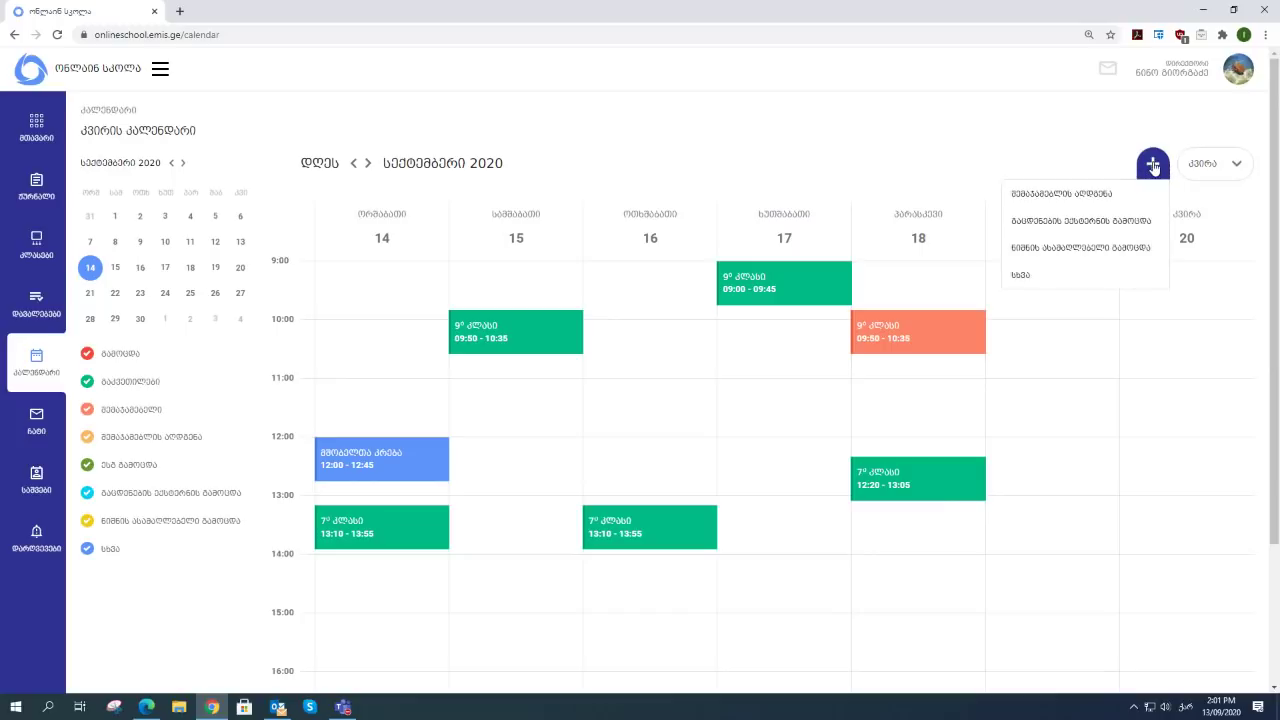
{"action": "left_click", "coordinate": [1075, 198]}
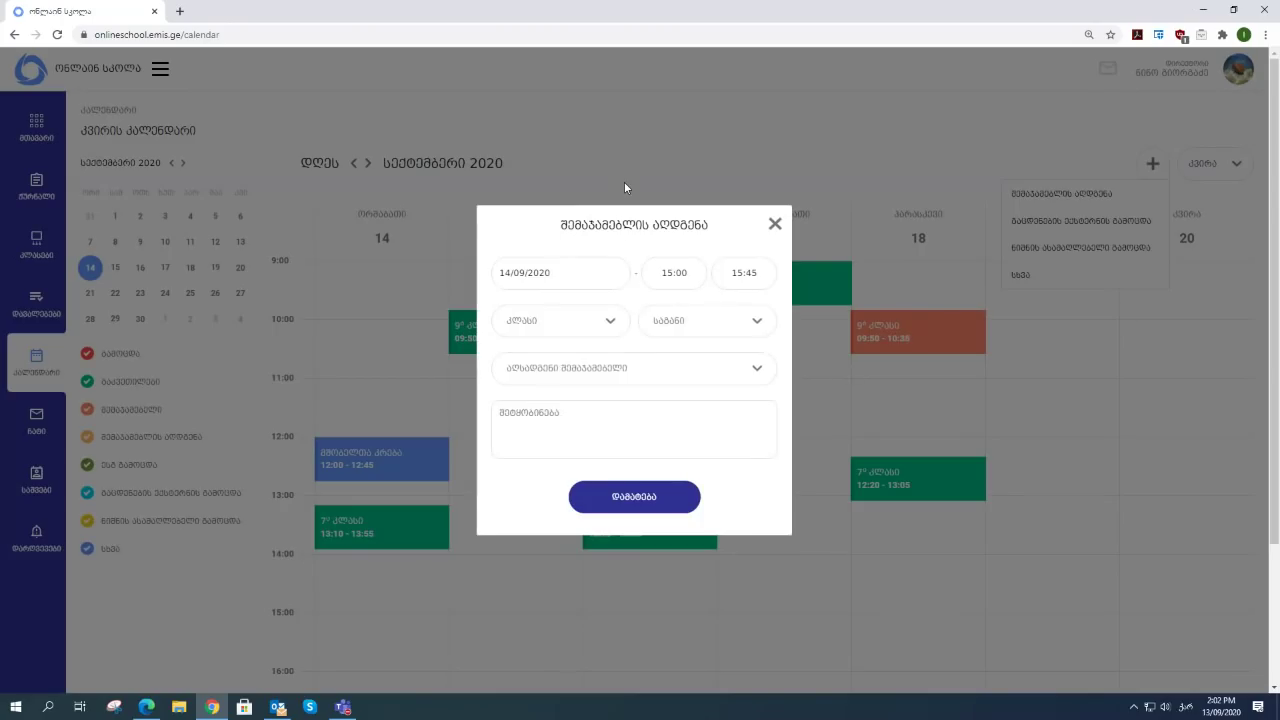
{"action": "left_click", "coordinate": [571, 280]}
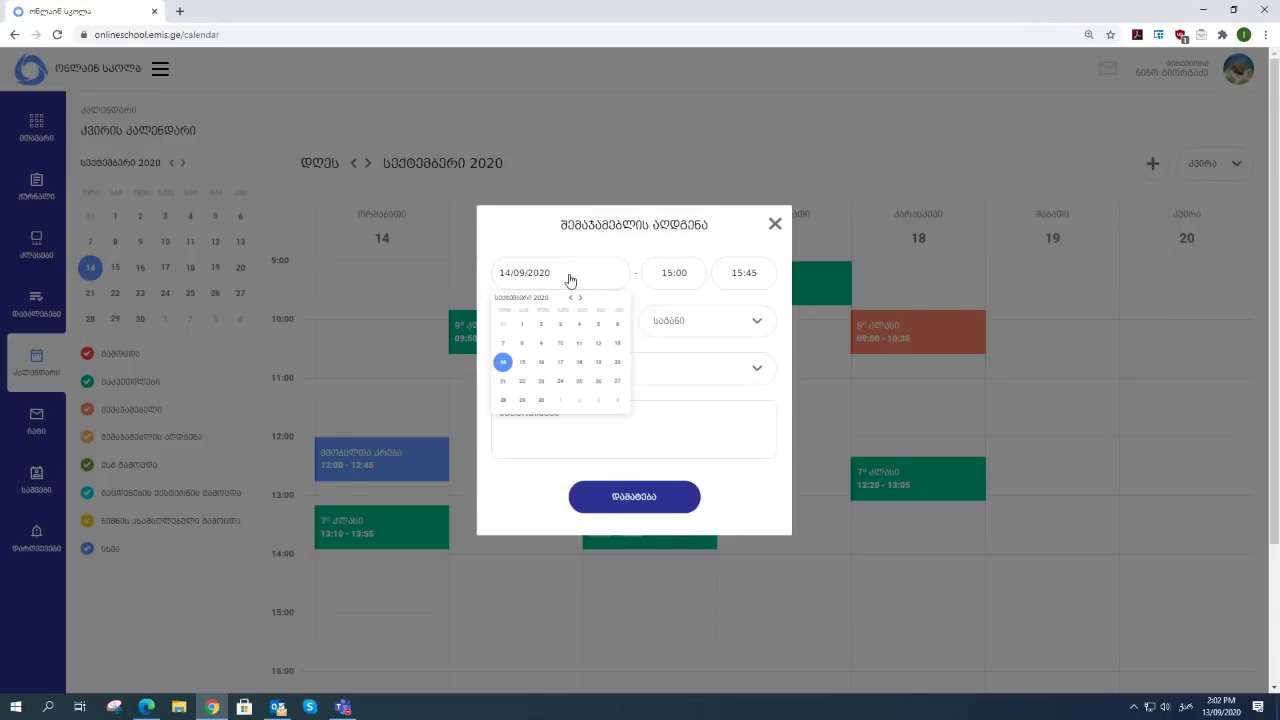
{"action": "left_click", "coordinate": [580, 366]}
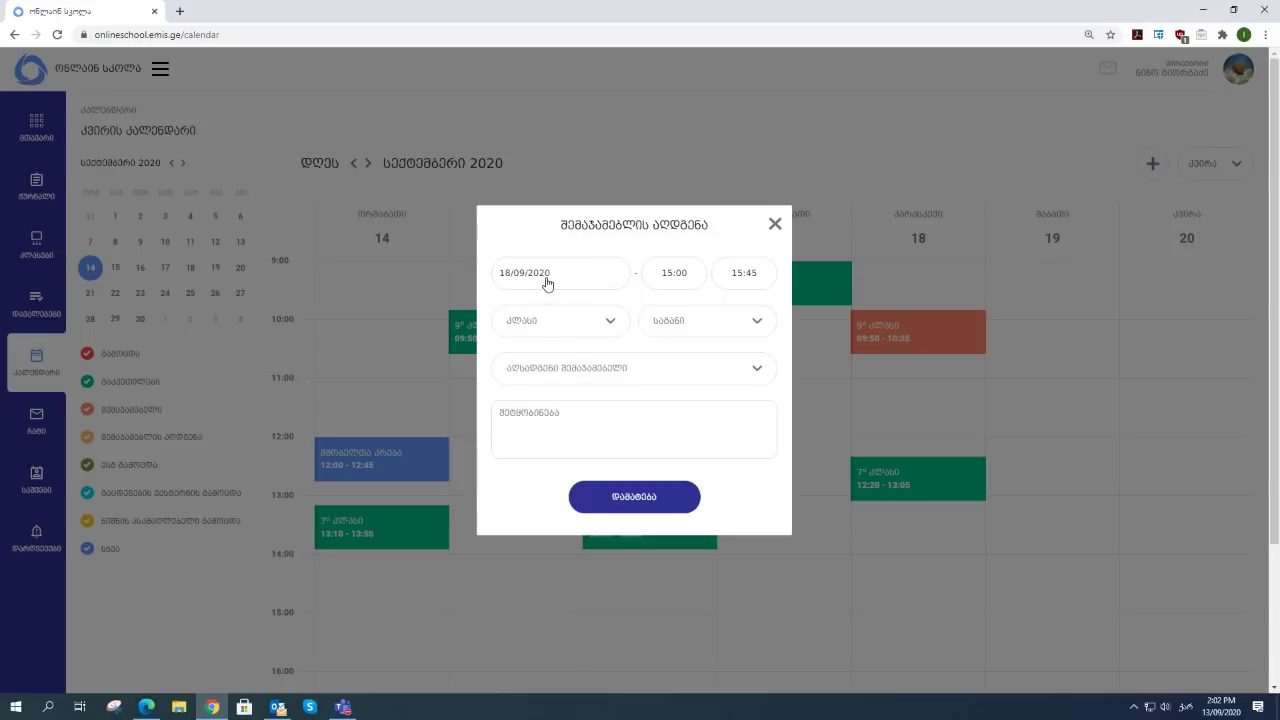
Choose class 7ა, subject მათემატიკა and the 11/09/2020 12:20 - 13:05 summative as the one to restore.
{"action": "left_click", "coordinate": [610, 326]}
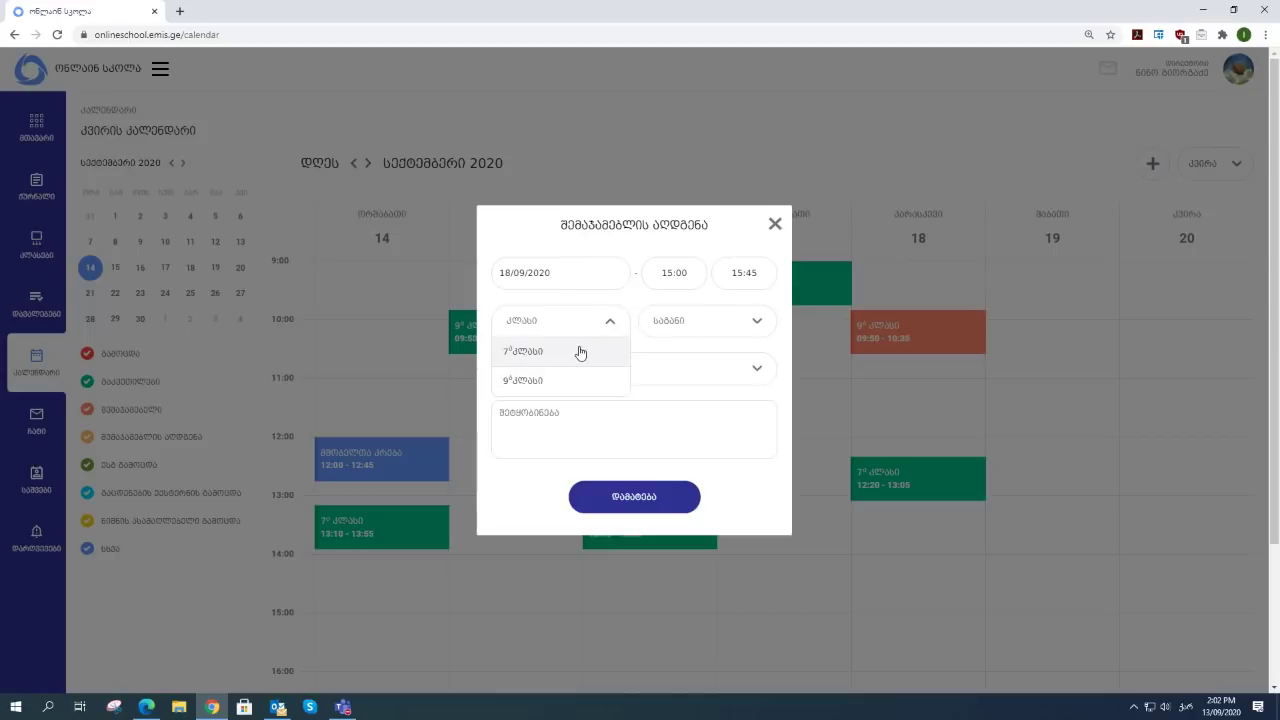
{"action": "left_click", "coordinate": [537, 358]}
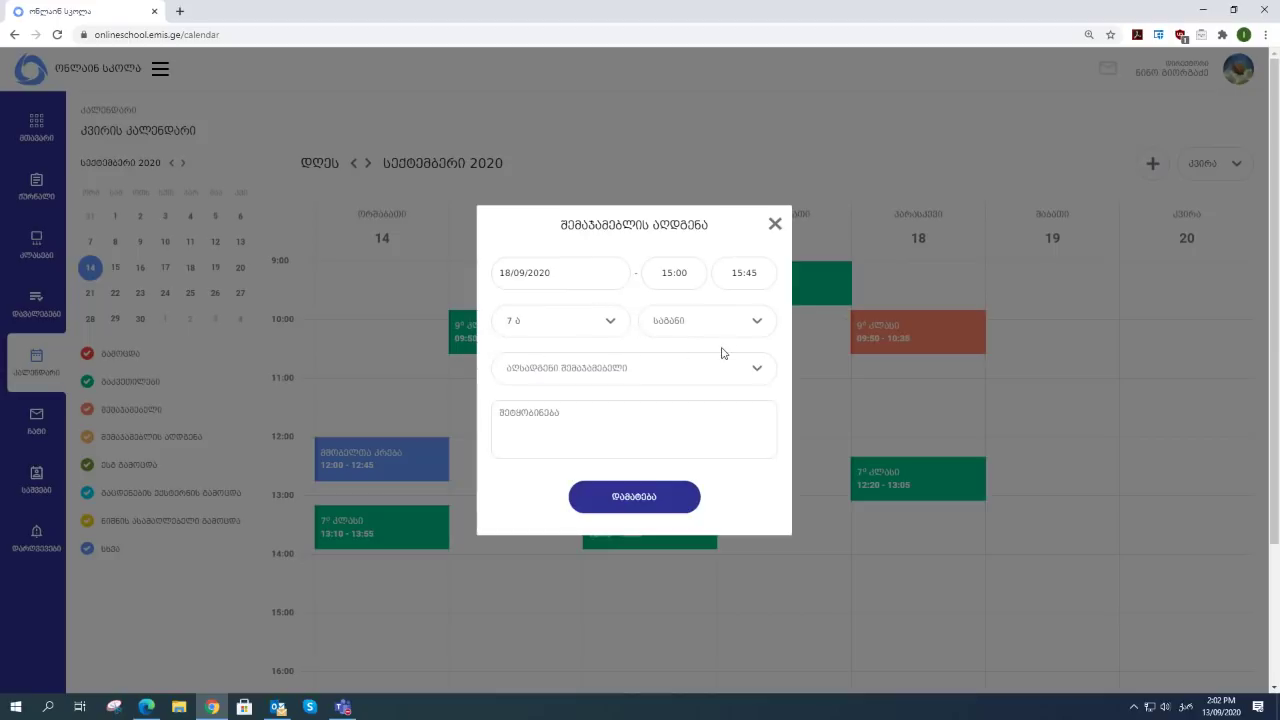
{"action": "left_click", "coordinate": [758, 320]}
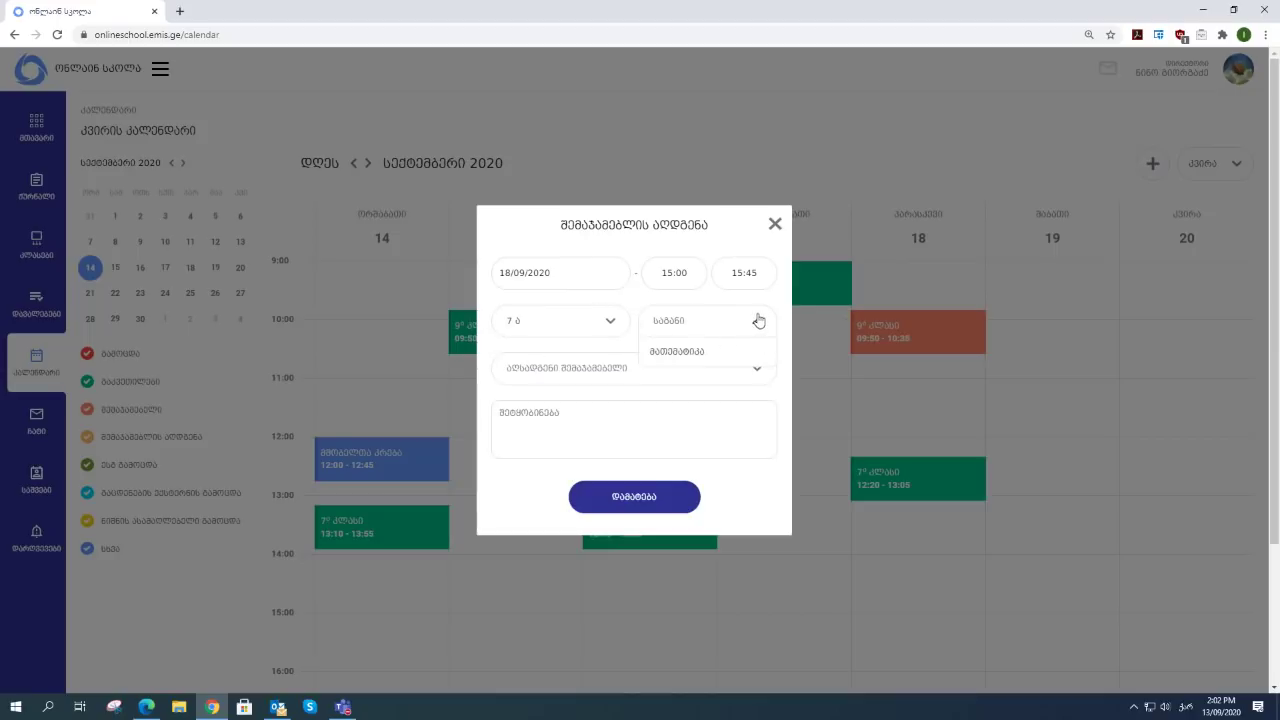
{"action": "left_click", "coordinate": [682, 355]}
{"action": "left_click", "coordinate": [755, 376]}
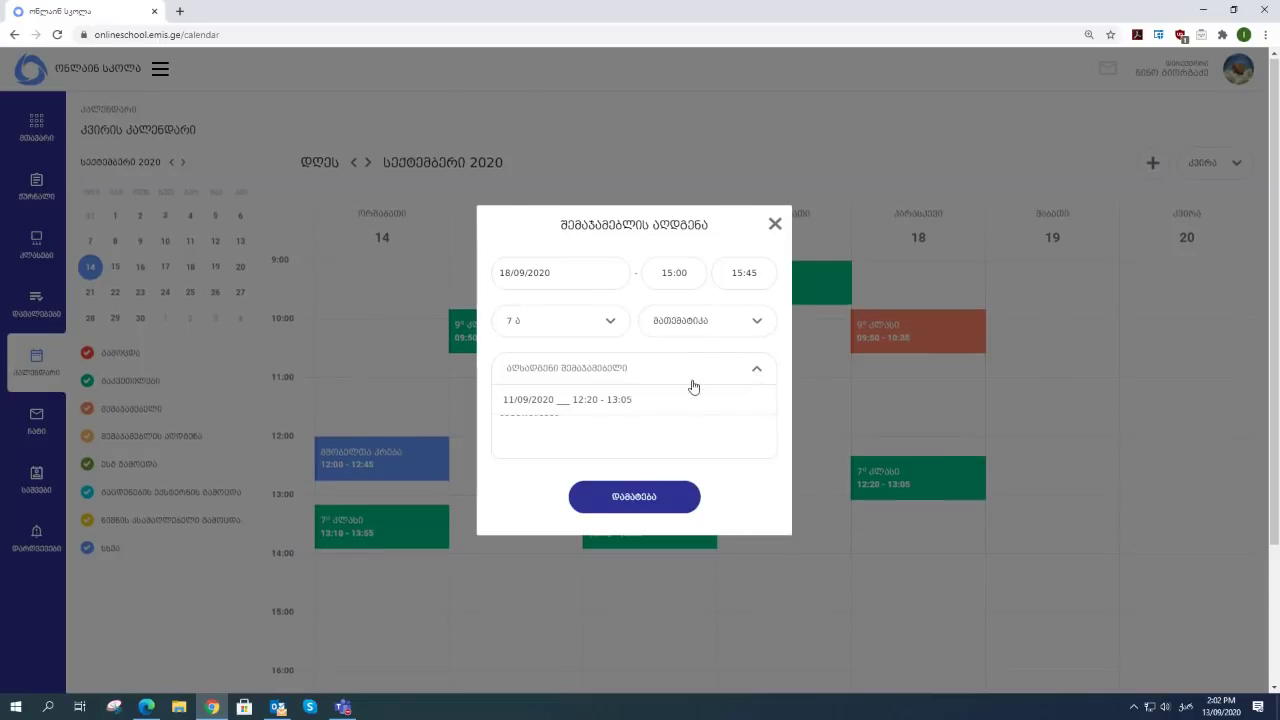
{"action": "scroll", "coordinate": [650, 405], "scroll_direction": "down", "scroll_amount": 1}
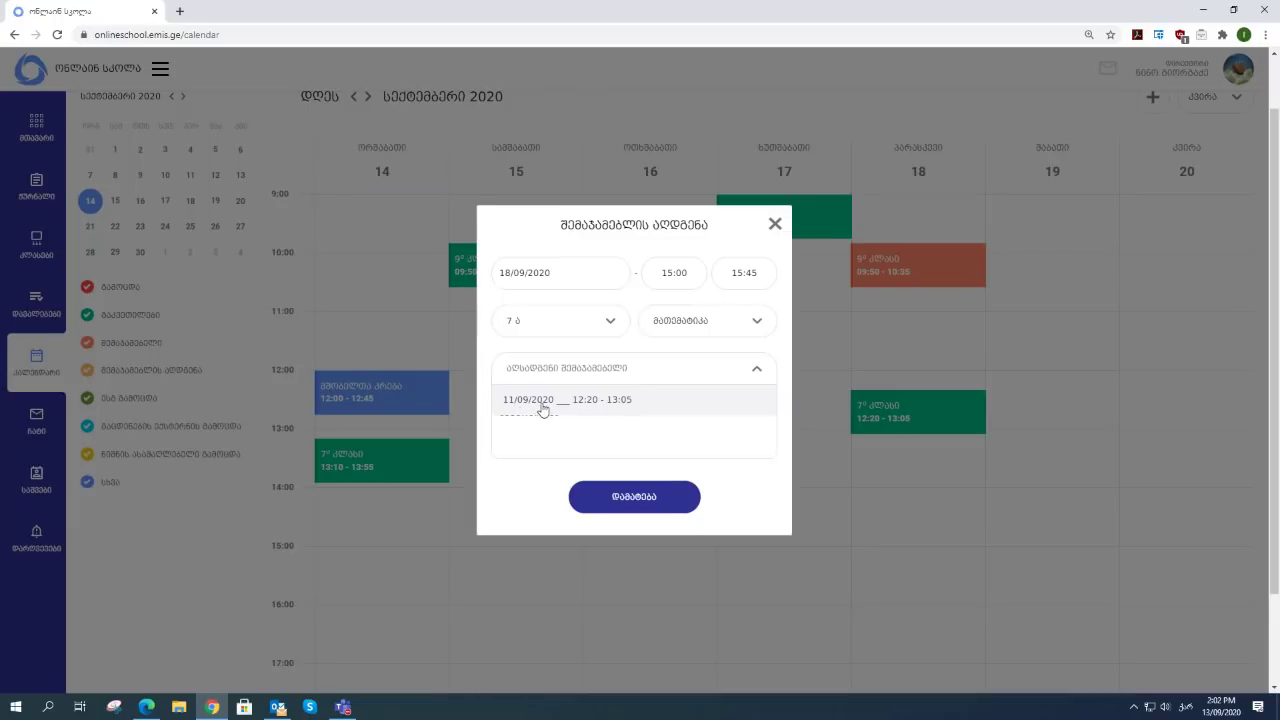
{"action": "left_click", "coordinate": [543, 401]}
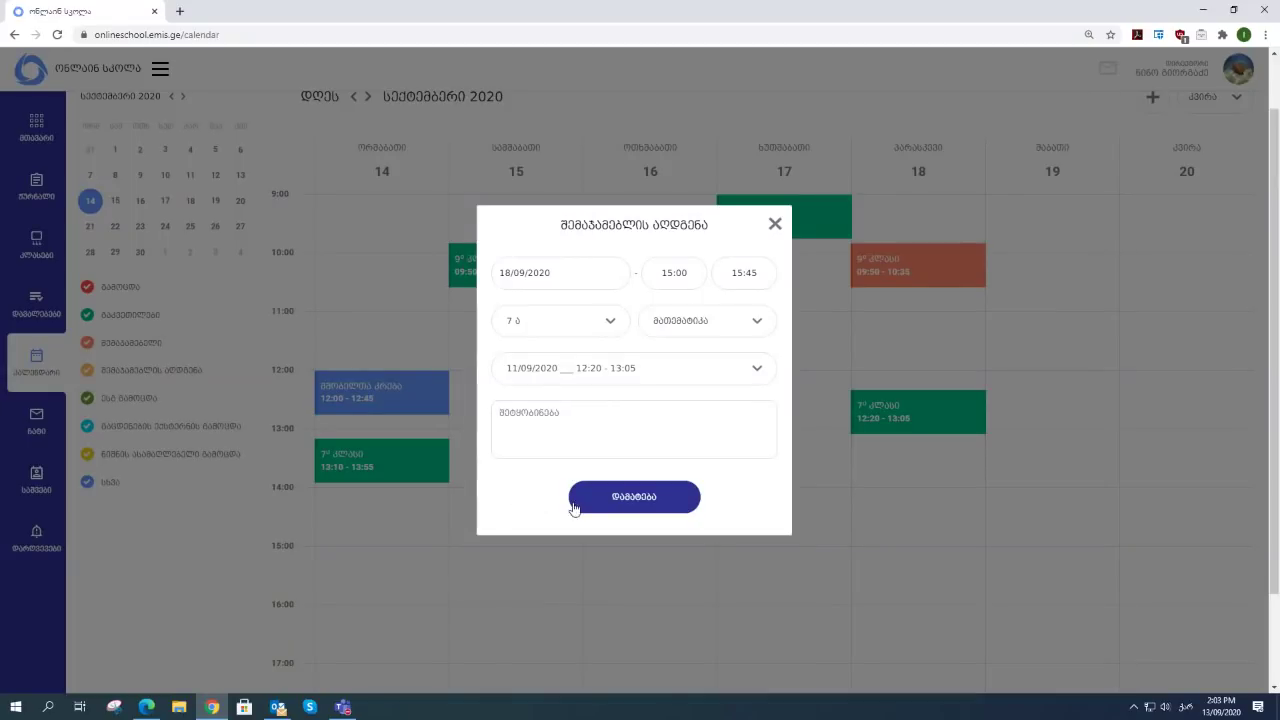
Enter "ასდასდასდ" as the message, add the summative restoration event and close its form.
{"action": "left_click", "coordinate": [617, 506]}
{"action": "left_click", "coordinate": [534, 417]}
{"action": "type", "text": "ასდასდასდ"}
{"action": "left_click", "coordinate": [624, 498]}
{"action": "left_click", "coordinate": [775, 225]}
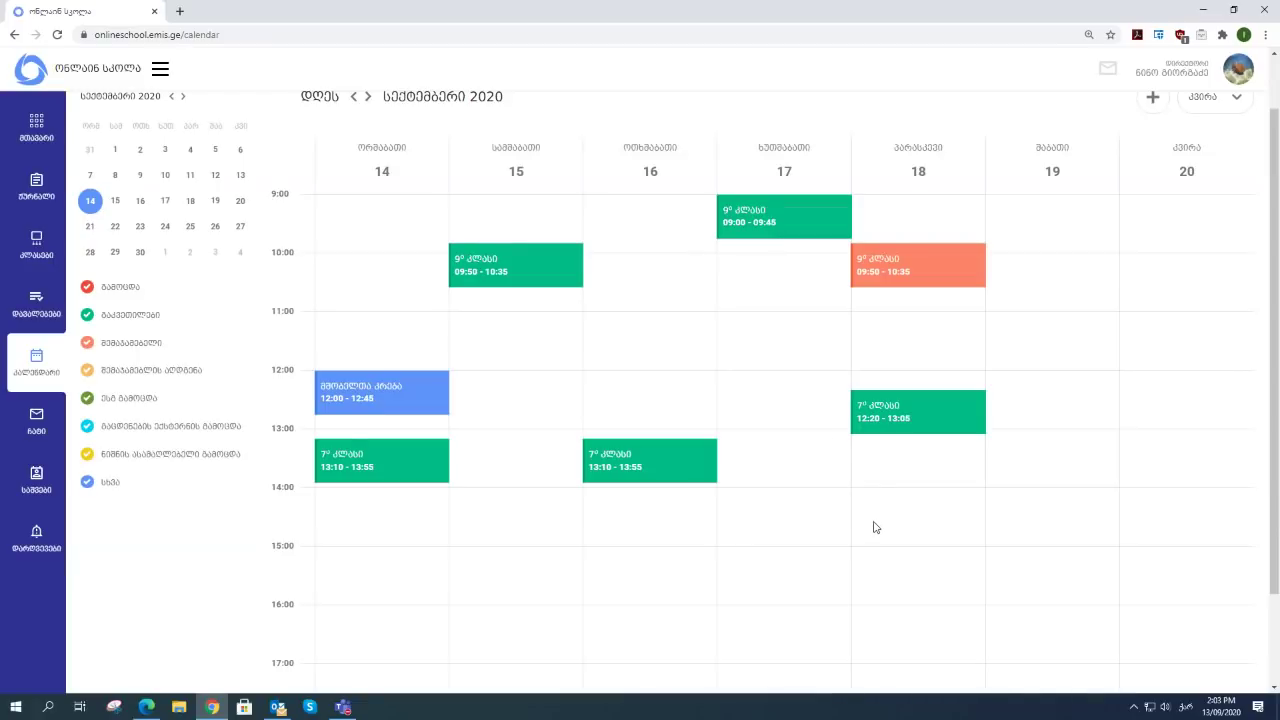
Start a new calendar activity of type სხვა and title it ექსკურსია.
{"action": "scroll", "coordinate": [872, 540], "scroll_direction": "up", "scroll_amount": 1}
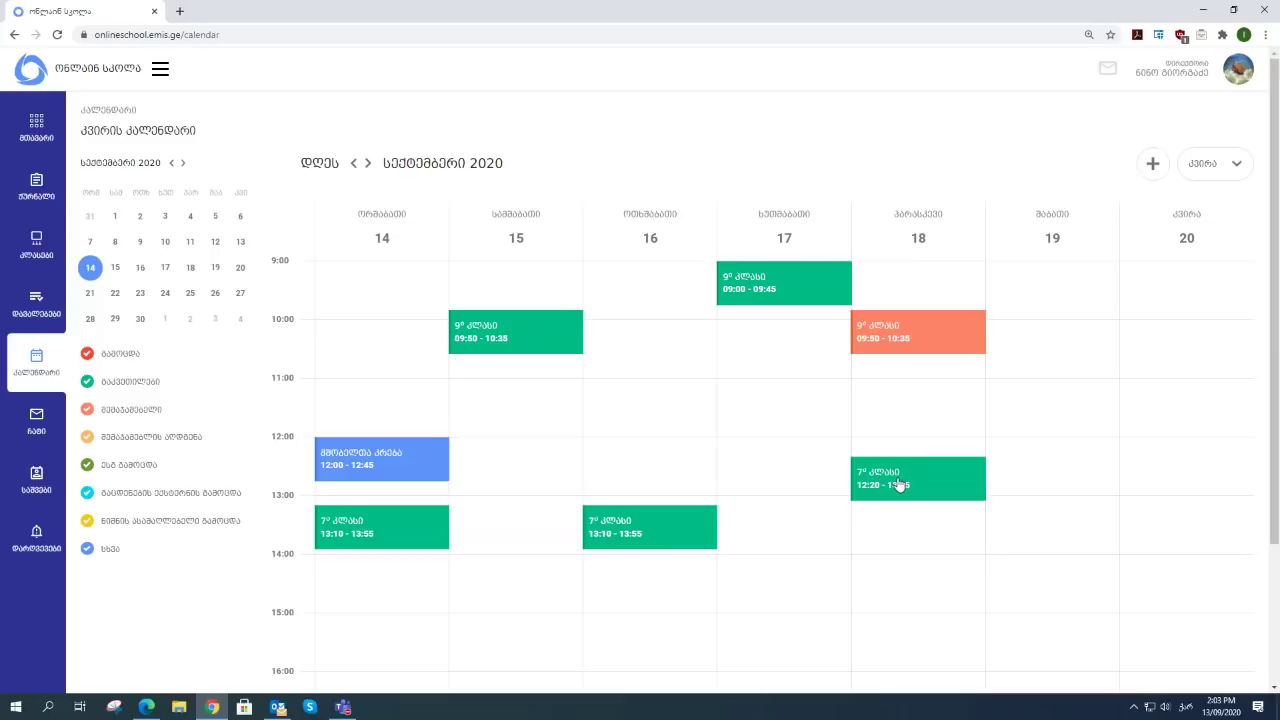
{"action": "scroll", "coordinate": [895, 492], "scroll_direction": "down", "scroll_amount": 1}
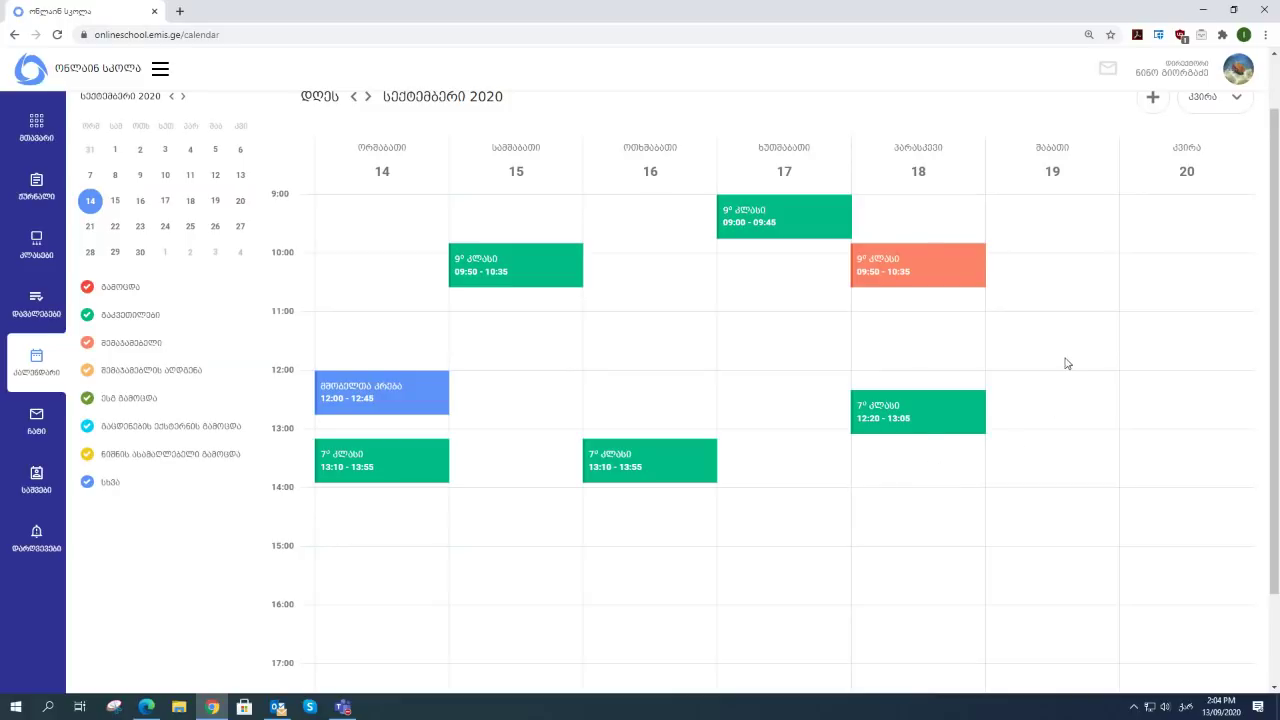
{"action": "scroll", "coordinate": [1074, 371], "scroll_direction": "up", "scroll_amount": 1}
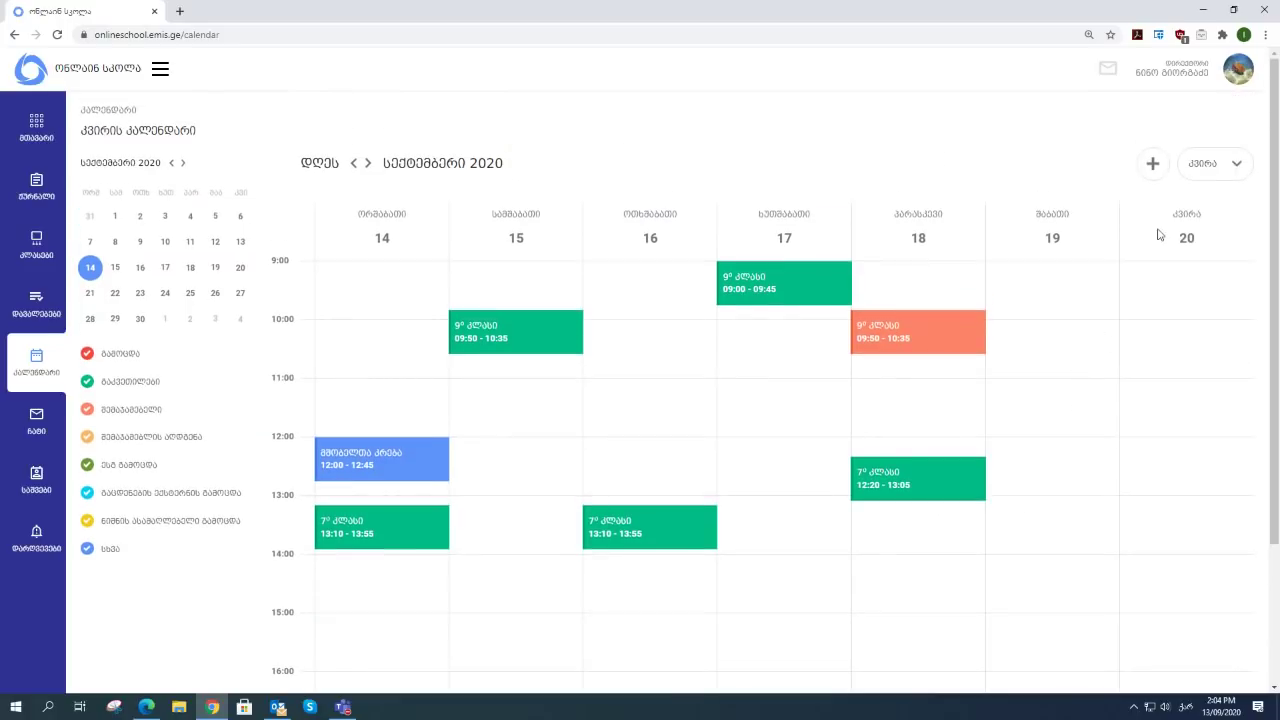
{"action": "left_click", "coordinate": [1153, 172]}
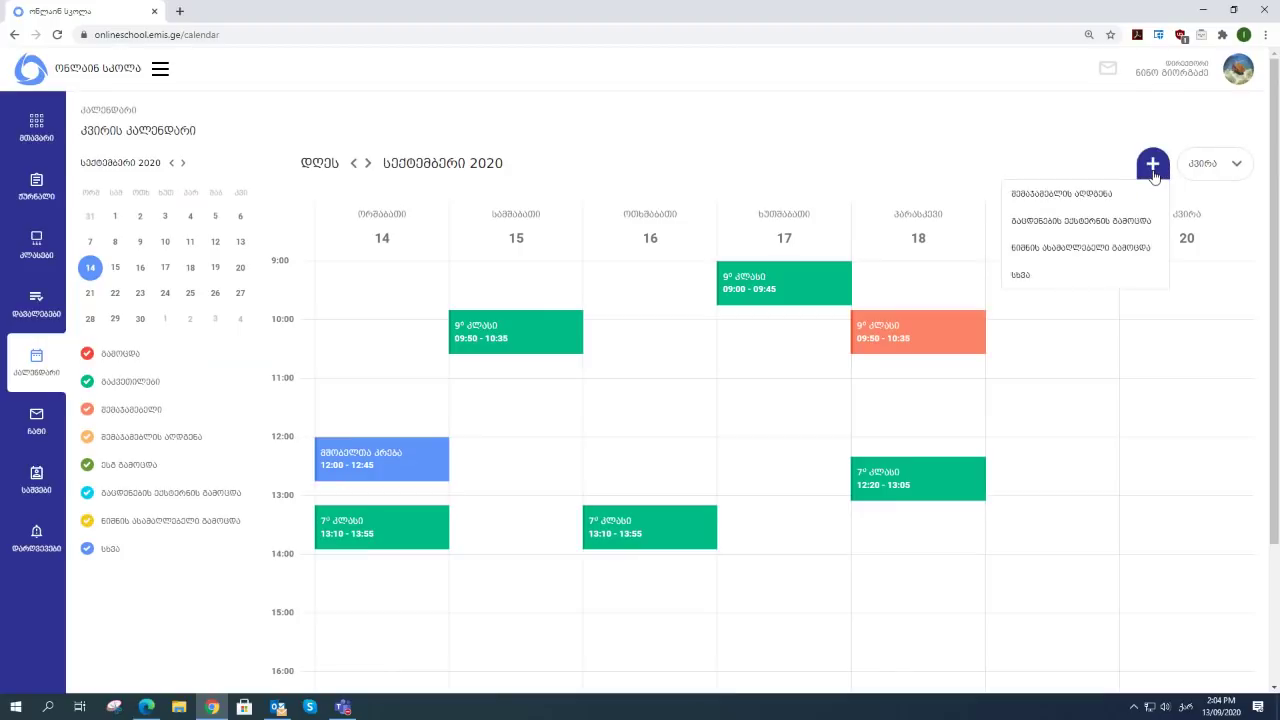
{"action": "left_click", "coordinate": [1022, 276]}
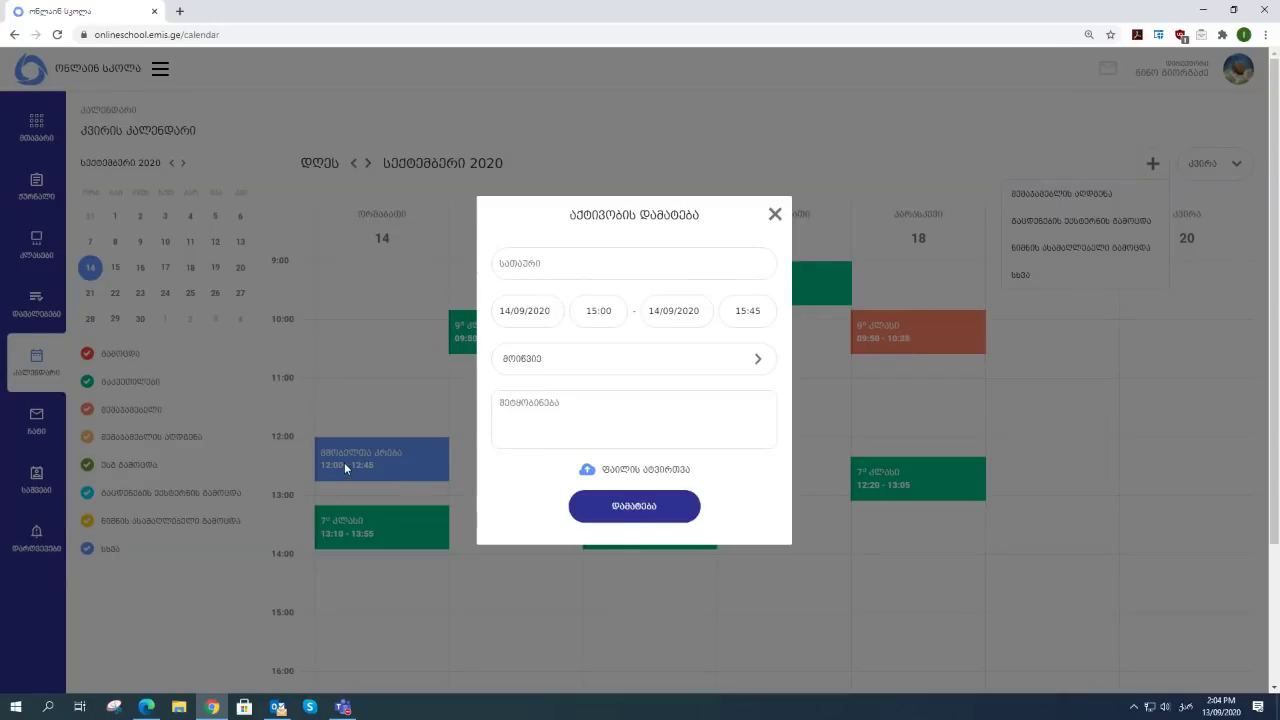
{"action": "left_click", "coordinate": [508, 266]}
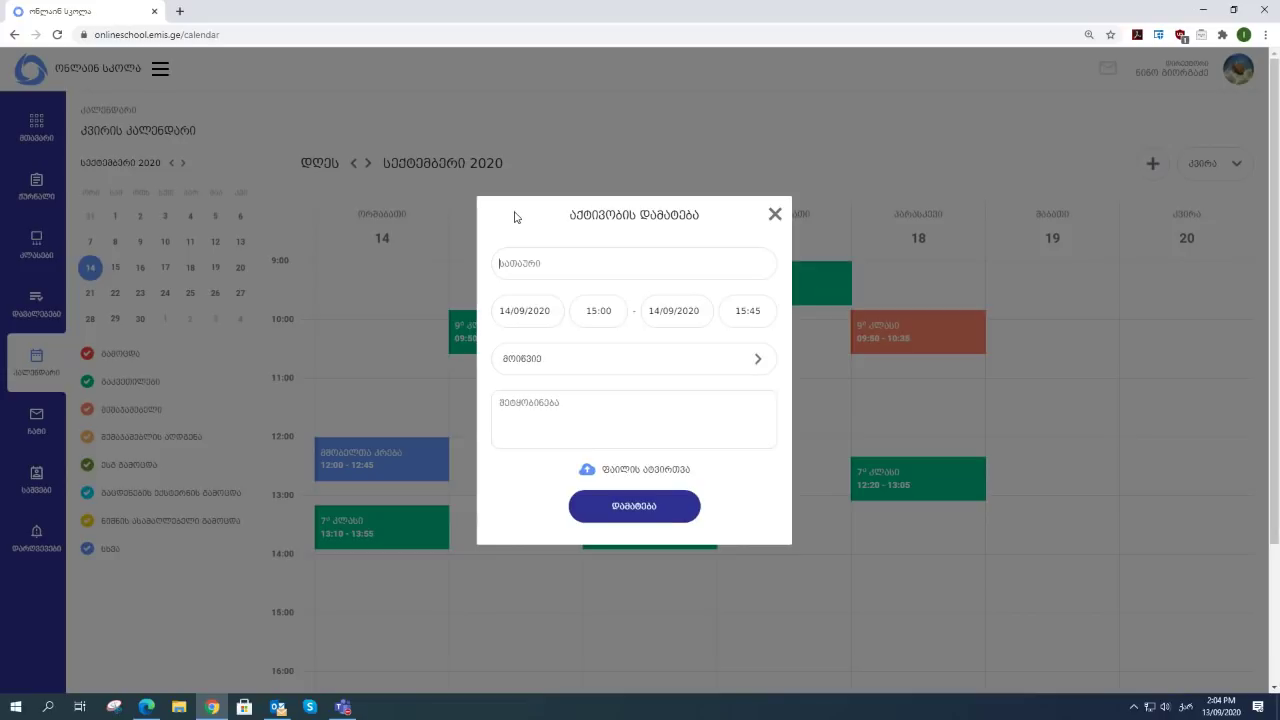
{"action": "type", "text": "ქქსკურსია"}
Schedule the excursion for 15/09/2020 from 10:00 to 18:45.
{"action": "left_click", "coordinate": [534, 316]}
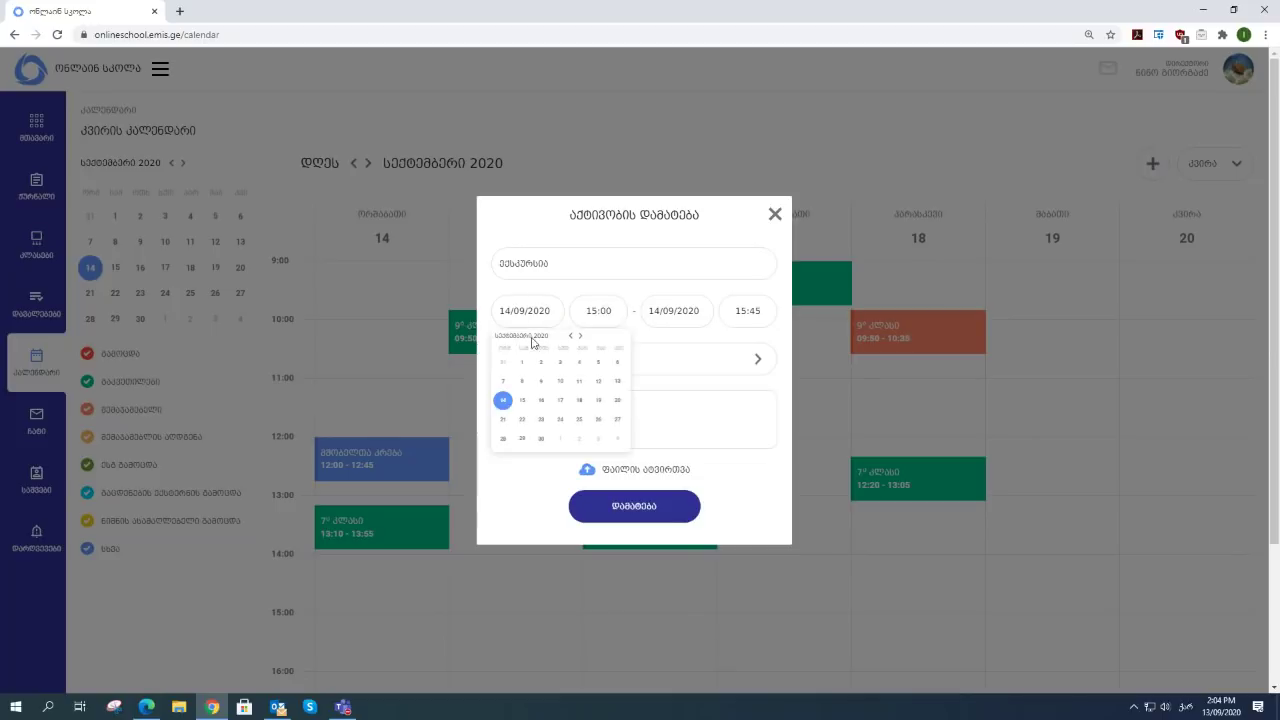
{"action": "left_click", "coordinate": [522, 401]}
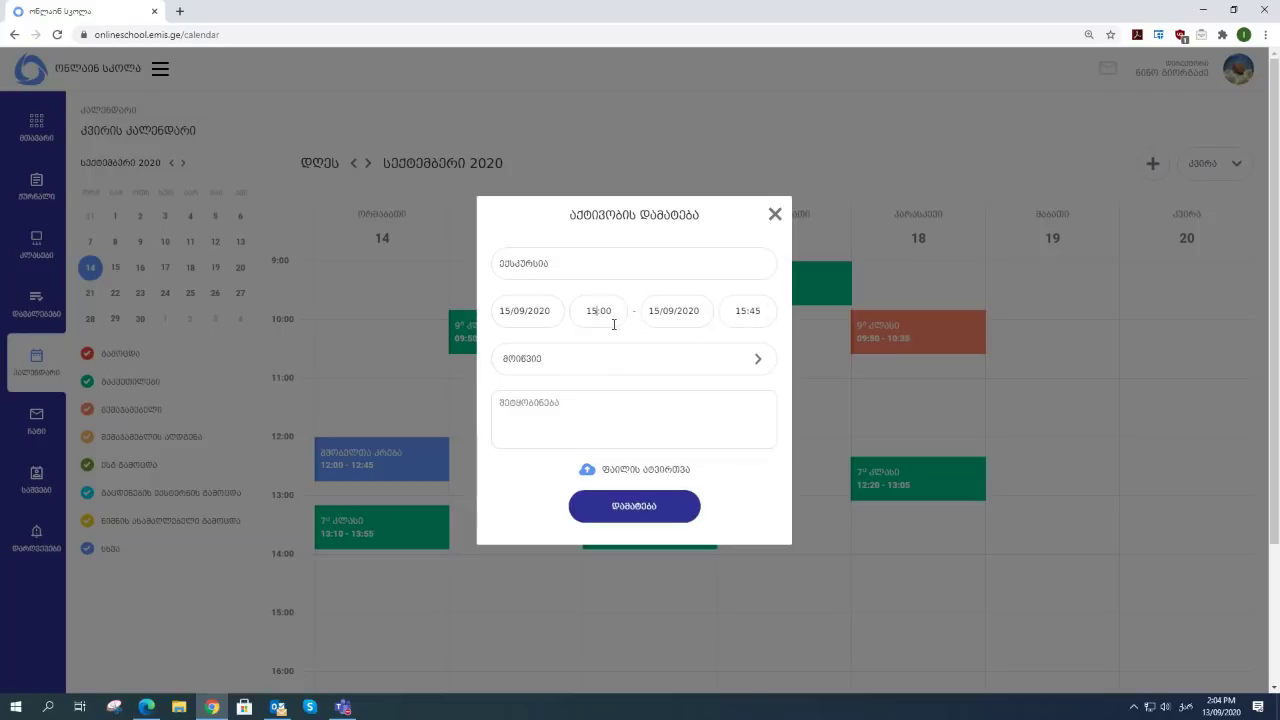
{"action": "key", "text": "BackSpace"}
{"action": "type", "text": "0"}
{"action": "left_click_drag", "start_coordinate": [763, 311], "coordinate": [739, 316]}
{"action": "left_click", "coordinate": [745, 314]}
{"action": "key", "text": "BackSpace"}
{"action": "key", "text": "BackSpace"}
{"action": "key", "text": "BackSpace"}
{"action": "type", "text": "18"}
Open the excursion's invitations, choose class 7ა and select all of its students (მოსწავლე).
{"action": "left_click", "coordinate": [656, 366]}
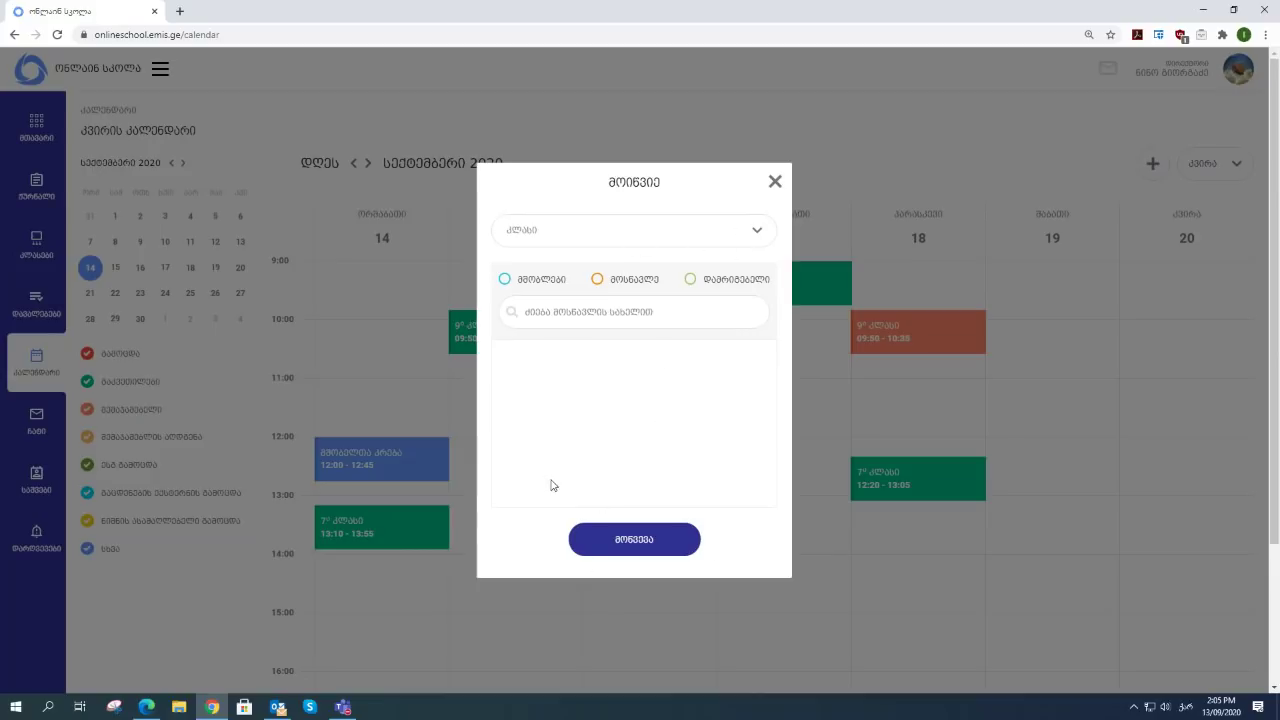
{"action": "left_click", "coordinate": [757, 235]}
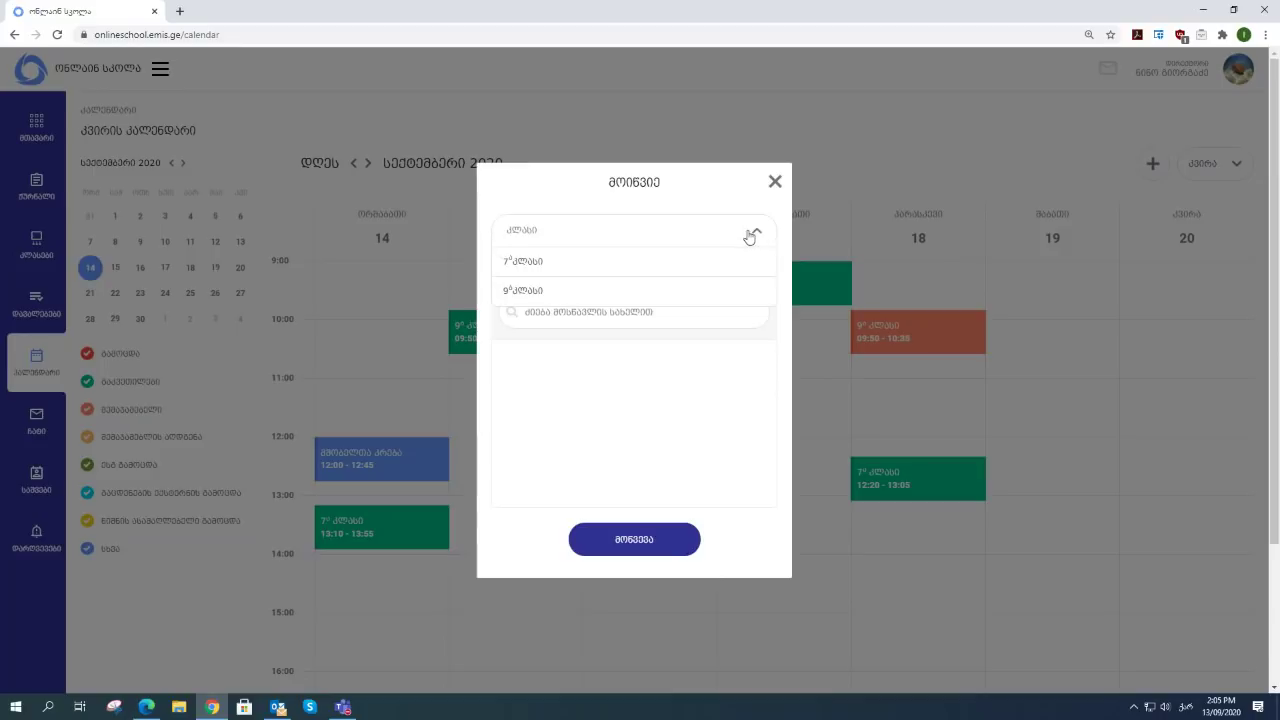
{"action": "left_click", "coordinate": [532, 270]}
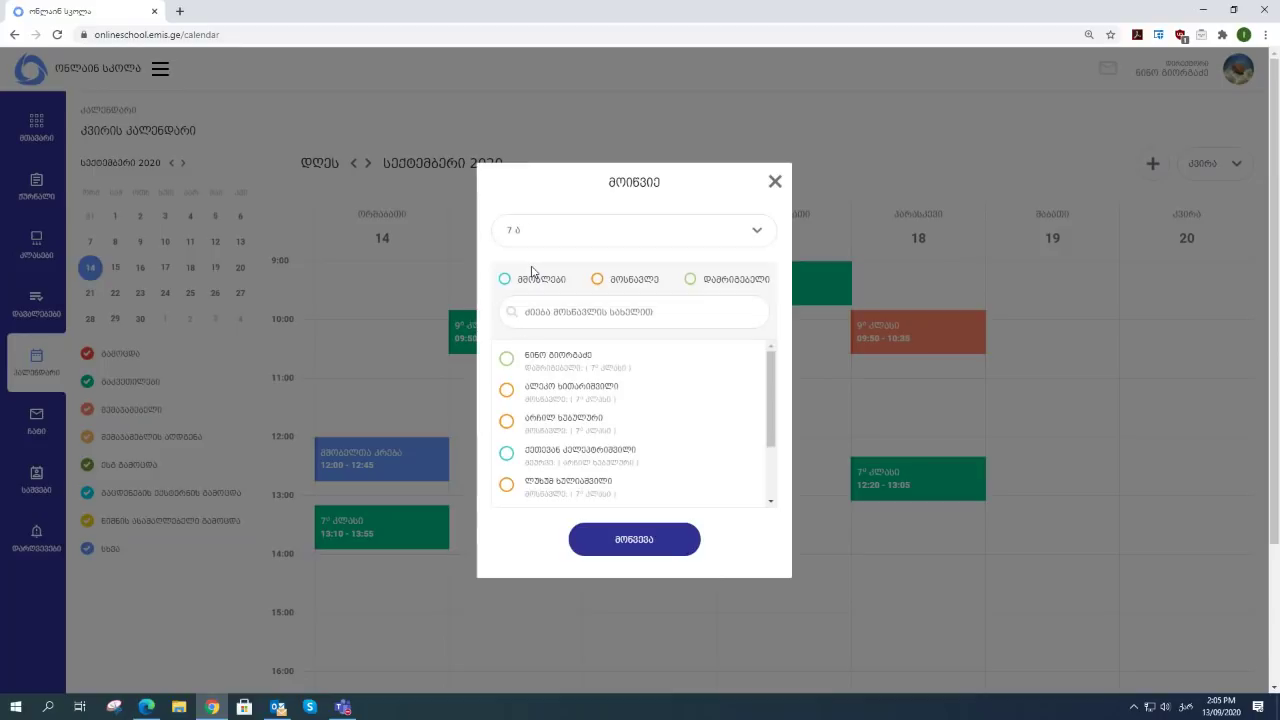
{"action": "left_click", "coordinate": [600, 287]}
{"action": "left_click_drag", "start_coordinate": [771, 409], "coordinate": [769, 511]}
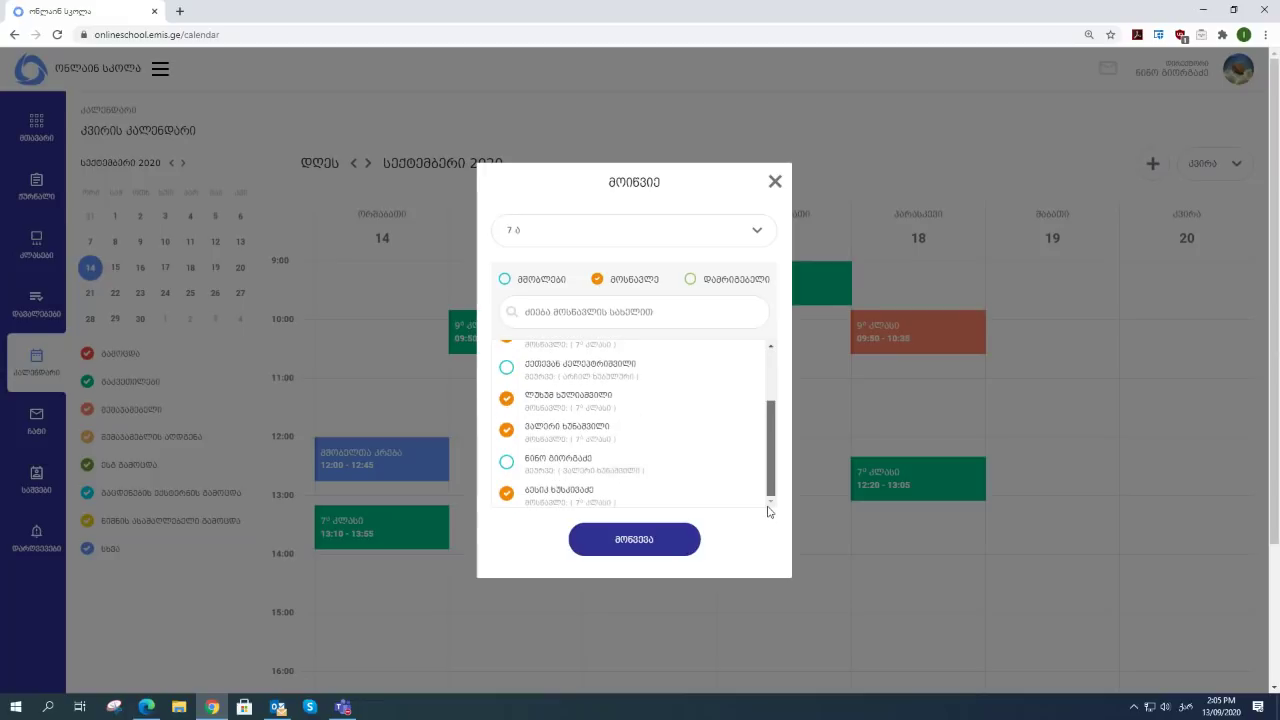
{"action": "left_click_drag", "start_coordinate": [770, 446], "coordinate": [623, 343]}
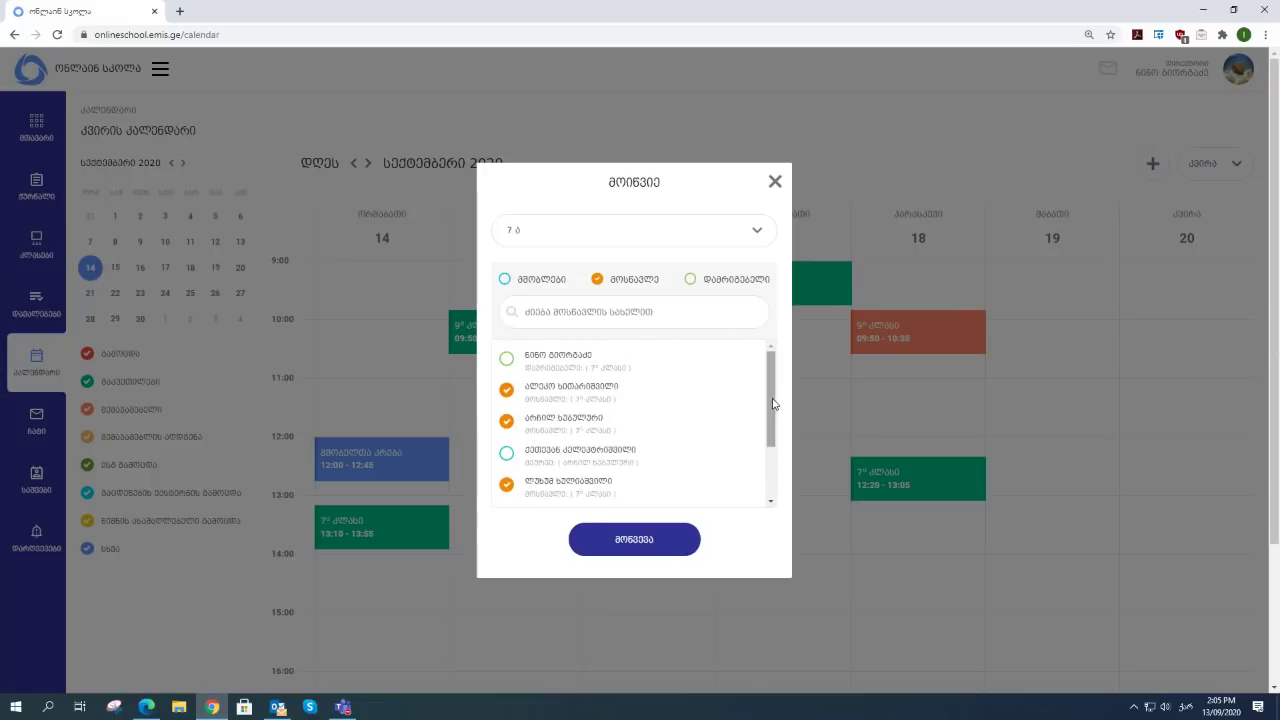
{"action": "mouse_move", "coordinate": [773, 403]}
{"action": "left_mouse_down"}
{"action": "mouse_move", "coordinate": [770, 465]}
{"action": "mouse_move", "coordinate": [769, 390]}
{"action": "left_mouse_up"}
Include the homeroom teacher (დამრიგებელი) among the invitees, check the participant list and confirm the invitation.
{"action": "left_click", "coordinate": [690, 287]}
{"action": "scroll", "coordinate": [770, 420], "scroll_direction": "down", "scroll_amount": 3}
{"action": "scroll", "coordinate": [770, 420], "scroll_direction": "up", "scroll_amount": 3}
{"action": "scroll", "coordinate": [613, 510], "scroll_direction": "down", "scroll_amount": 1}
{"action": "left_click", "coordinate": [617, 541]}
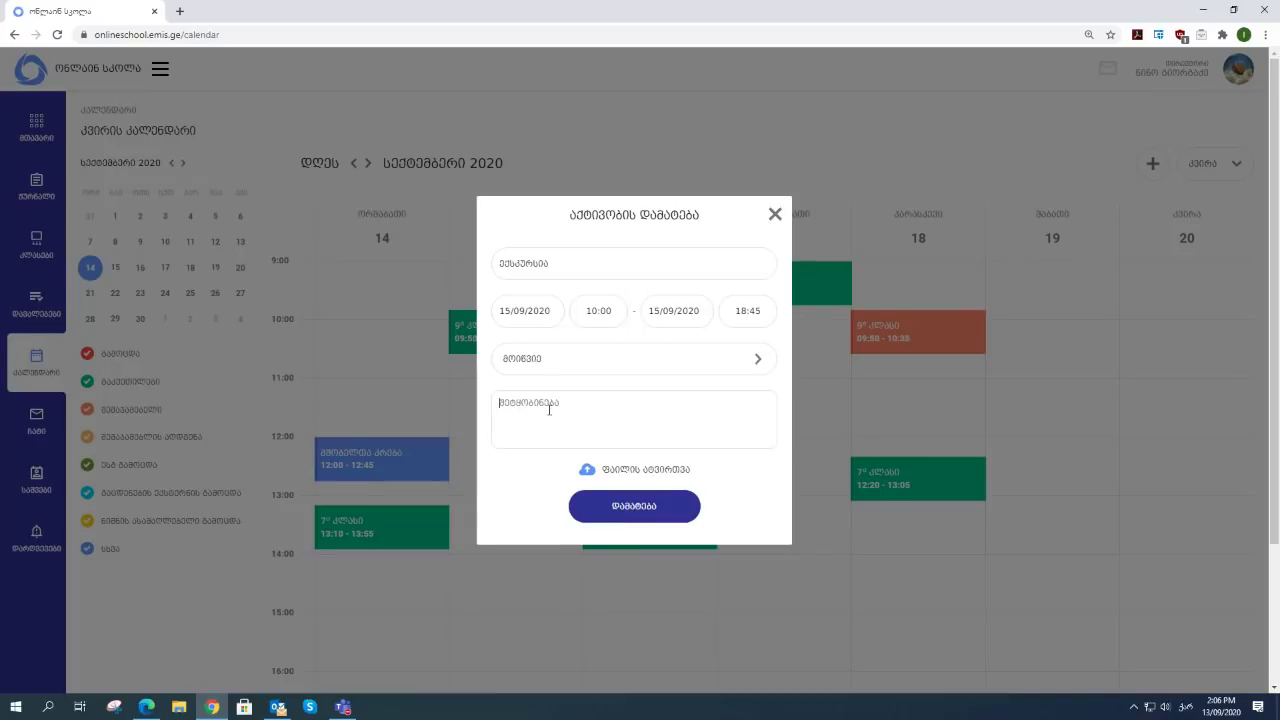
Enter "სხსფზსფზბსფზბხ" as the excursion's message and add the activity to the calendar.
{"action": "type", "text": "სხსფზსფზბსფზბხ"}
{"action": "left_click", "coordinate": [623, 506]}
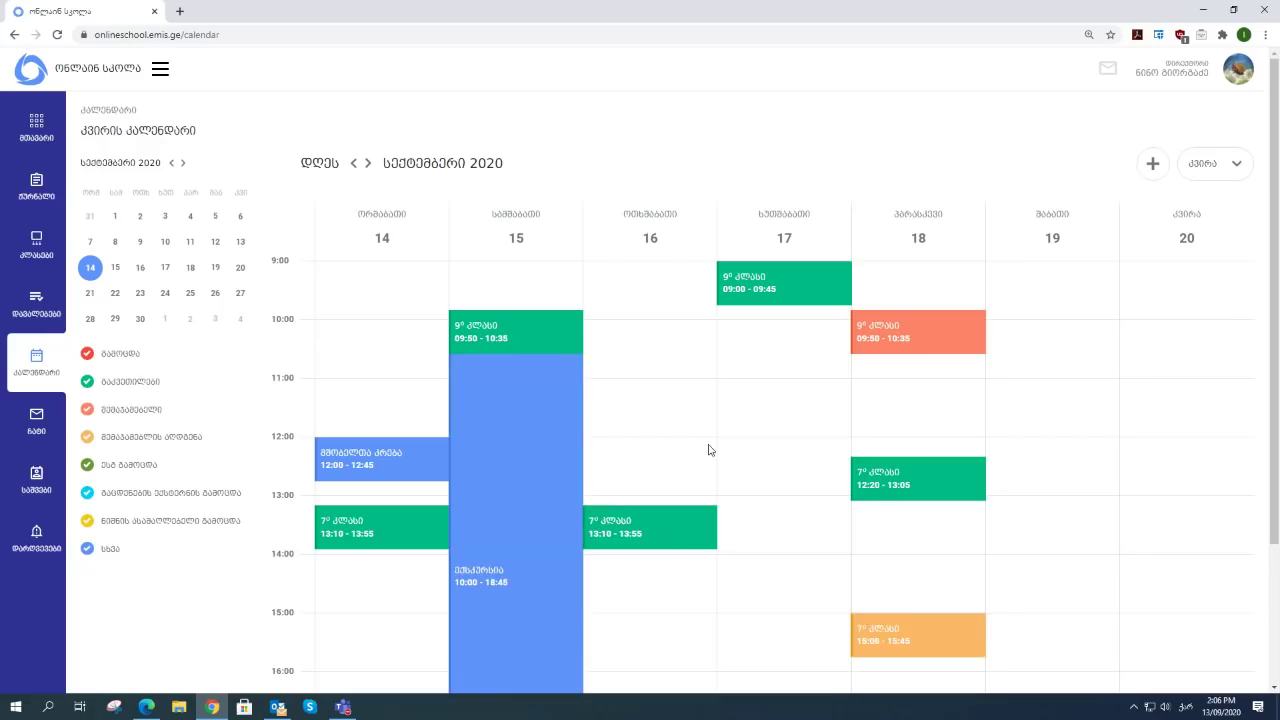
Examine the excursion on 15 September and the 7ა summative restoration on 18 September in the week calendar.
{"action": "scroll", "coordinate": [708, 450], "scroll_direction": "down", "scroll_amount": 2}
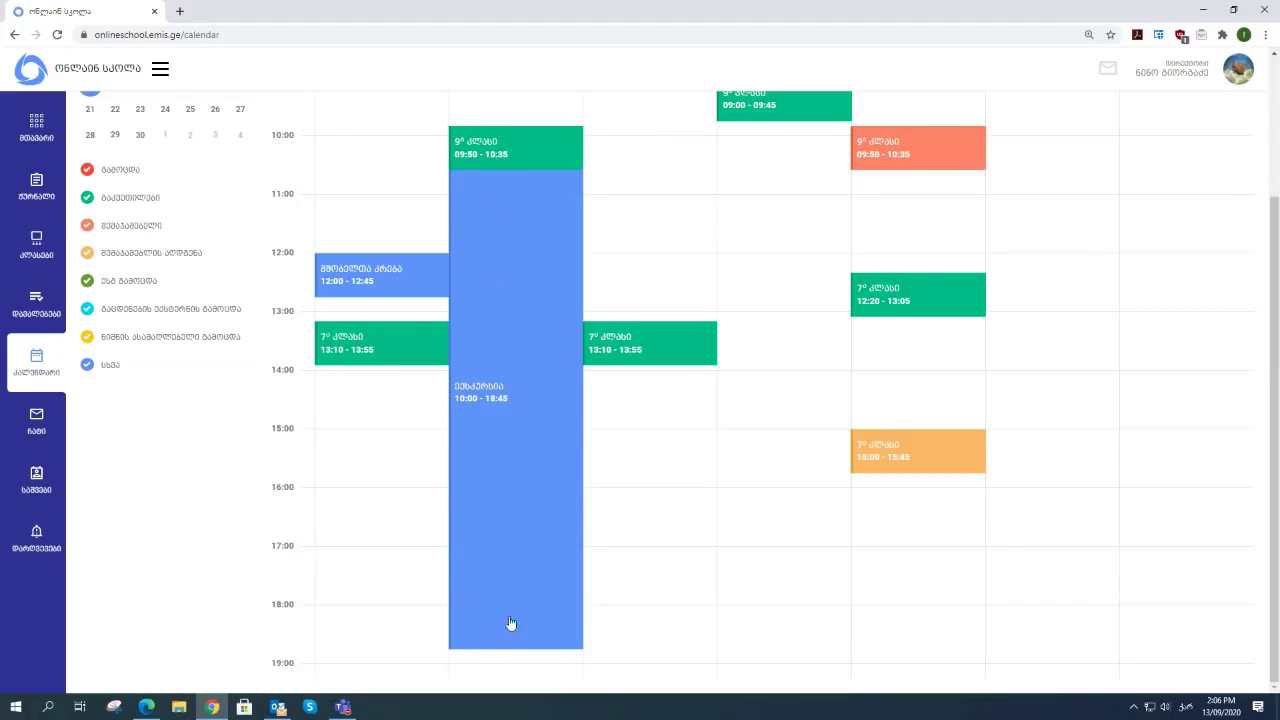
{"action": "scroll", "coordinate": [483, 440], "scroll_direction": "up", "scroll_amount": 2}
{"action": "scroll", "coordinate": [526, 329], "scroll_direction": "down", "scroll_amount": 1}
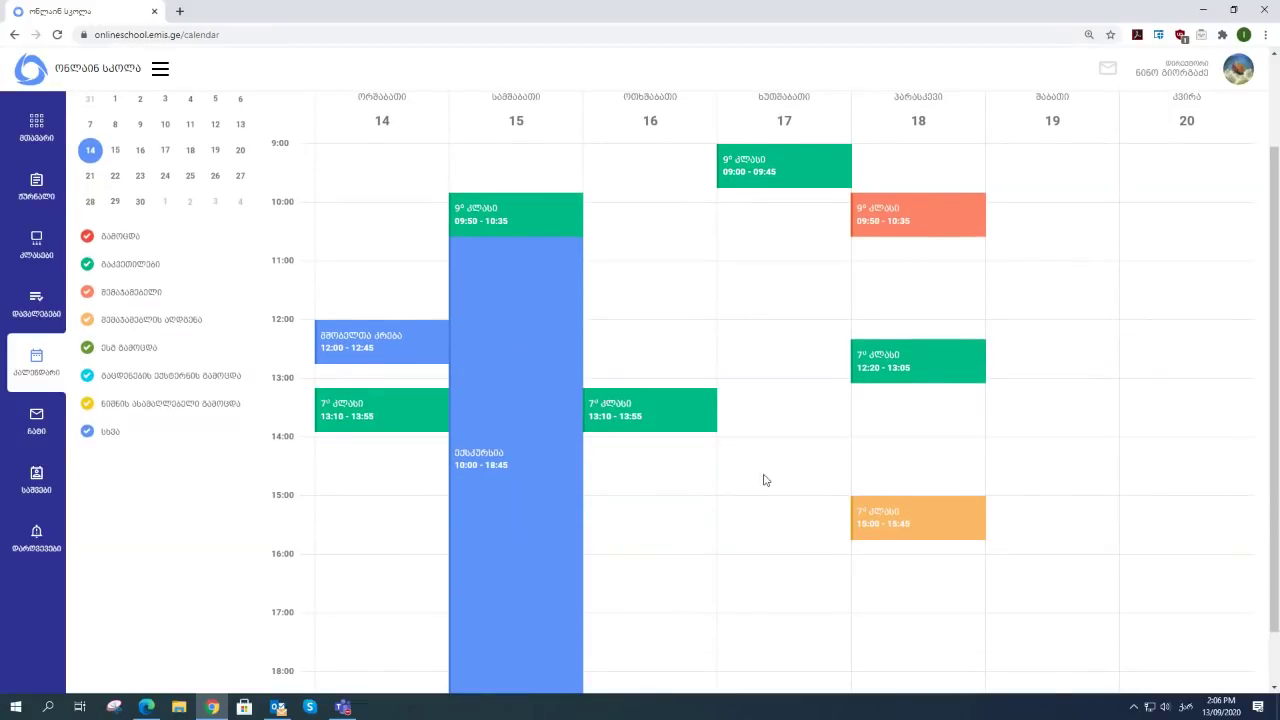
{"action": "scroll", "coordinate": [770, 475], "scroll_direction": "down", "scroll_amount": 1}
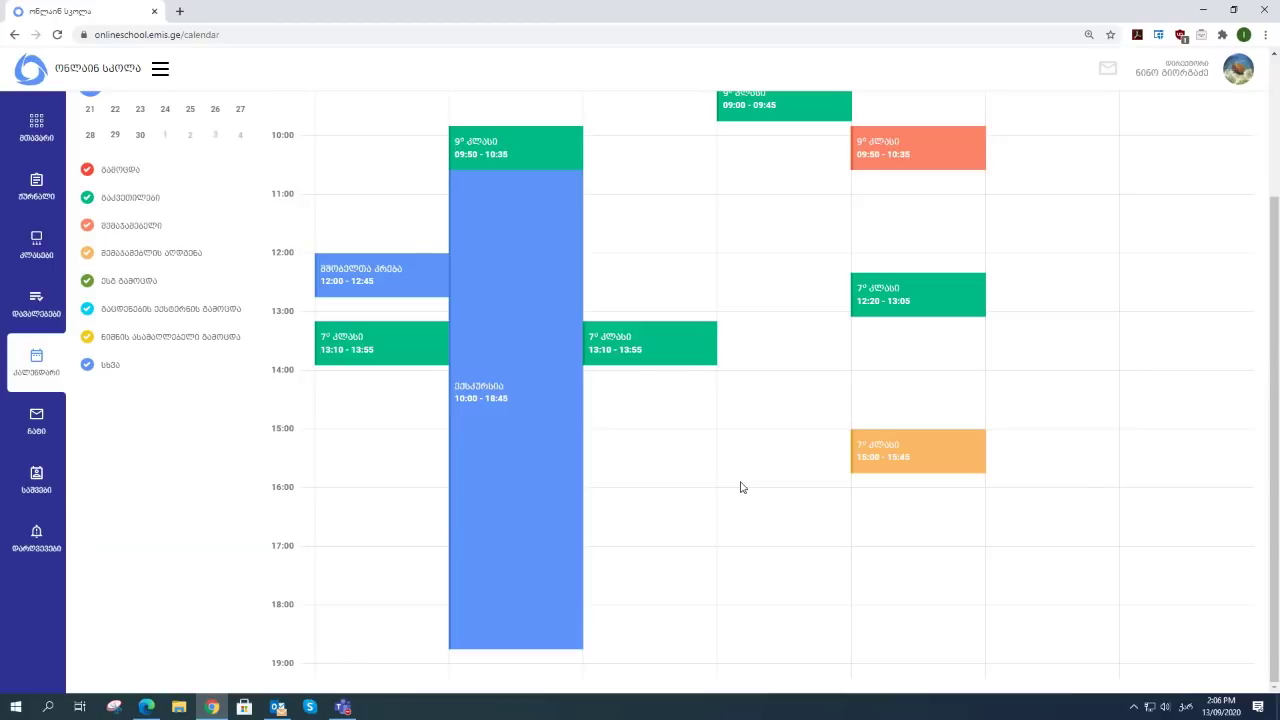
{"action": "scroll", "coordinate": [741, 487], "scroll_direction": "up", "scroll_amount": 1}
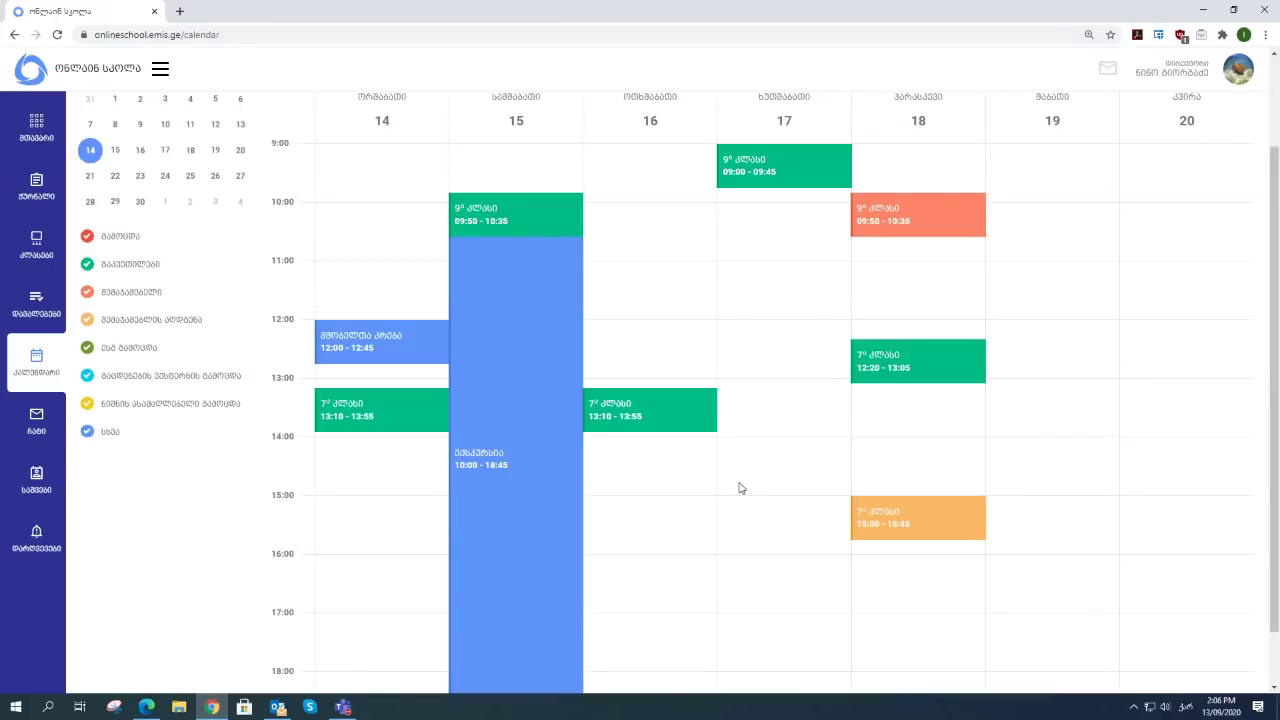
{"action": "scroll", "coordinate": [740, 488], "scroll_direction": "up", "scroll_amount": 1}
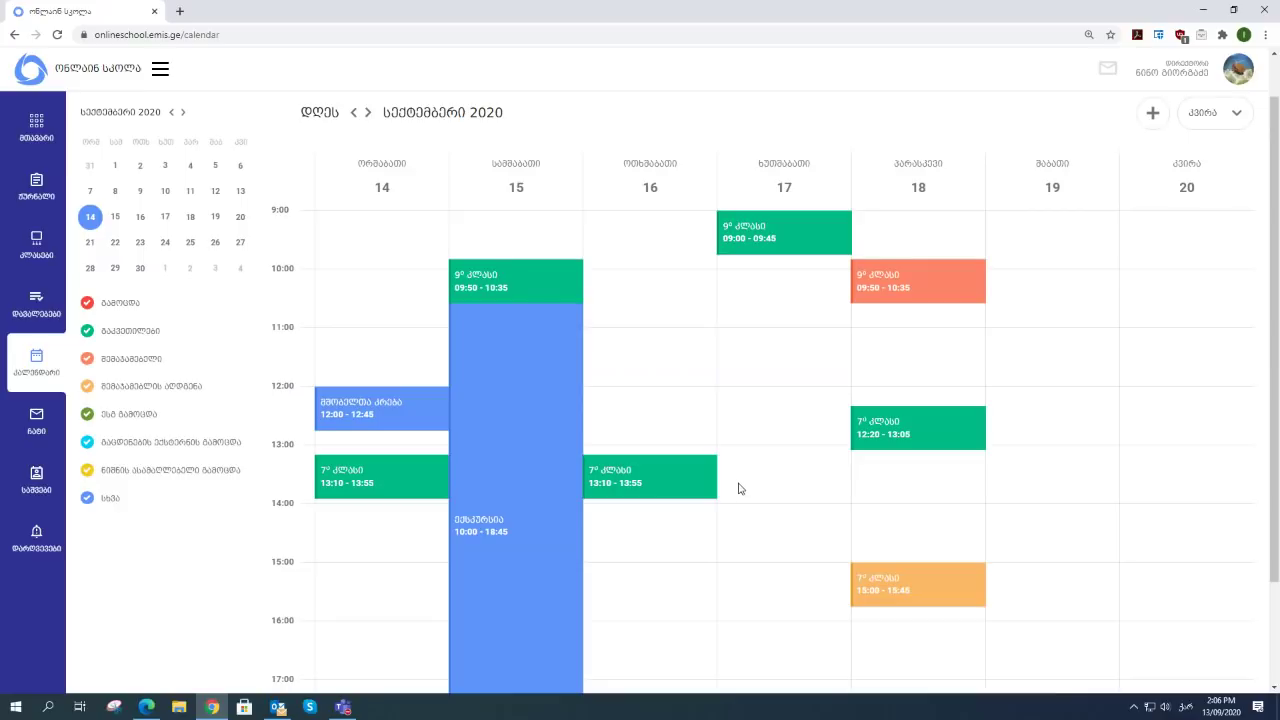
{"action": "scroll", "coordinate": [767, 463], "scroll_direction": "down", "scroll_amount": 1}
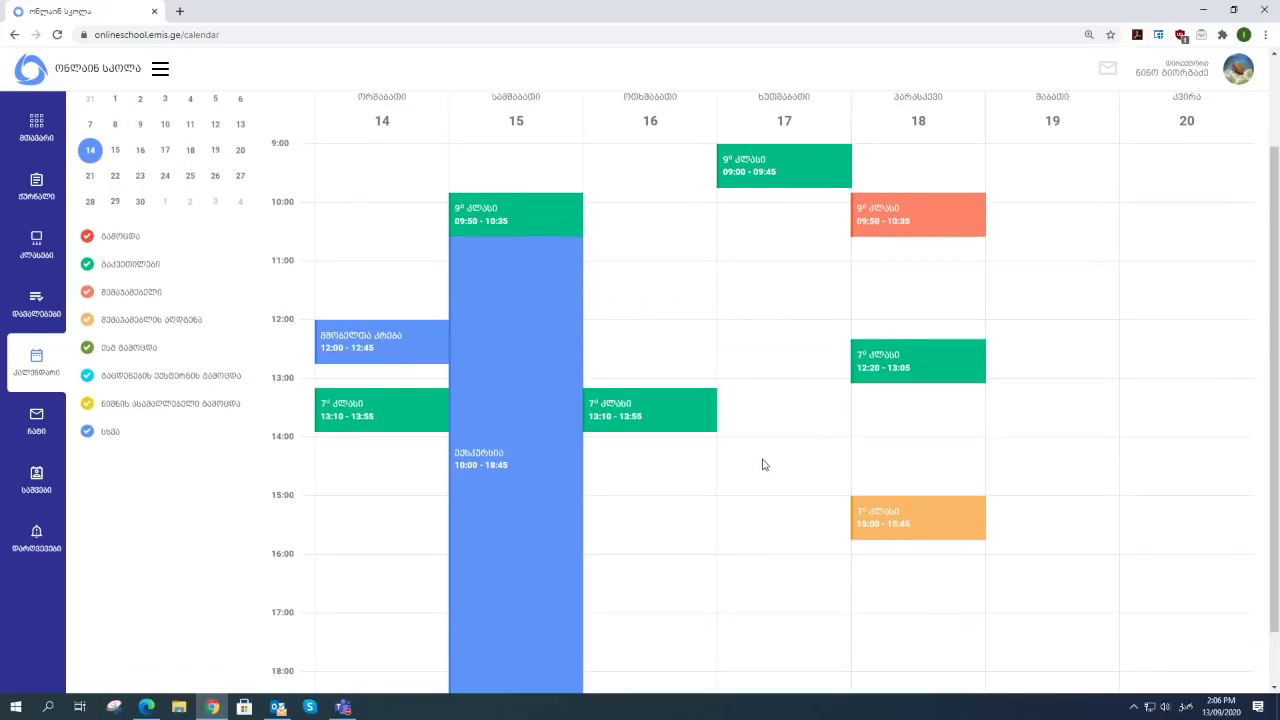
{"action": "scroll", "coordinate": [757, 465], "scroll_direction": "up", "scroll_amount": 2}
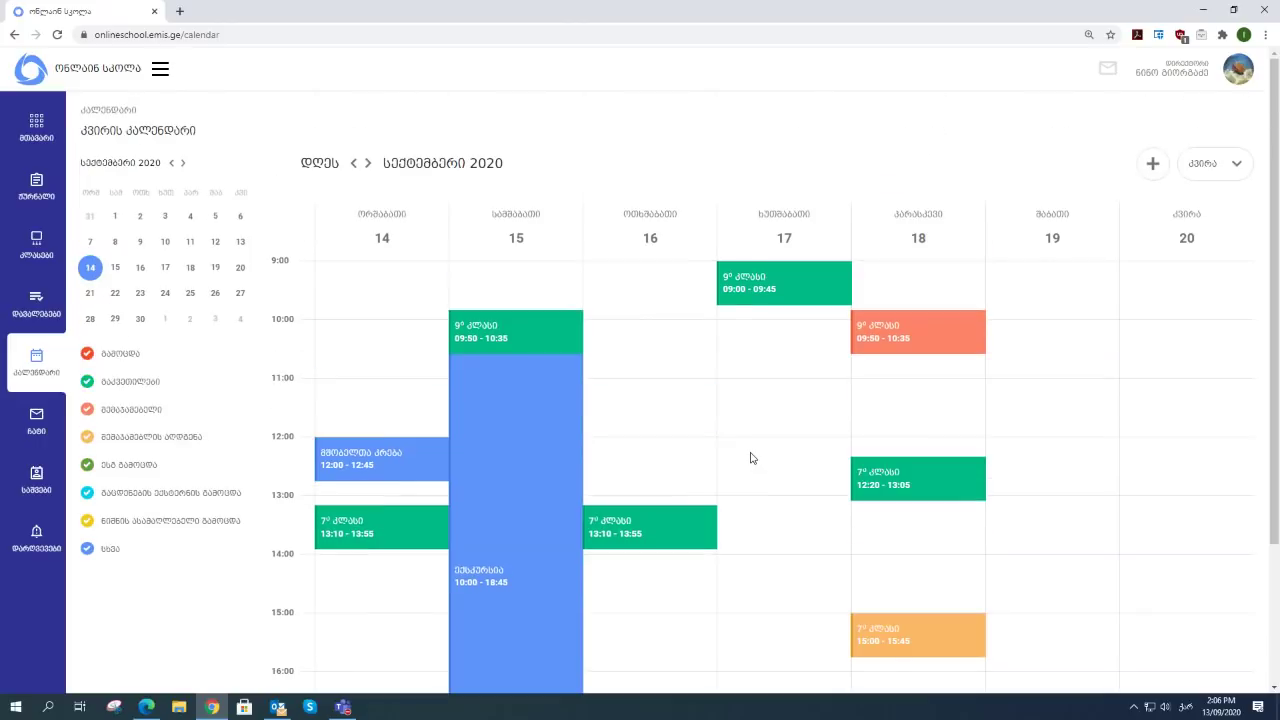
Show the week of 7 to 13 September 2020 in the calendar.
{"action": "left_click", "coordinate": [166, 244]}
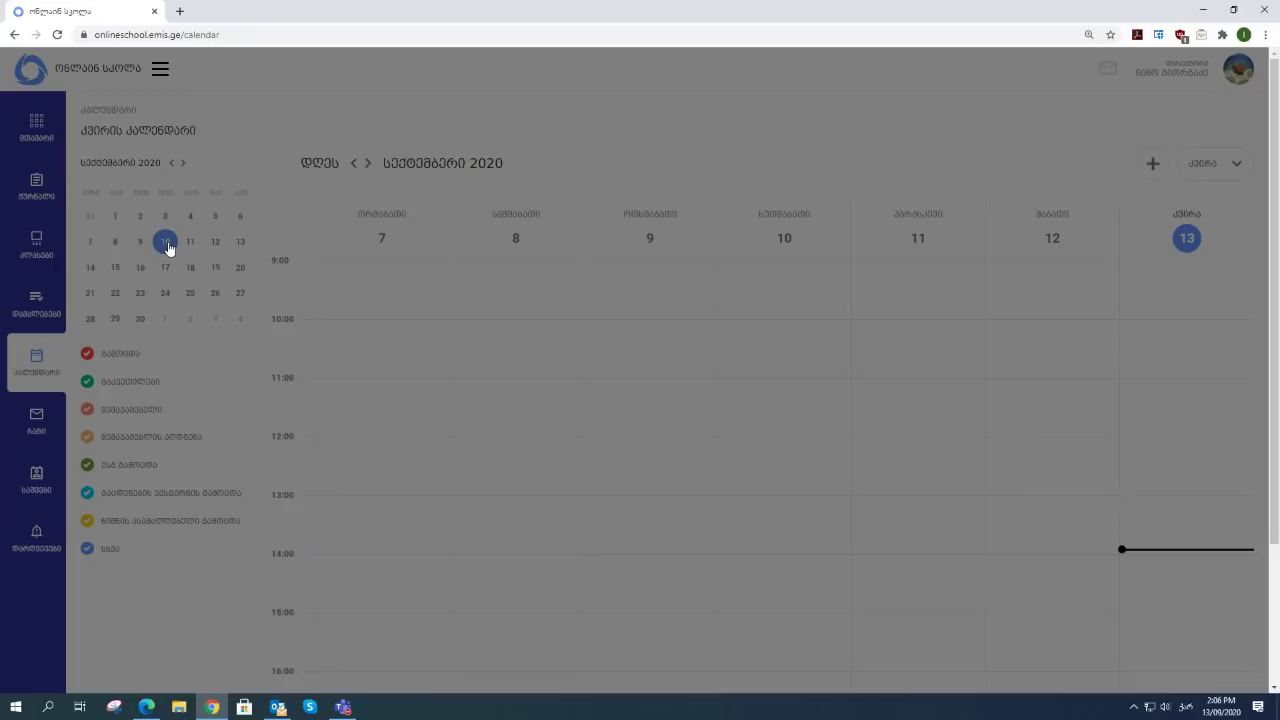
{"action": "left_click", "coordinate": [141, 246]}
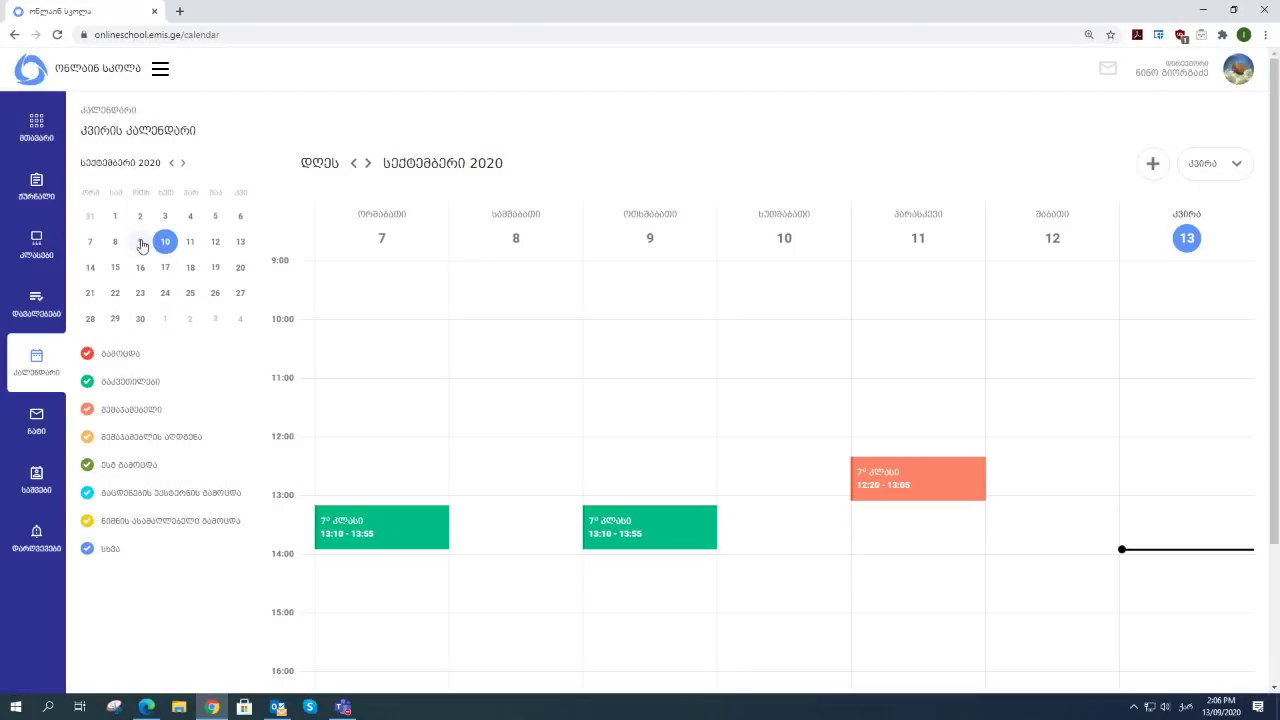
Browse the small month overview forward to November 2020.
{"action": "left_click", "coordinate": [183, 164]}
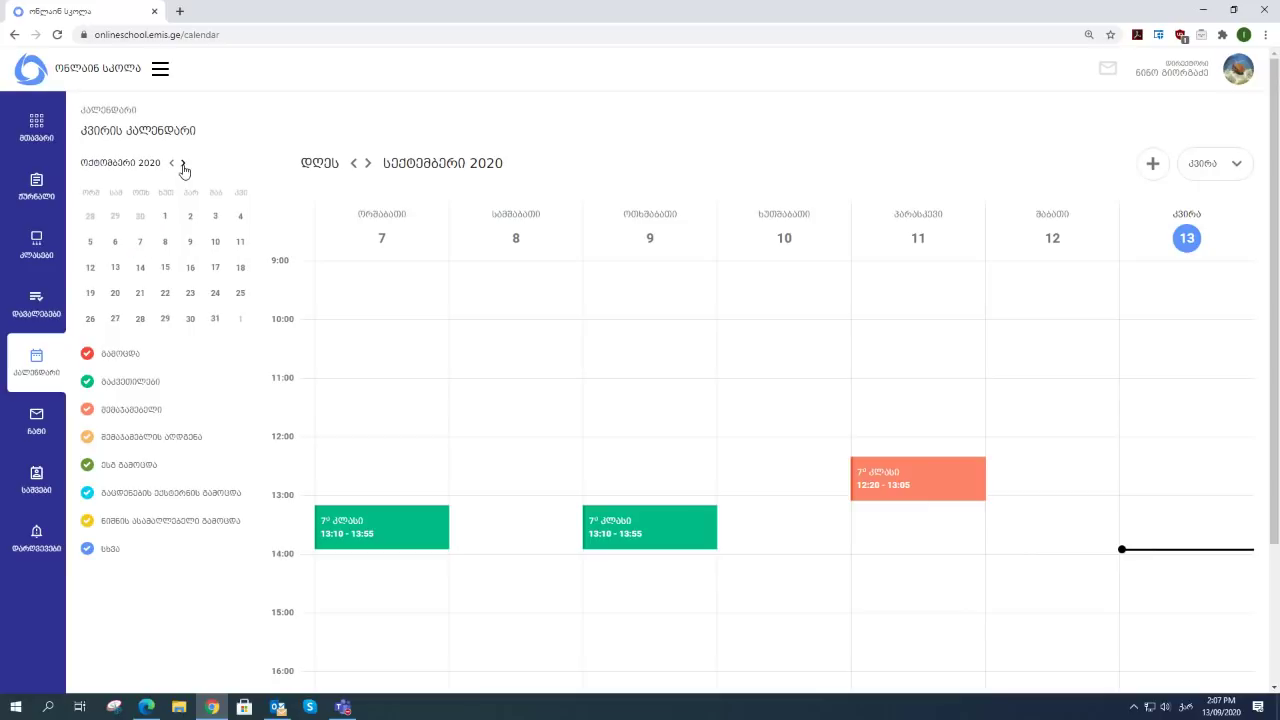
{"action": "left_click", "coordinate": [183, 166]}
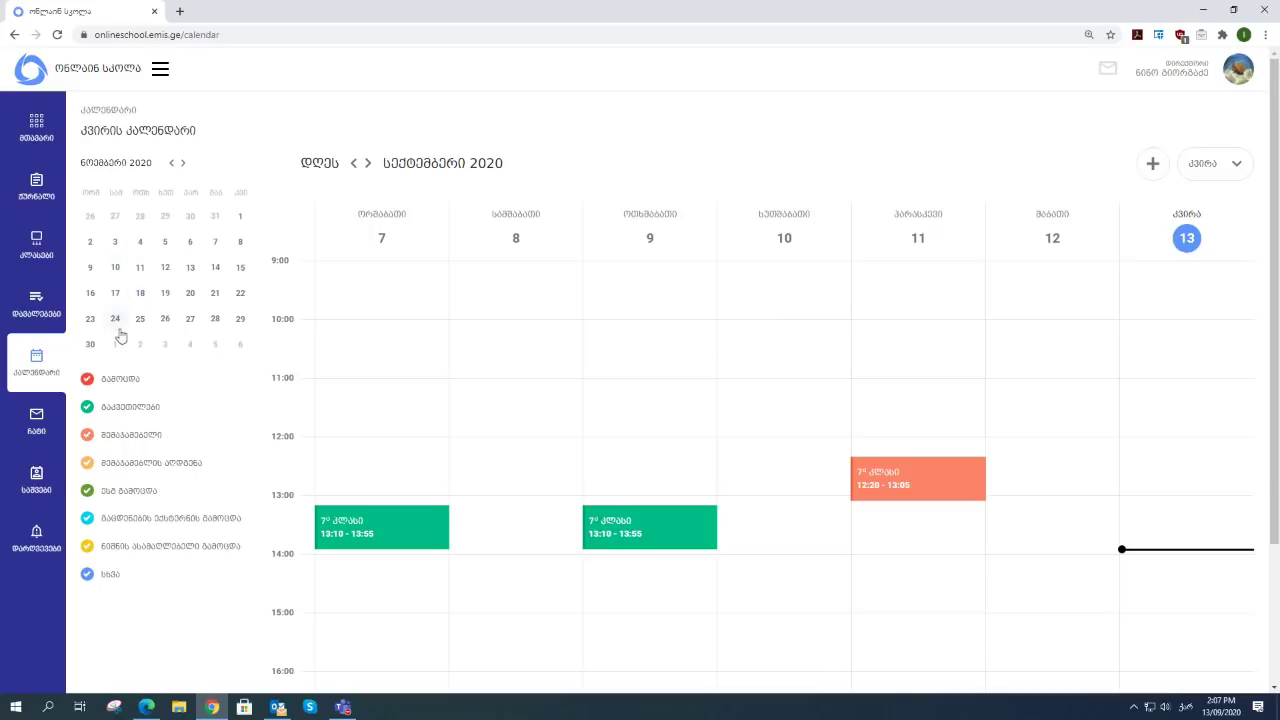
Go to the chat (ჩატი) section and open the conversation with the teacher (მასწავლებელი).
{"action": "left_click", "coordinate": [32, 434]}
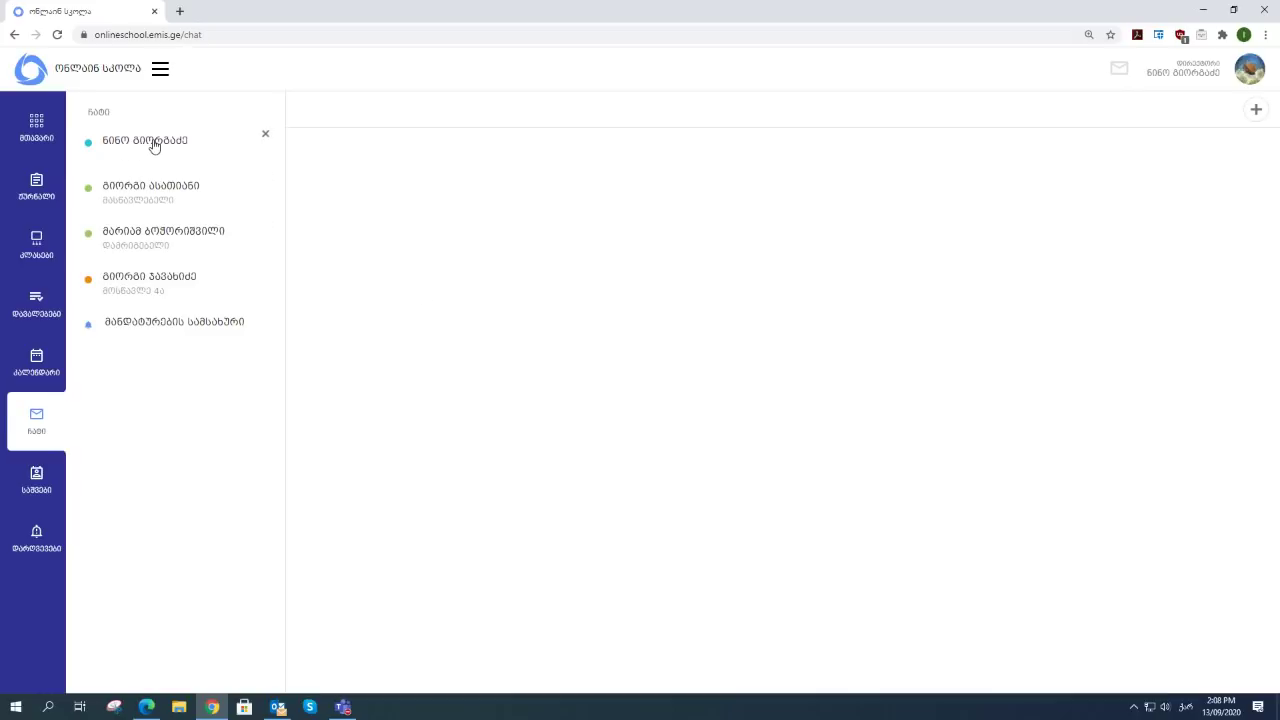
{"action": "left_click", "coordinate": [155, 199]}
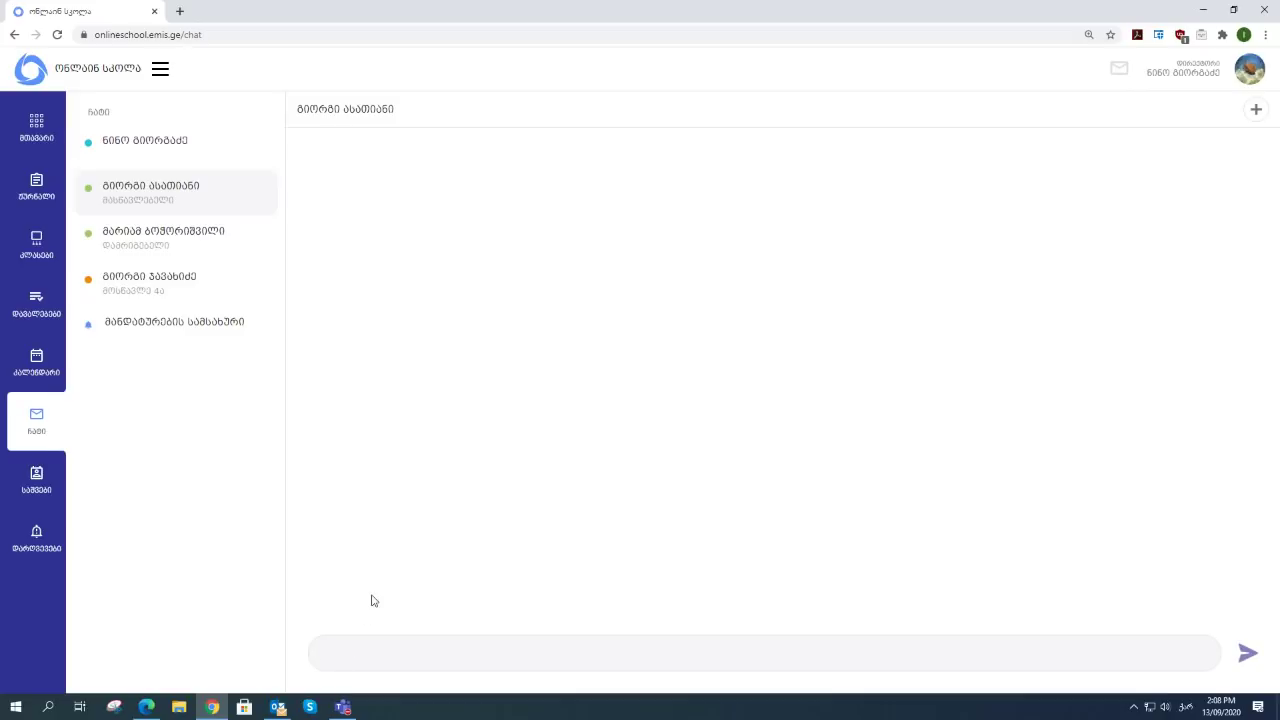
{"action": "type", "text": "სბსსბს"}
{"action": "key", "text": "BackSpace"}
{"action": "key", "text": "BackSpace"}
{"action": "key", "text": "BackSpace"}
{"action": "key", "text": "BackSpace"}
{"action": "key", "text": "BackSpace"}
{"action": "key", "text": "BackSpace"}
Start a new conversation with individually chosen (ინდივიდუალურად) recipients.
{"action": "left_click", "coordinate": [1256, 115]}
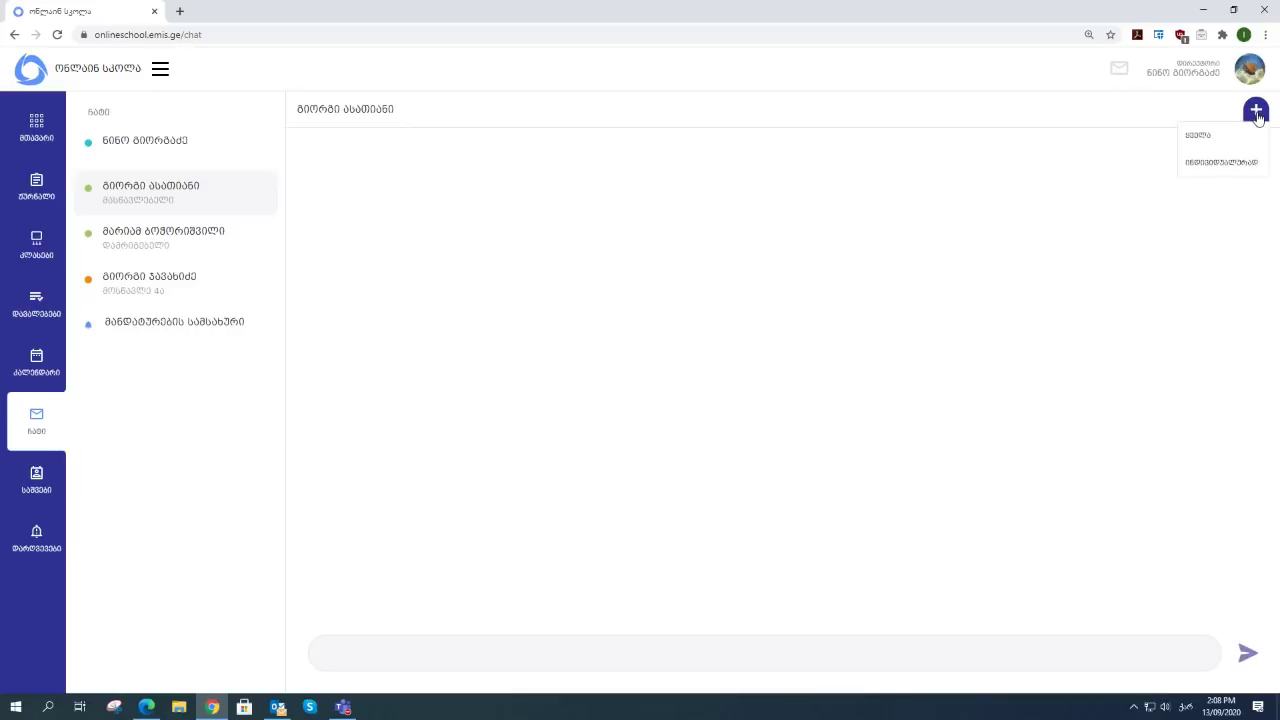
{"action": "left_click", "coordinate": [1209, 164]}
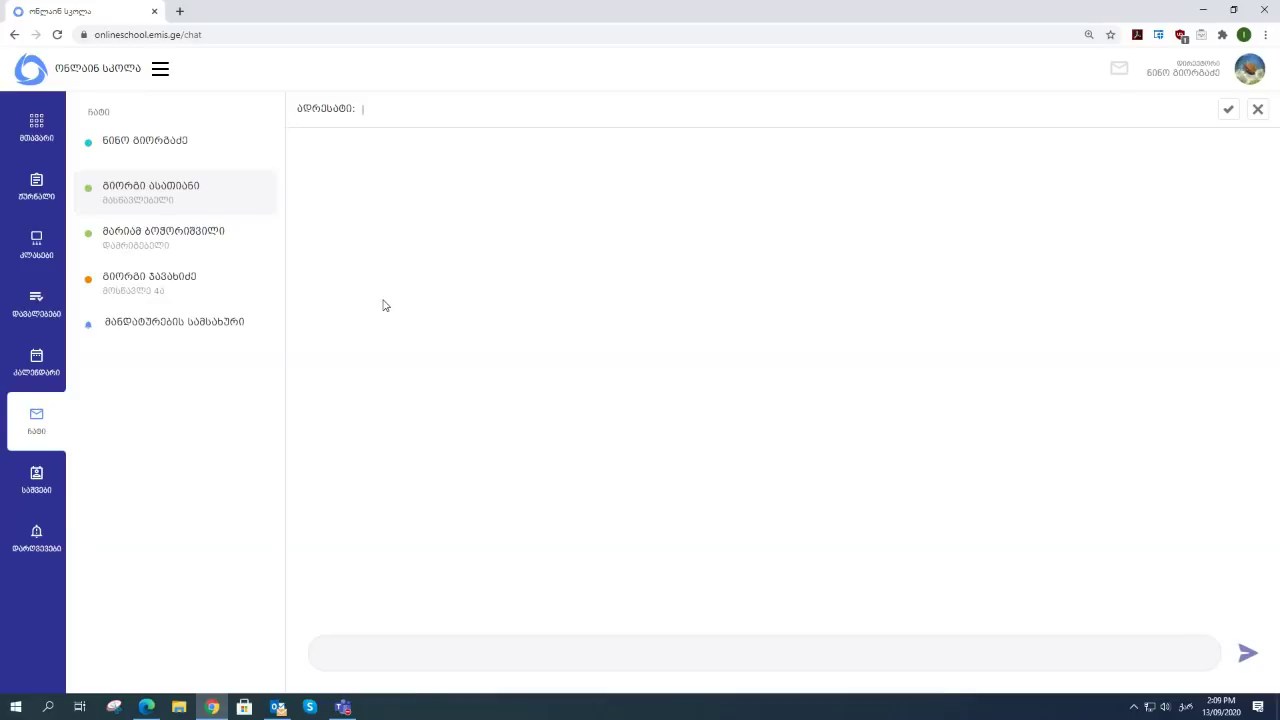
{"action": "type", "text": "გ"}
{"action": "type", "text": "ახ"}
{"action": "key", "text": "BackSpace"}
{"action": "key", "text": "BackSpace"}
{"action": "key", "text": "BackSpace"}
{"action": "key", "text": "BackSpace"}
{"action": "key", "text": "BackSpace"}
{"action": "key", "text": "BackSpace"}
{"action": "key", "text": "BackSpace"}
{"action": "key", "text": "BackSpace"}
Find a parent (მშობელი) by first name, confirm that parent as the recipient and send a short test message.
{"action": "type", "text": "გიორგი"}
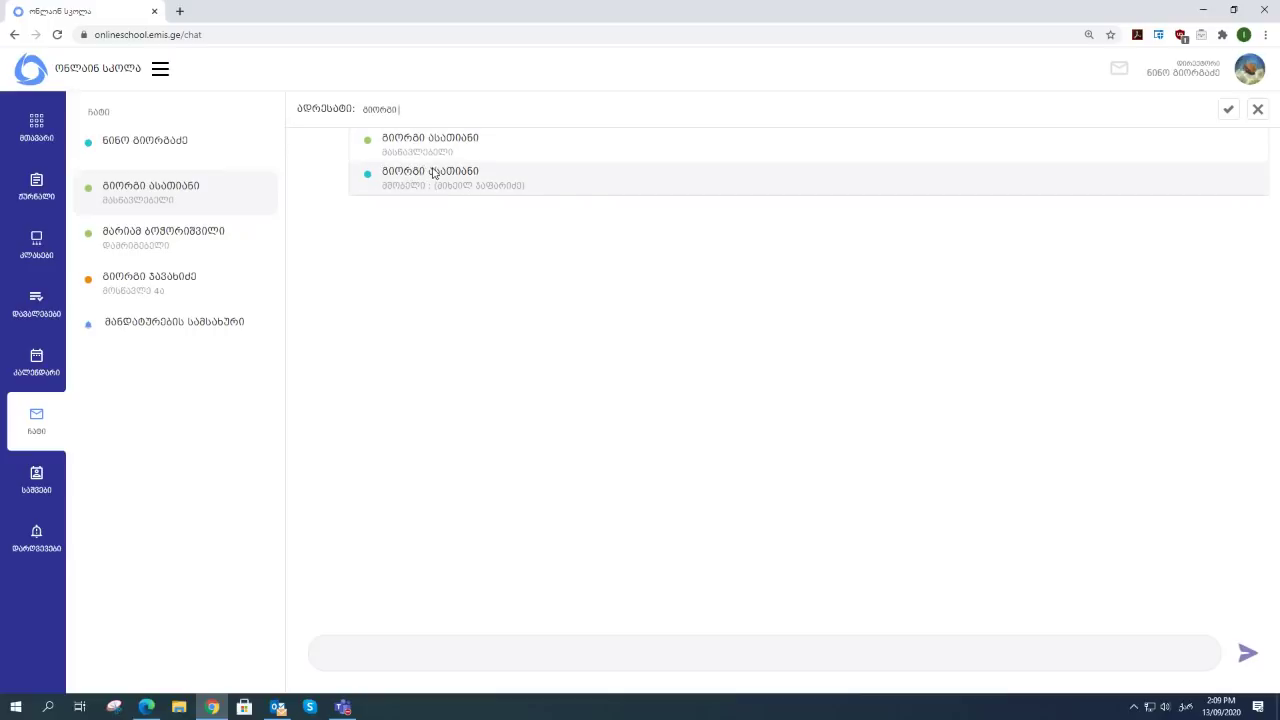
{"action": "left_click", "coordinate": [436, 170]}
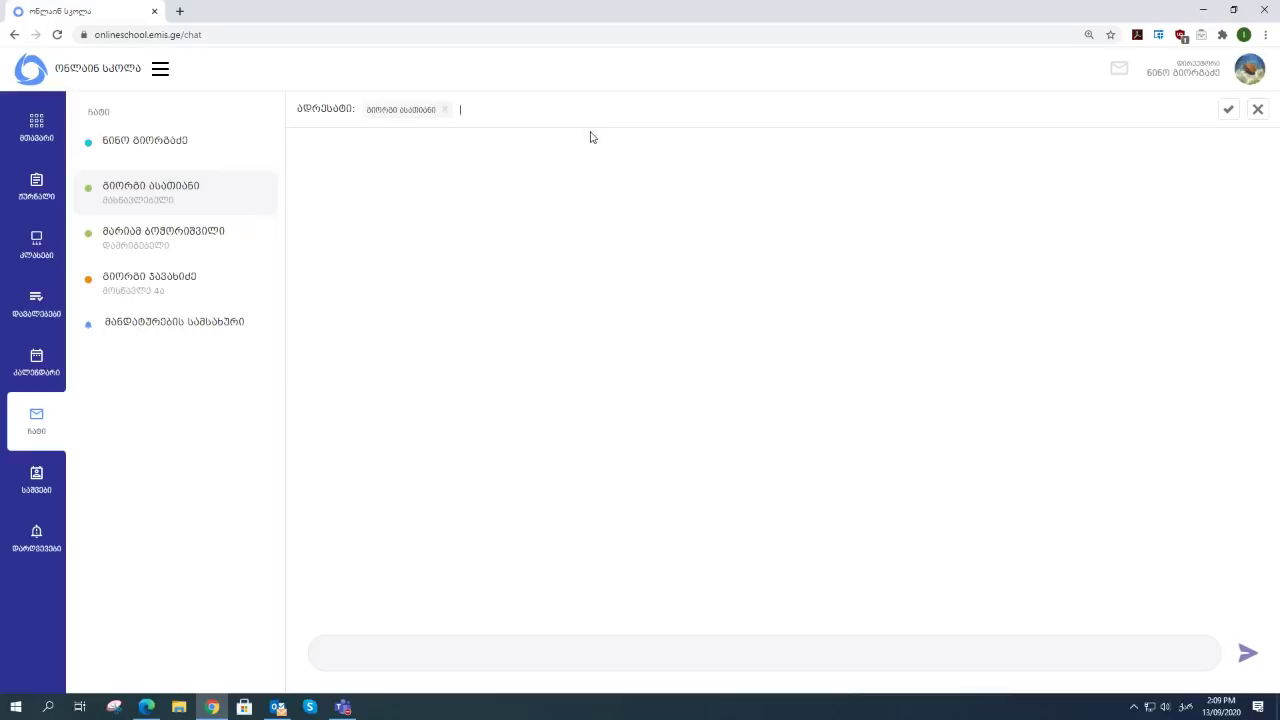
{"action": "left_click", "coordinate": [1229, 112]}
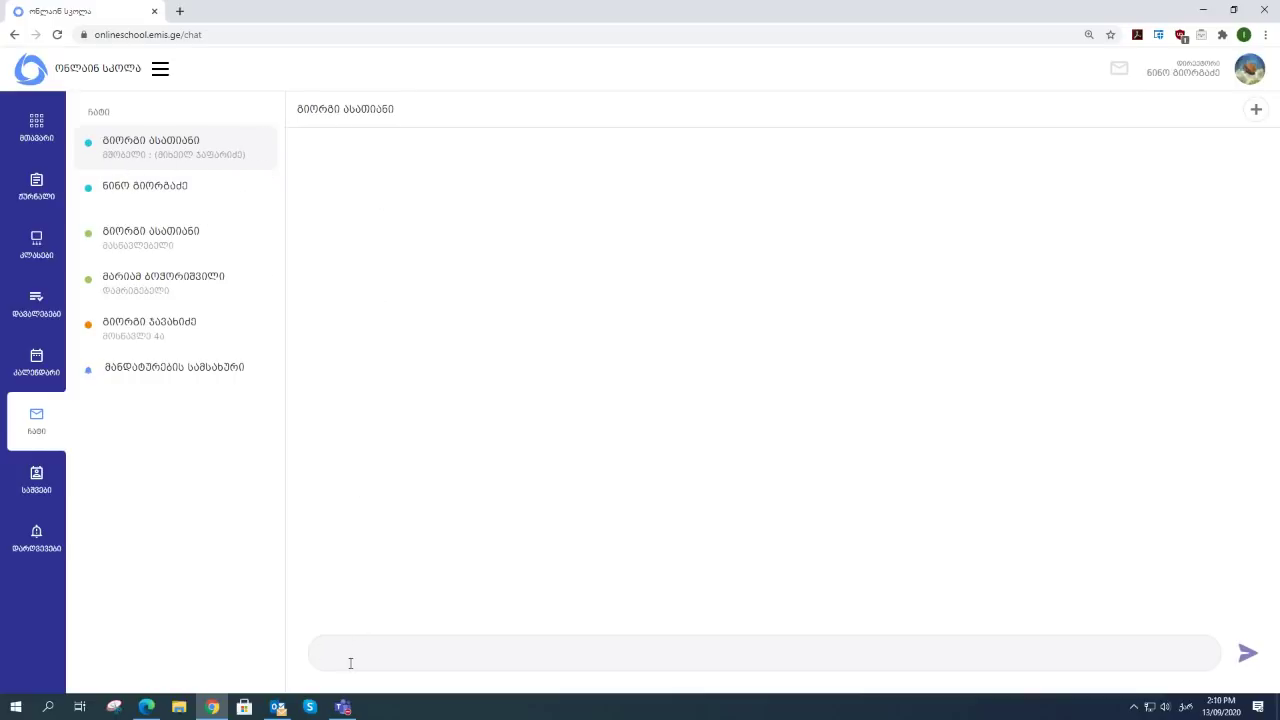
{"action": "type", "text": "სდხსდხსდხფსხძ"}
{"action": "left_click", "coordinate": [1249, 655]}
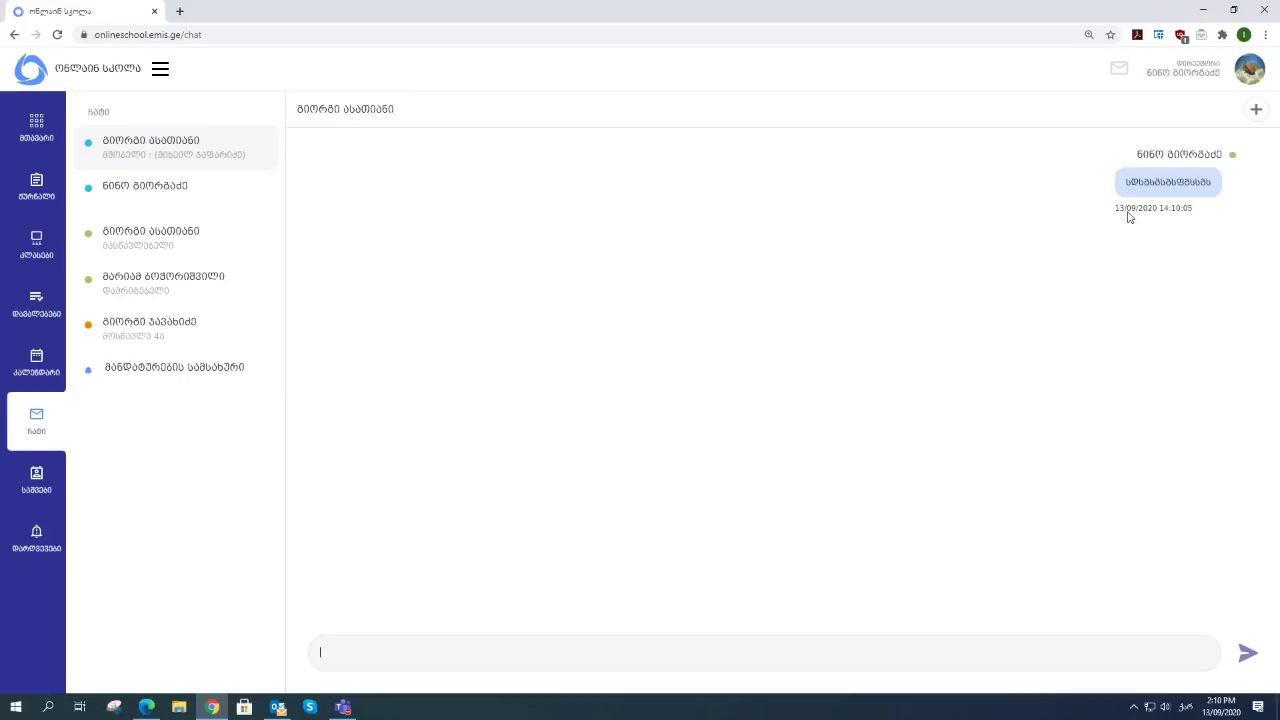
Create a group conversation by individually adding the teacher (მასწავლებელი) and a parent (მშობელი) as recipients.
{"action": "left_click", "coordinate": [1257, 111]}
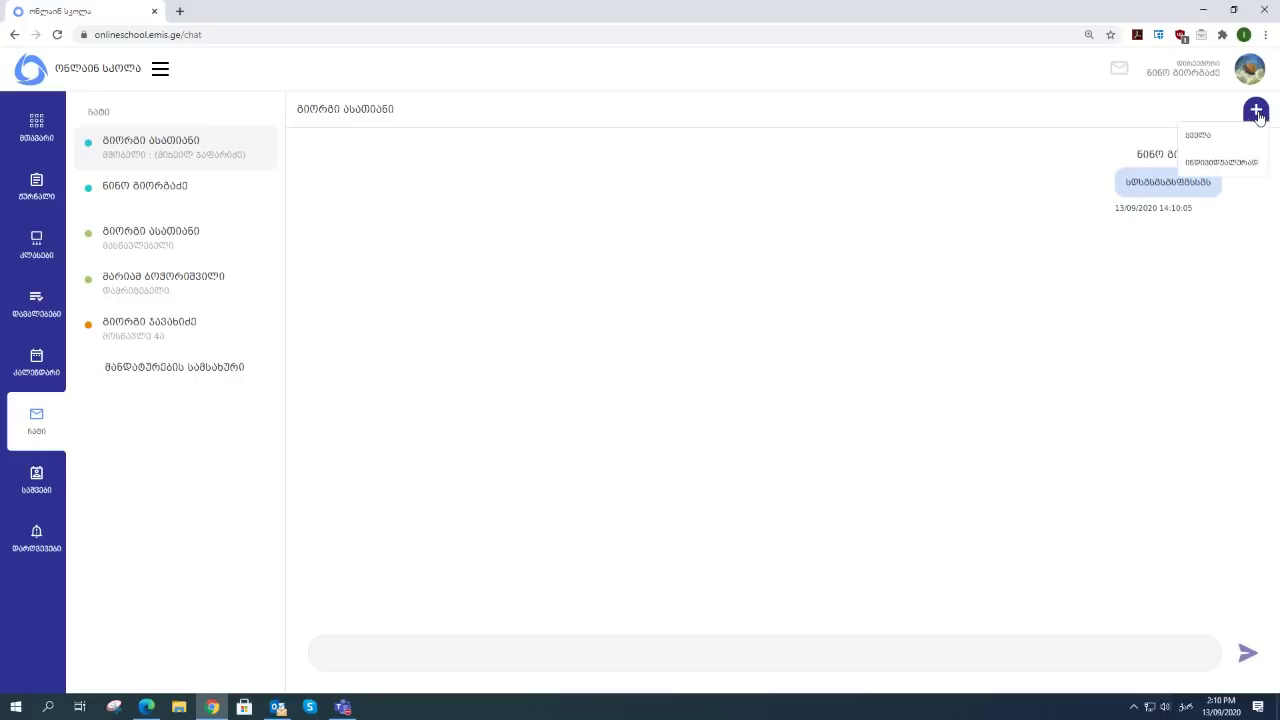
{"action": "left_click", "coordinate": [1200, 163]}
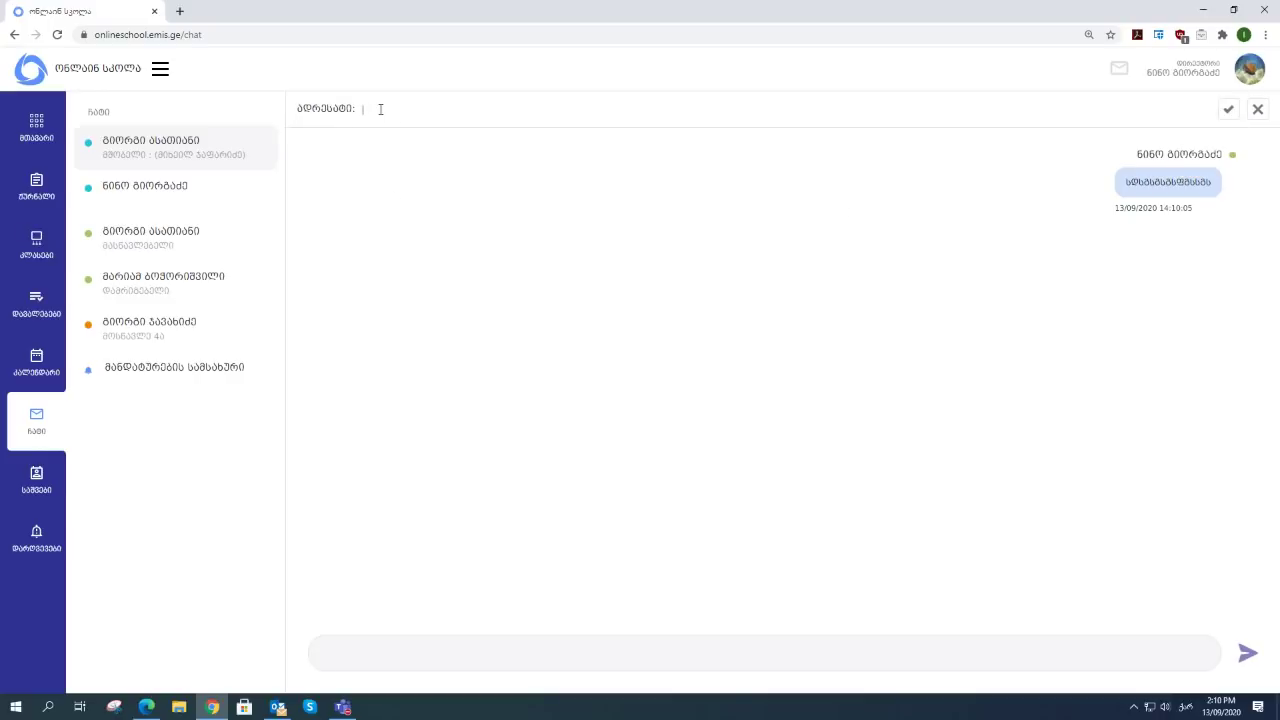
{"action": "type", "text": "გიო"}
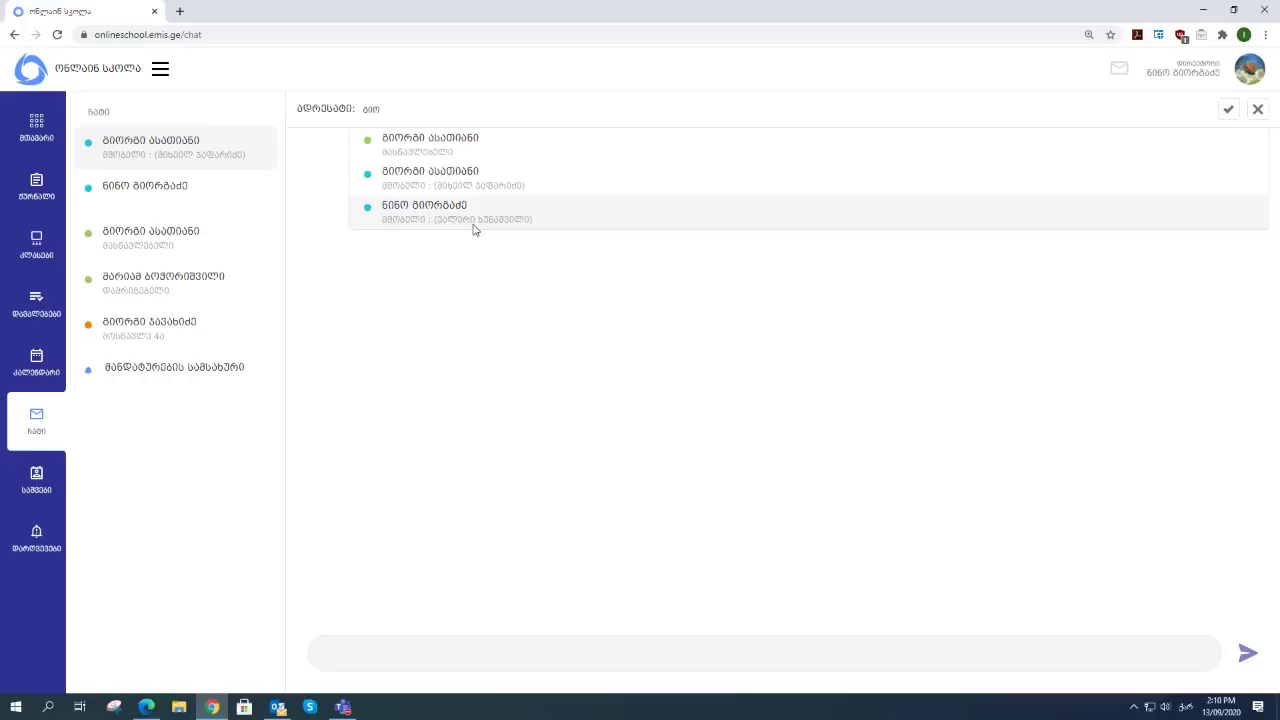
{"action": "left_click", "coordinate": [443, 142]}
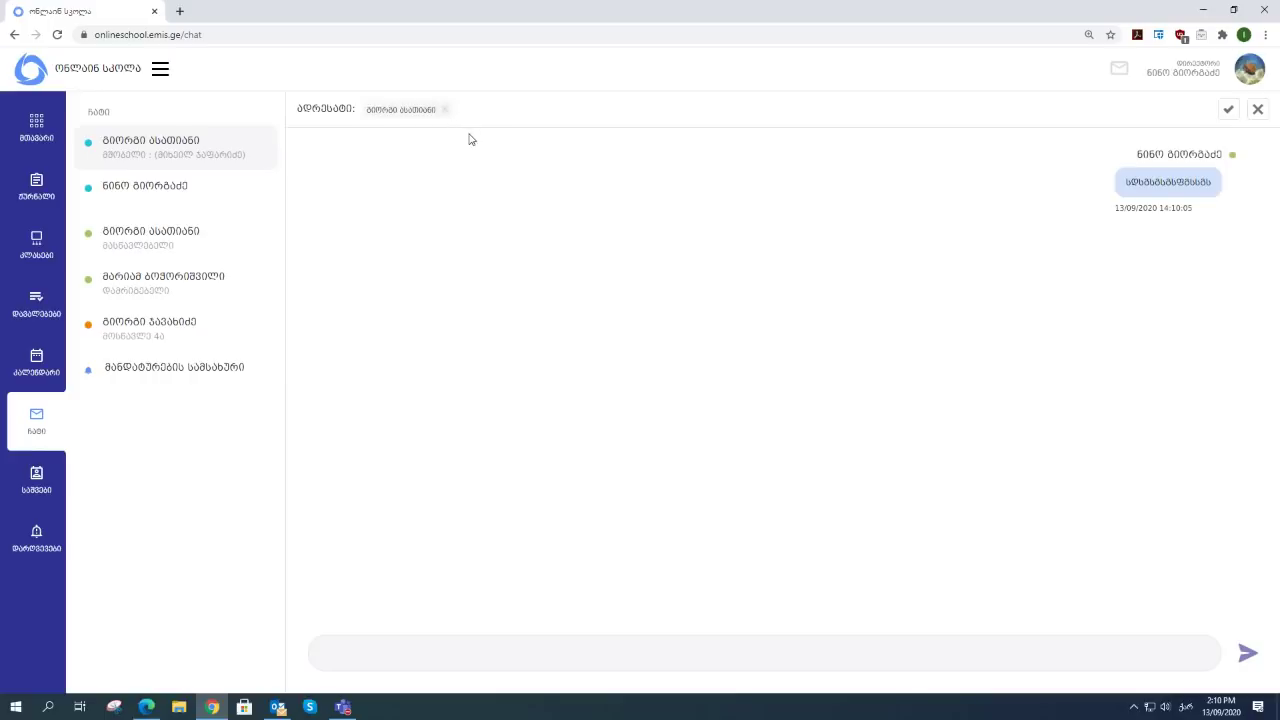
{"action": "type", "text": "ნინო"}
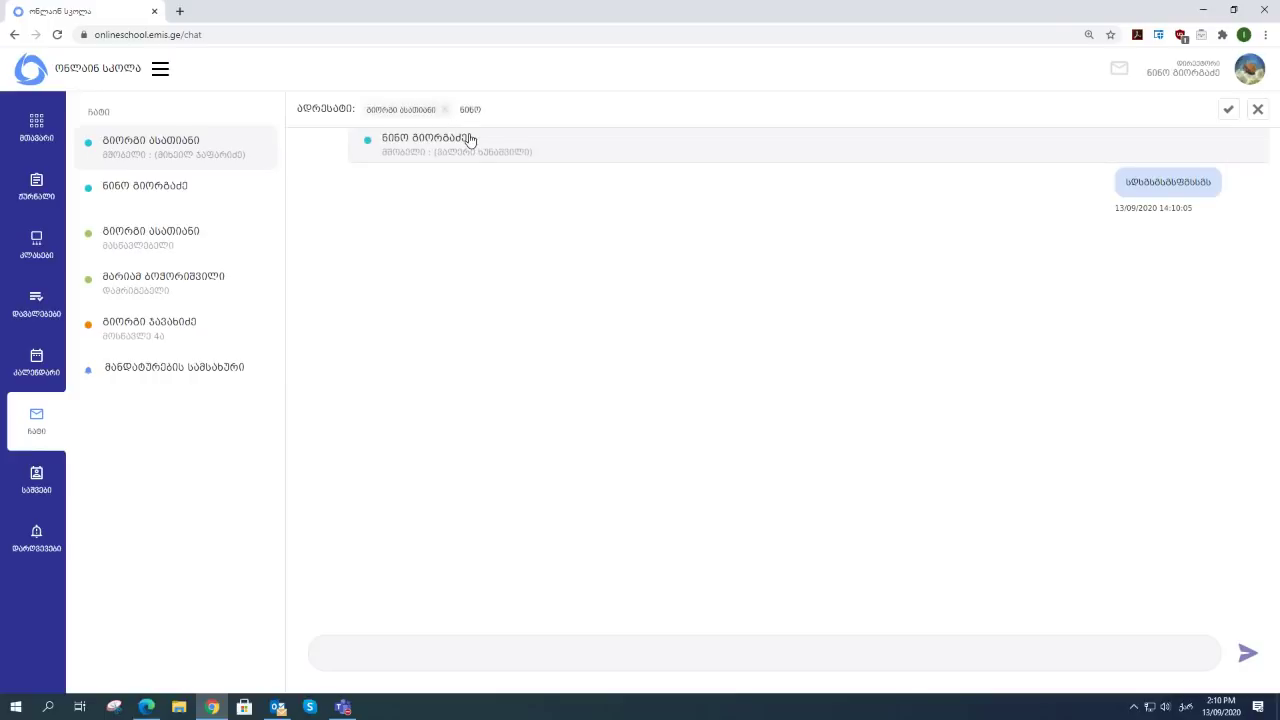
{"action": "left_click", "coordinate": [433, 145]}
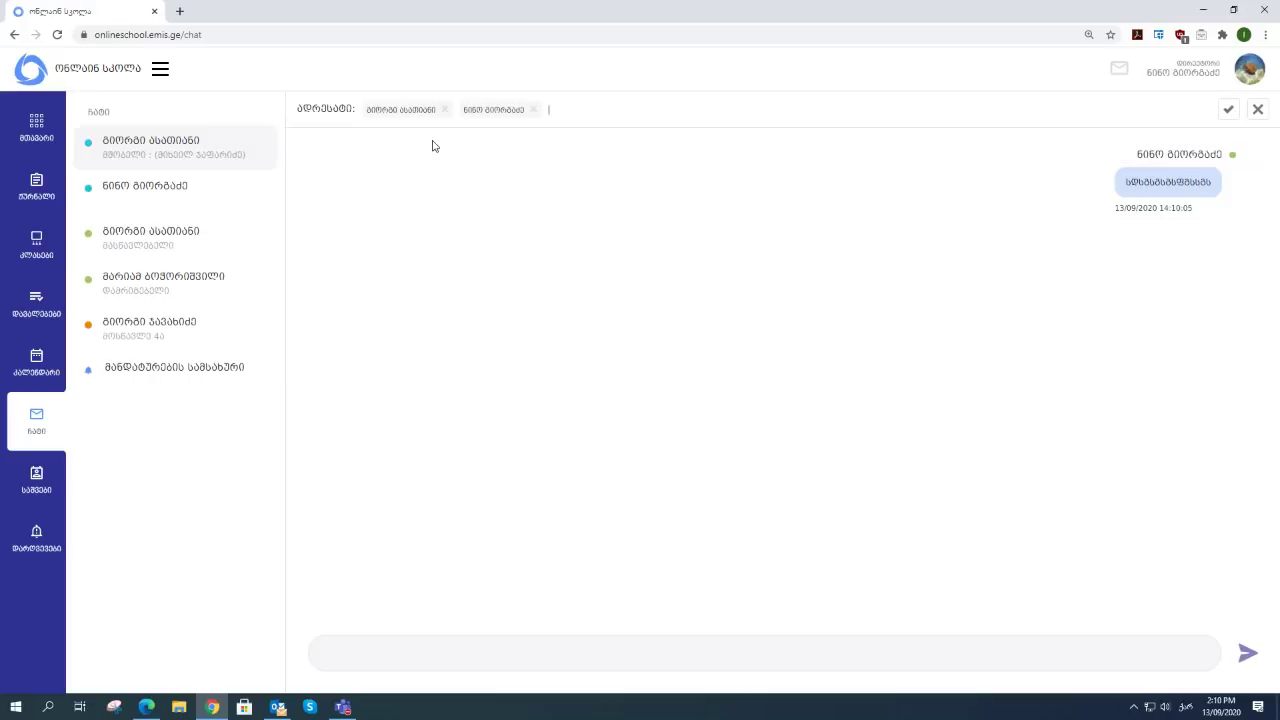
{"action": "left_click", "coordinate": [1229, 111]}
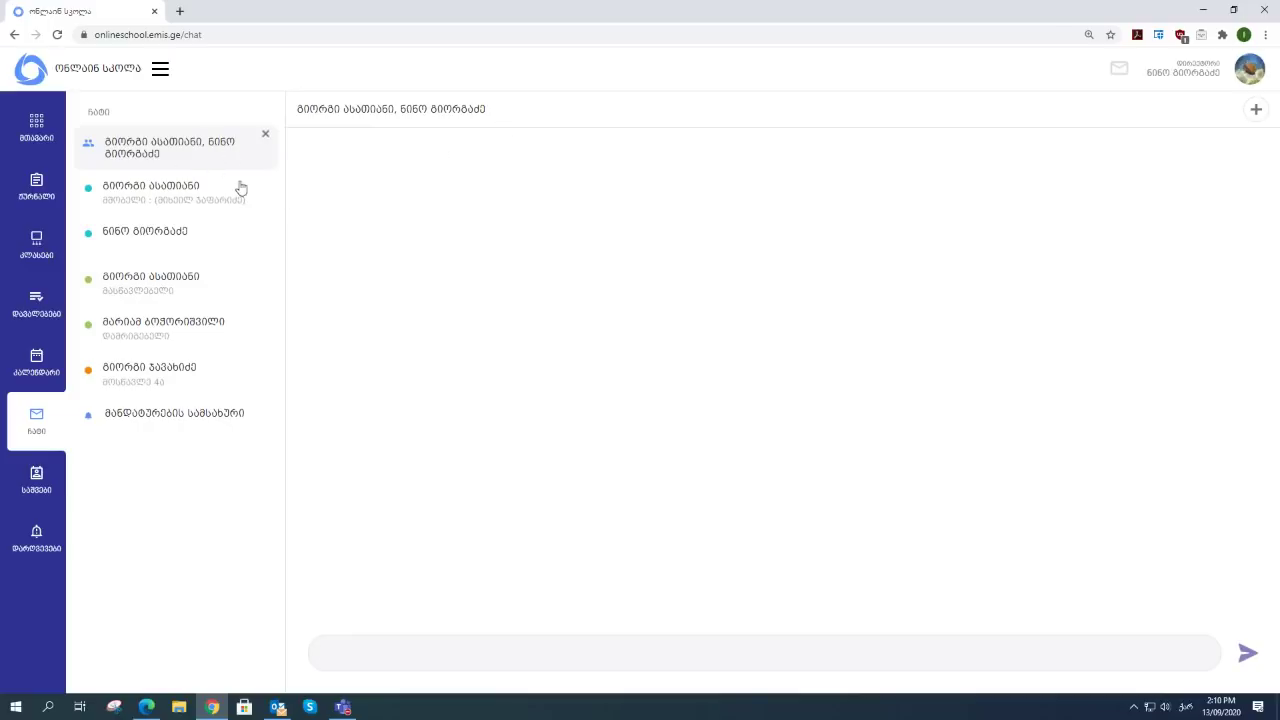
{"action": "type", "text": "დავა"}
{"action": "key", "text": "BackSpace"}
{"action": "key", "text": "BackSpace"}
{"action": "key", "text": "BackSpace"}
{"action": "key", "text": "BackSpace"}
Create a chat for the parents (მშობლები) of class 7ა with the all-recipients (ყველა) option and send a short test message.
{"action": "left_click", "coordinate": [1256, 109]}
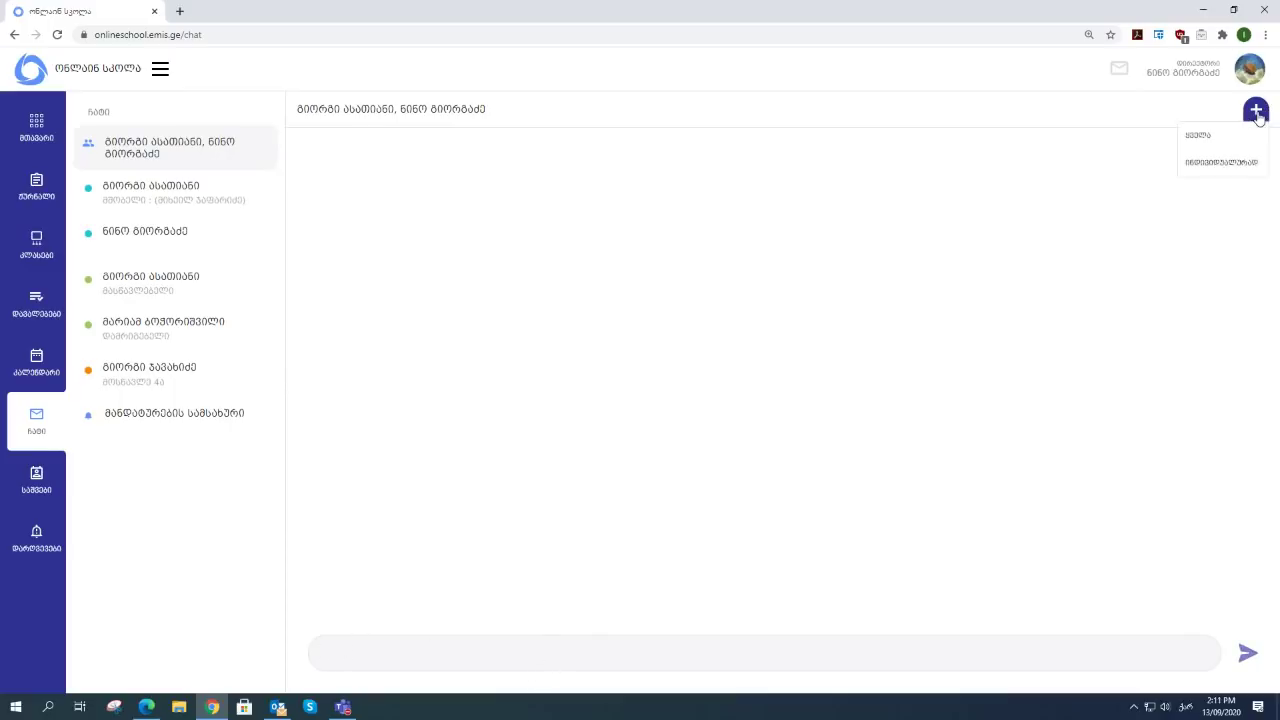
{"action": "left_click", "coordinate": [1210, 136]}
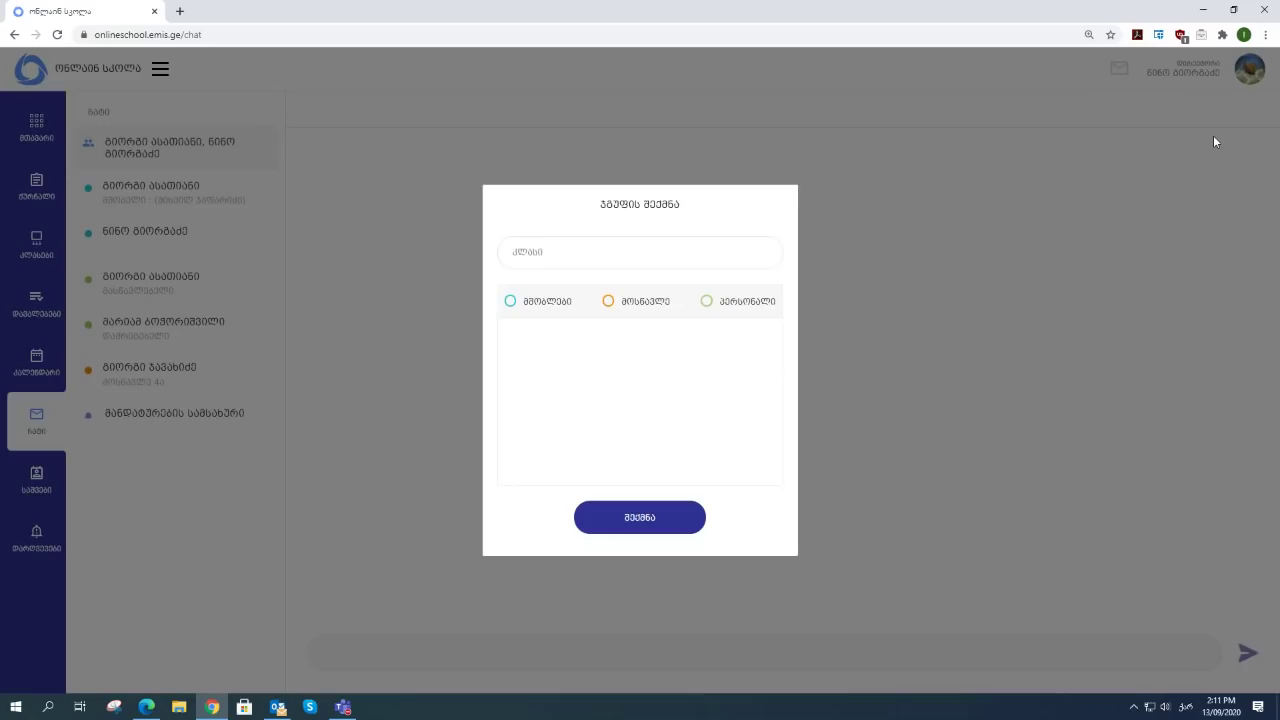
{"action": "left_click", "coordinate": [763, 253]}
{"action": "left_click", "coordinate": [541, 295]}
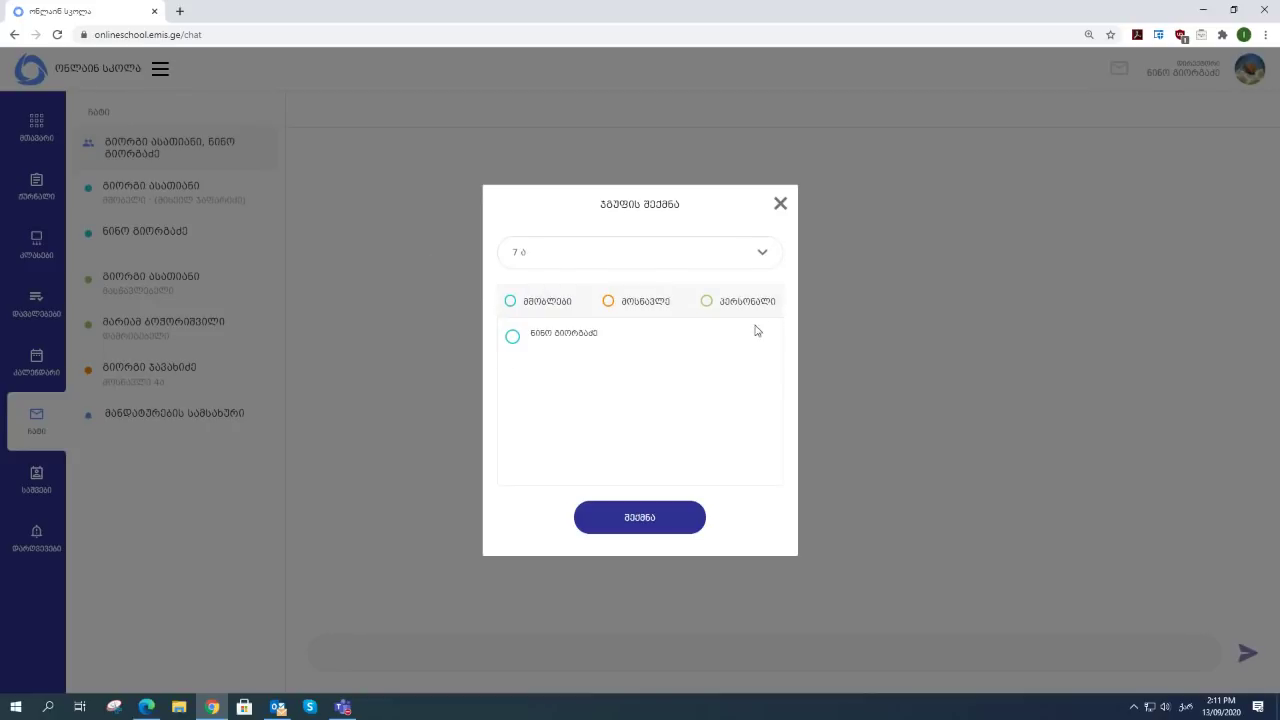
{"action": "left_click", "coordinate": [609, 302]}
{"action": "left_click", "coordinate": [510, 301]}
{"action": "left_click", "coordinate": [636, 518]}
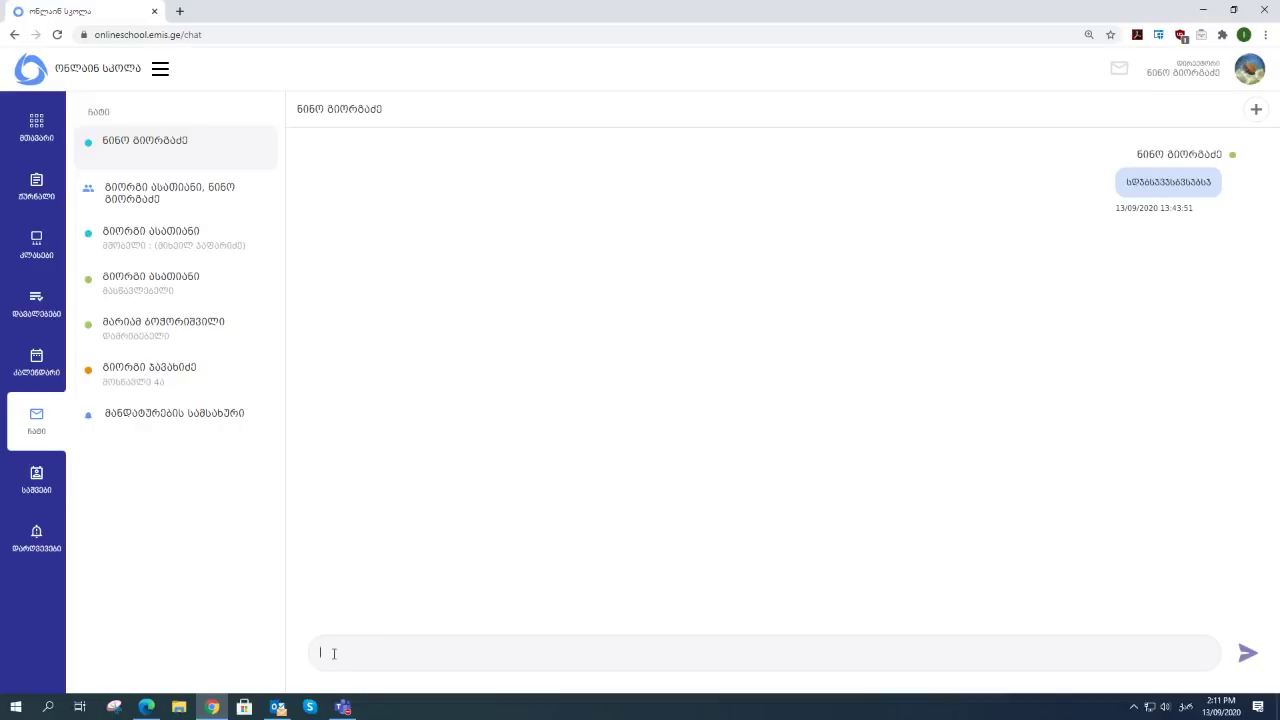
{"action": "type", "text": "ფჟკფჟფჟაფჟკფჟკფჟ"}
{"action": "left_click", "coordinate": [1247, 653]}
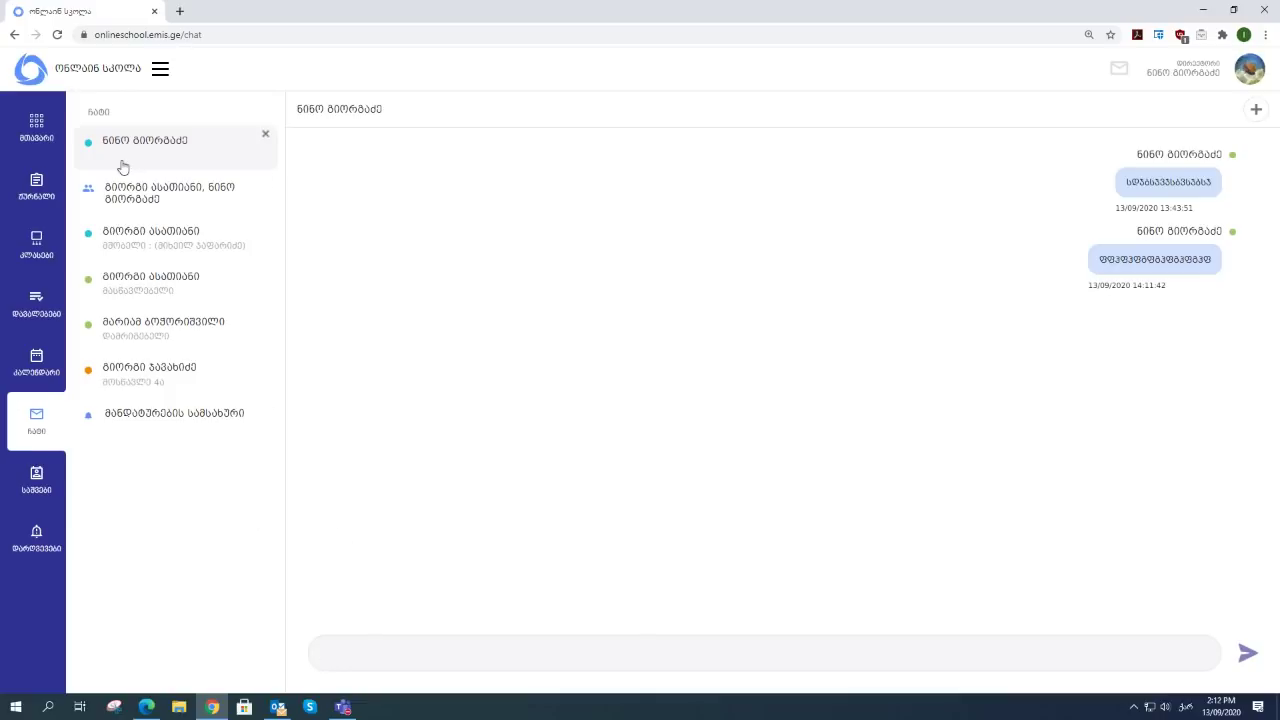
Delete the teacher-and-parent group conversation and the class 7ა parent's conversation from the chat list.
{"action": "mouse_move", "coordinate": [229, 197]}
{"action": "left_click", "coordinate": [266, 182]}
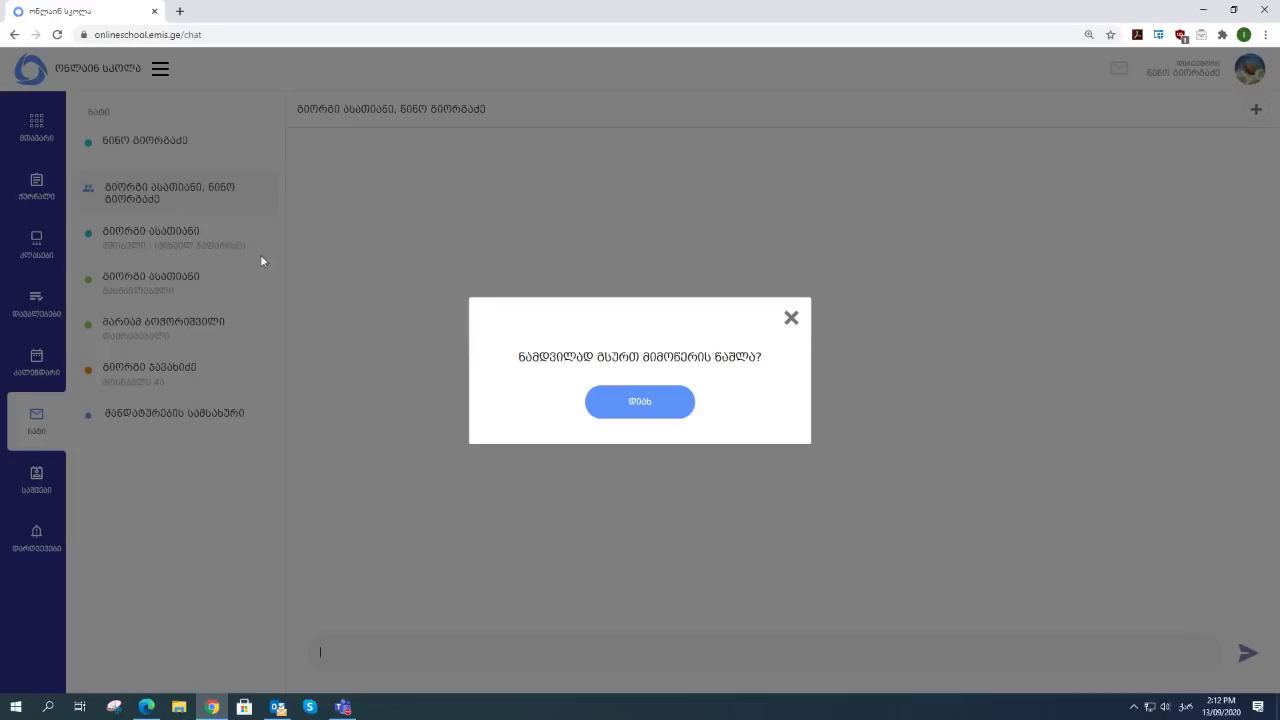
{"action": "left_click", "coordinate": [617, 404]}
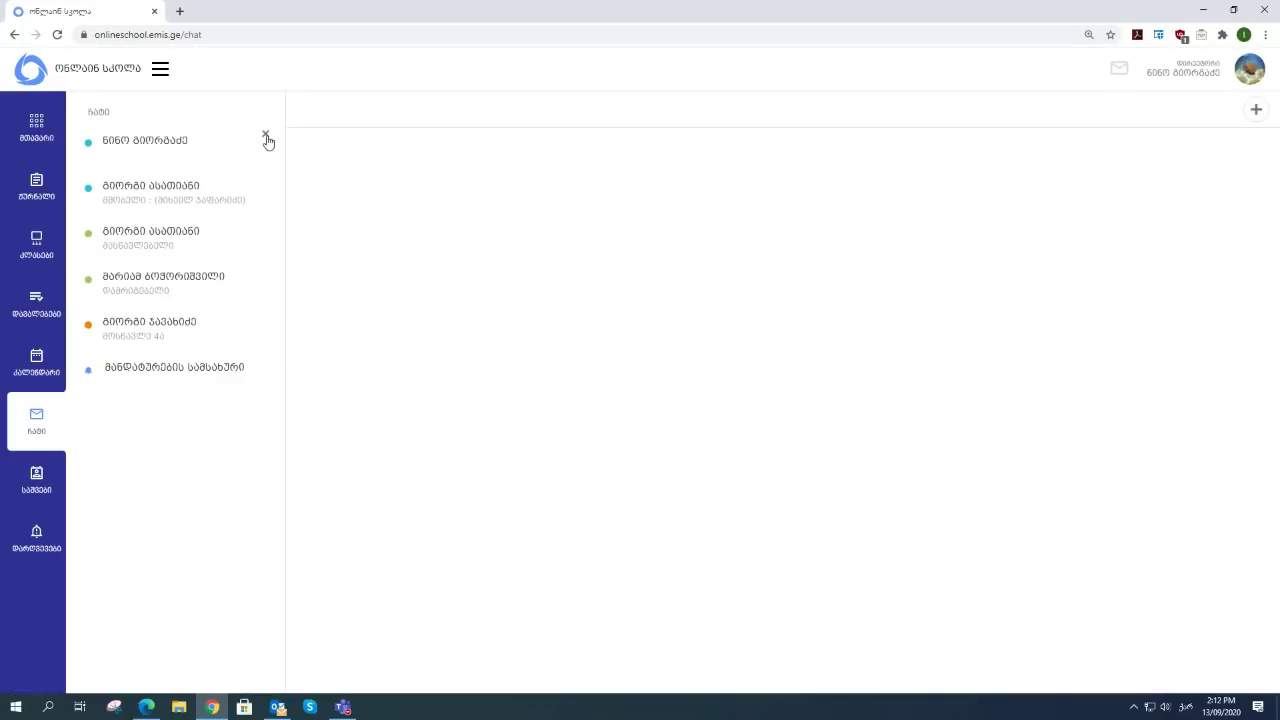
{"action": "left_click", "coordinate": [267, 141]}
{"action": "left_click", "coordinate": [664, 407]}
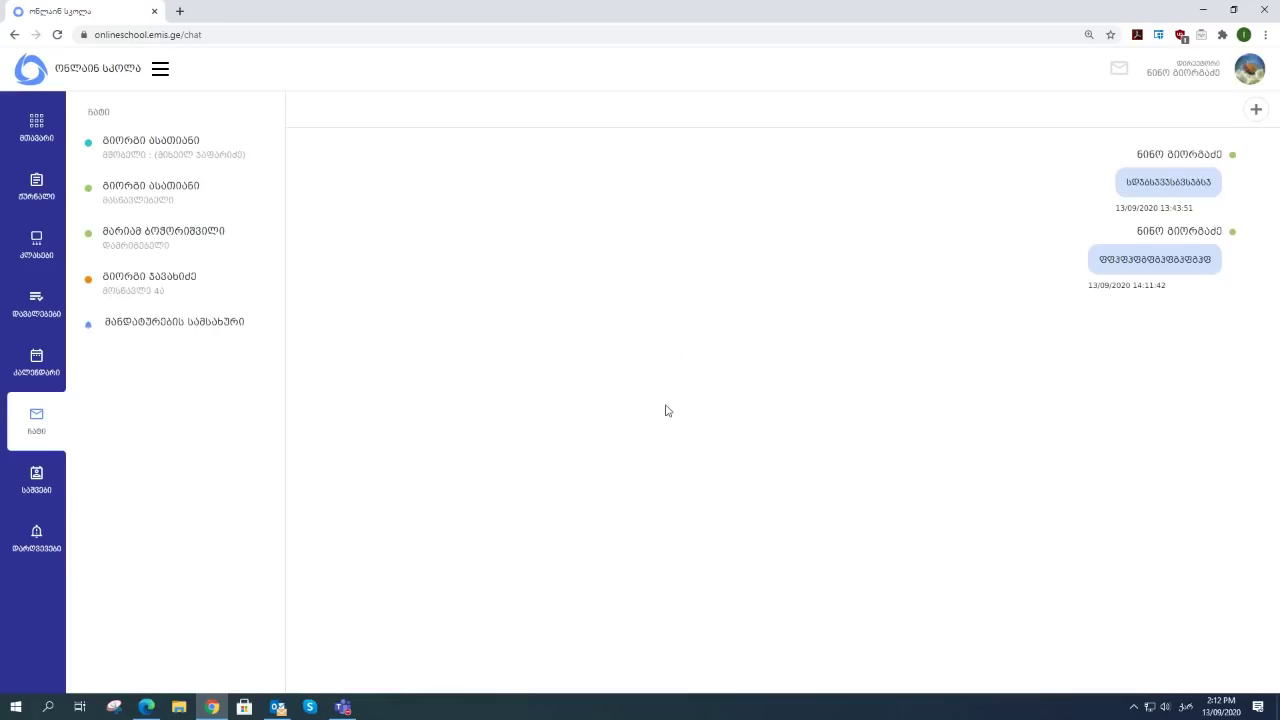
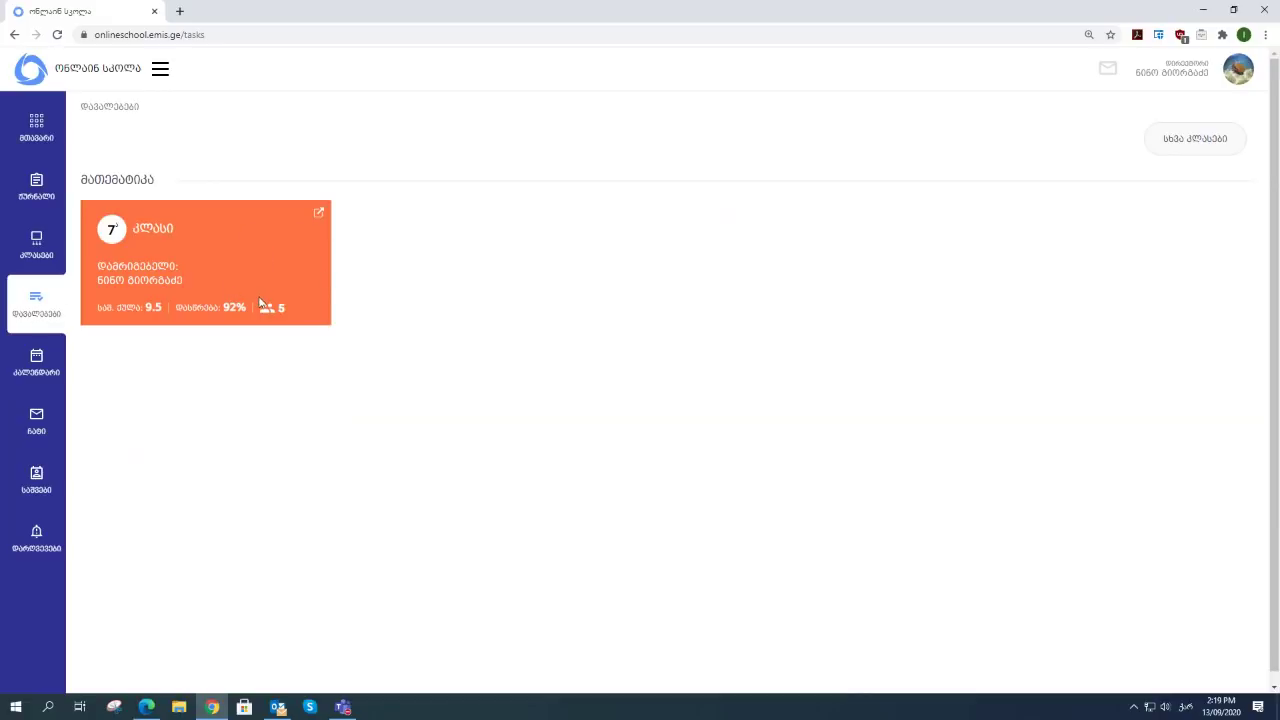
Open the mathematics homework list of class 7ა and delete both assignments.
{"action": "left_click", "coordinate": [319, 214]}
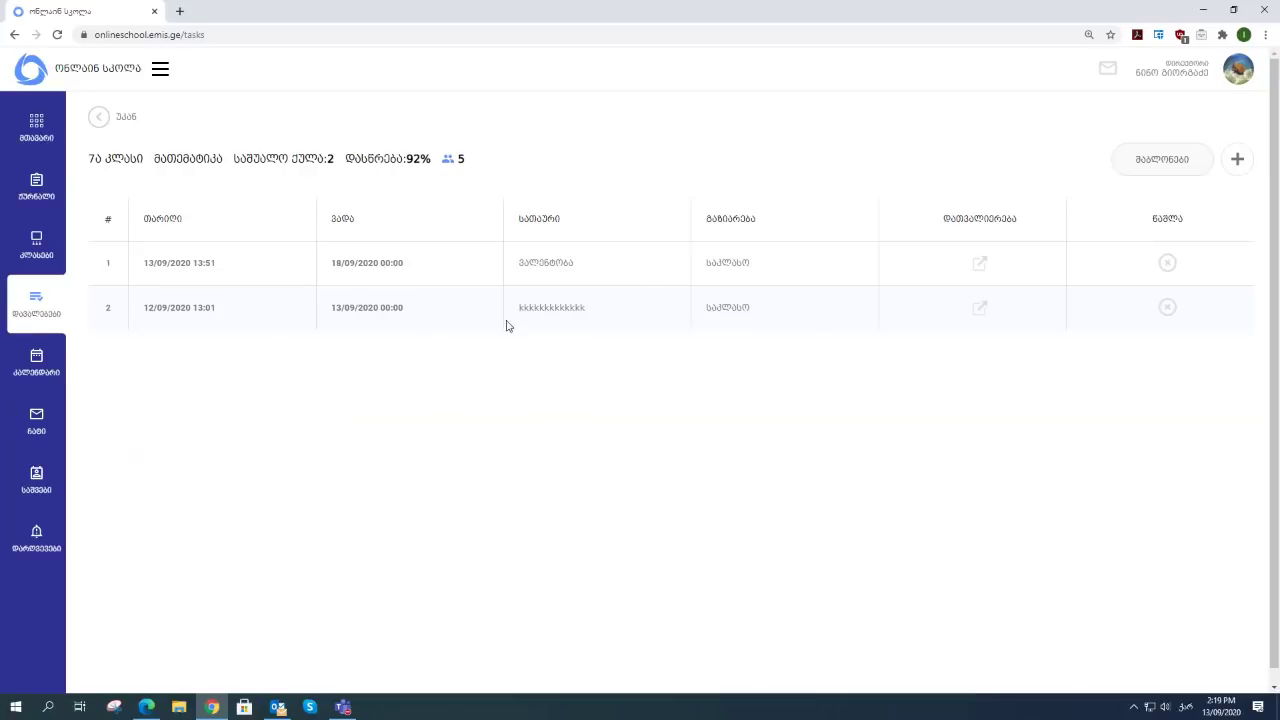
{"action": "left_click", "coordinate": [1168, 264]}
{"action": "left_click", "coordinate": [657, 406]}
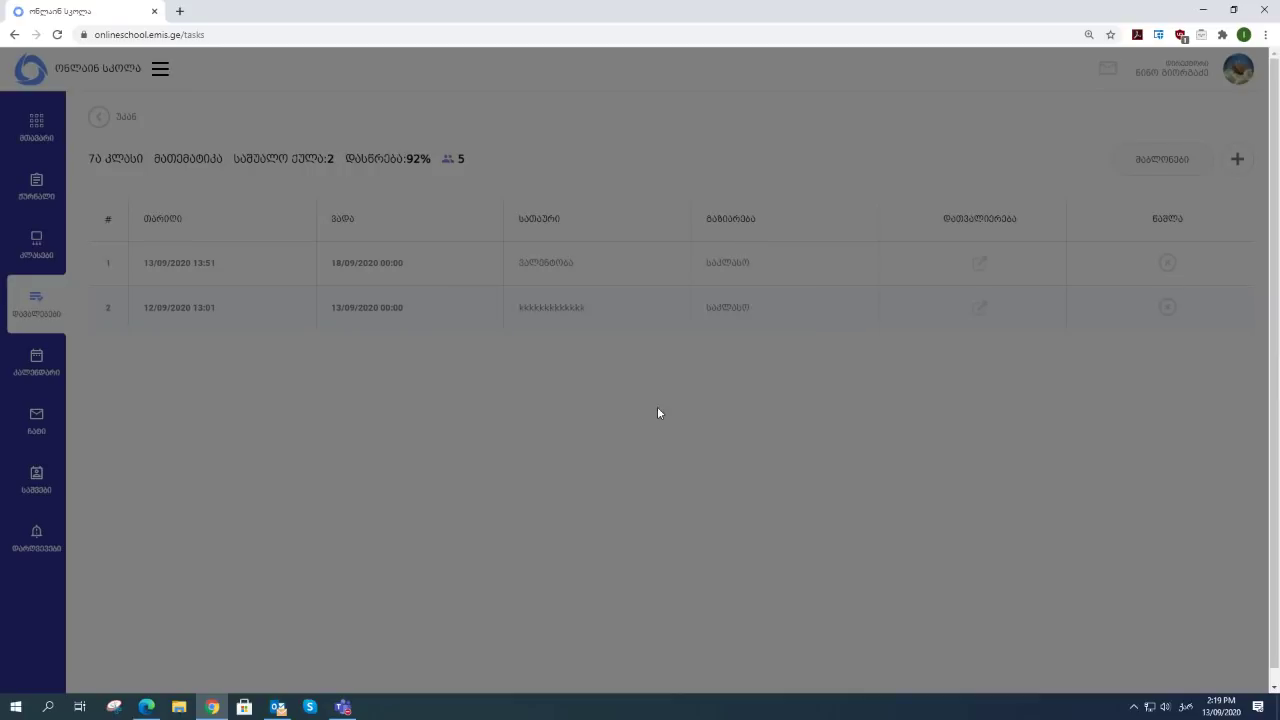
{"action": "left_click", "coordinate": [1168, 264]}
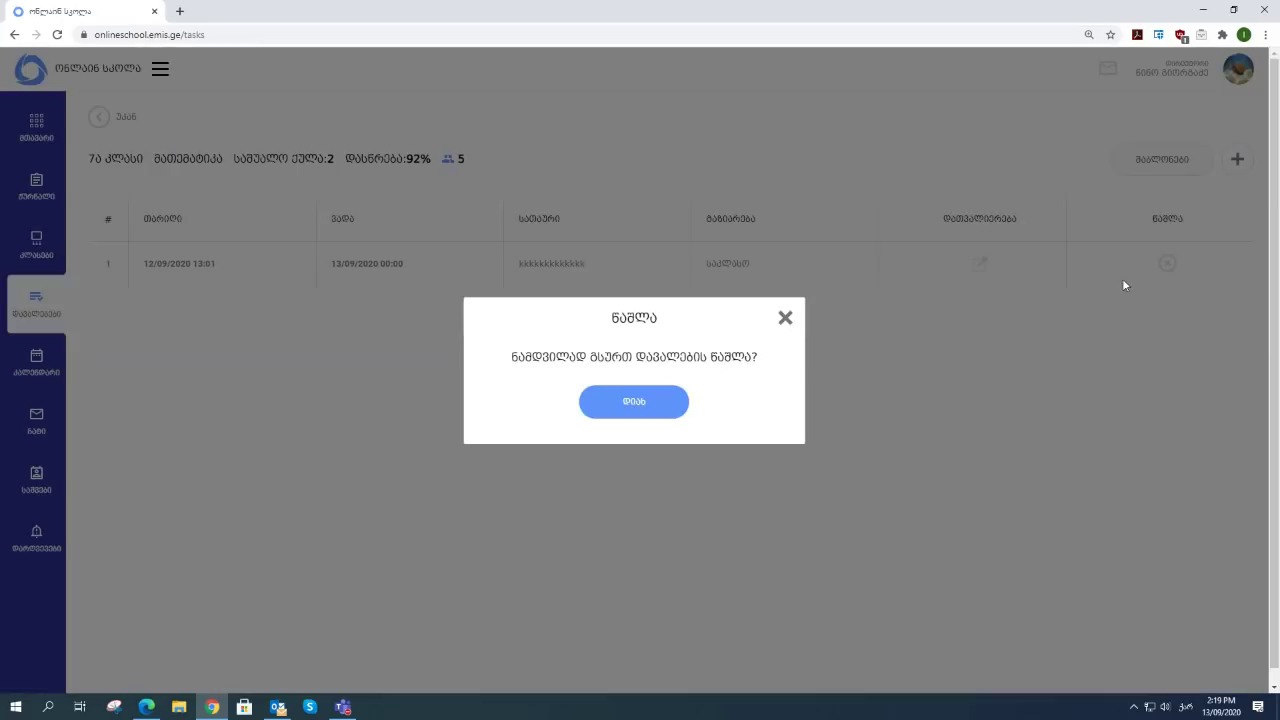
{"action": "left_click", "coordinate": [643, 405]}
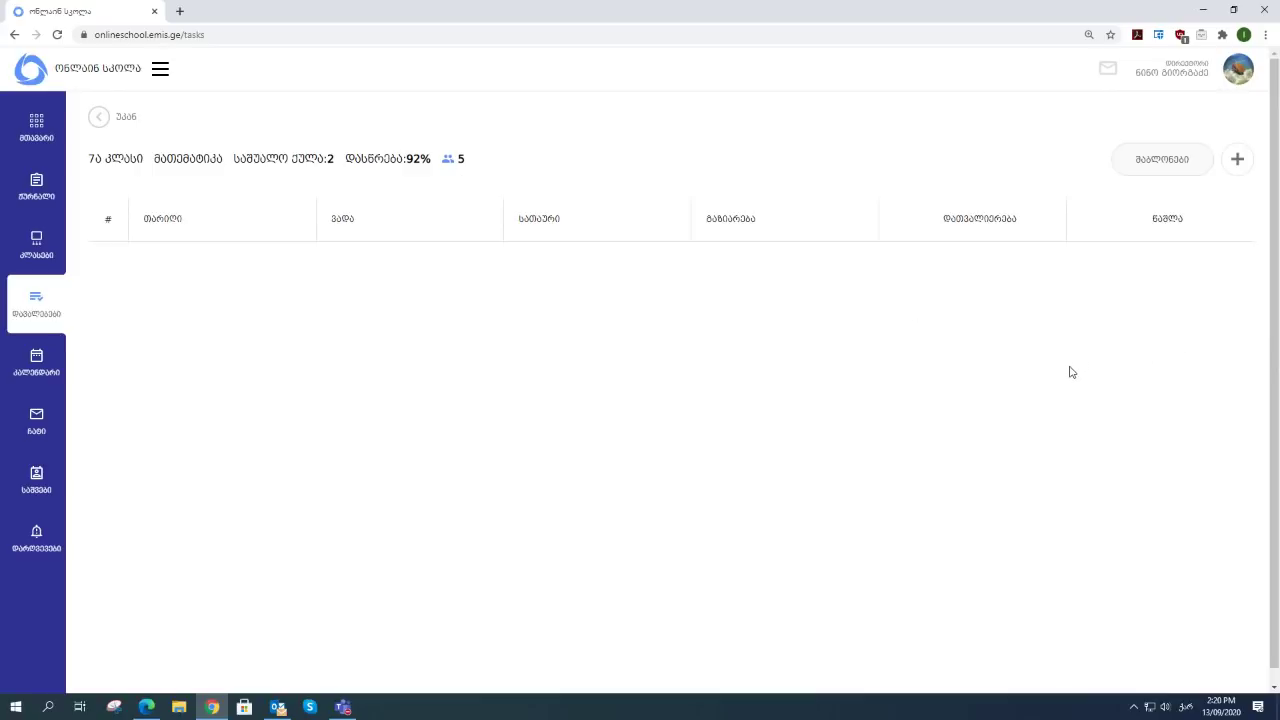
Create a new homework assignment for class 7ა titled "დიდოსტატის მარჯვენა" with the deadline 18/09/2020.
{"action": "left_click", "coordinate": [1238, 162]}
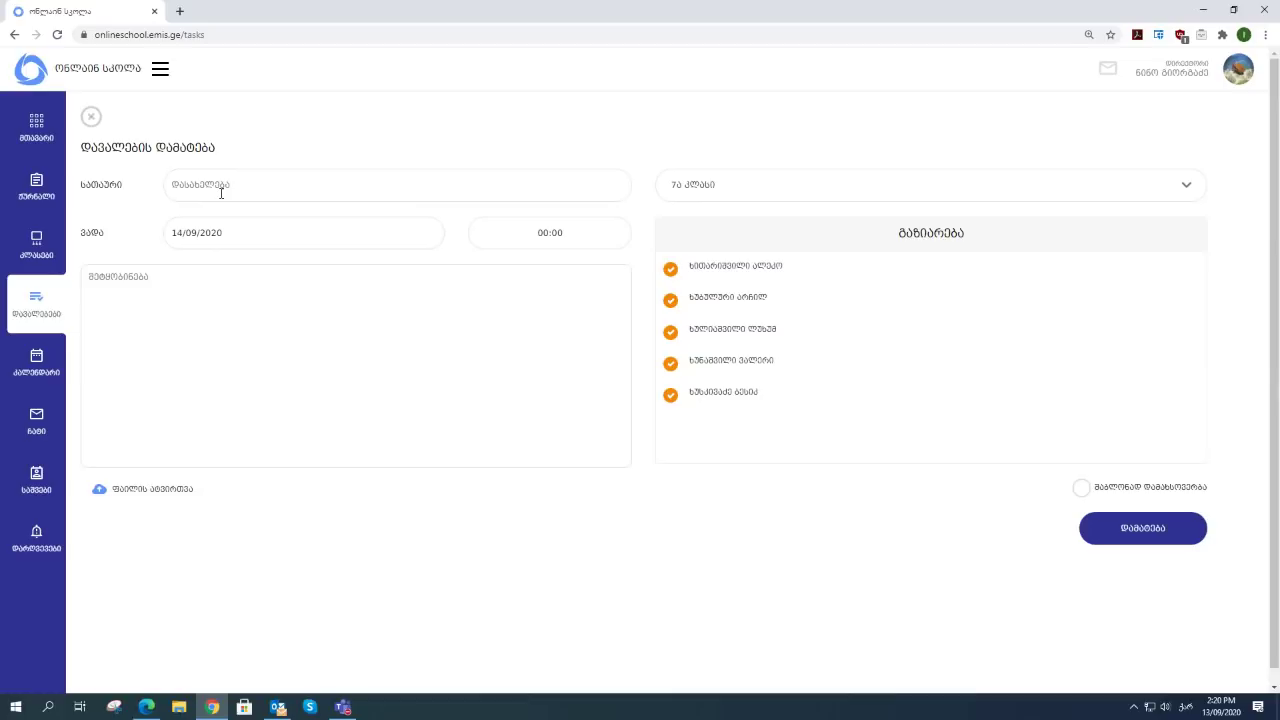
{"action": "left_click", "coordinate": [221, 193]}
{"action": "type", "text": "დიდოსტატის მარჯვენა"}
{"action": "left_click", "coordinate": [225, 237]}
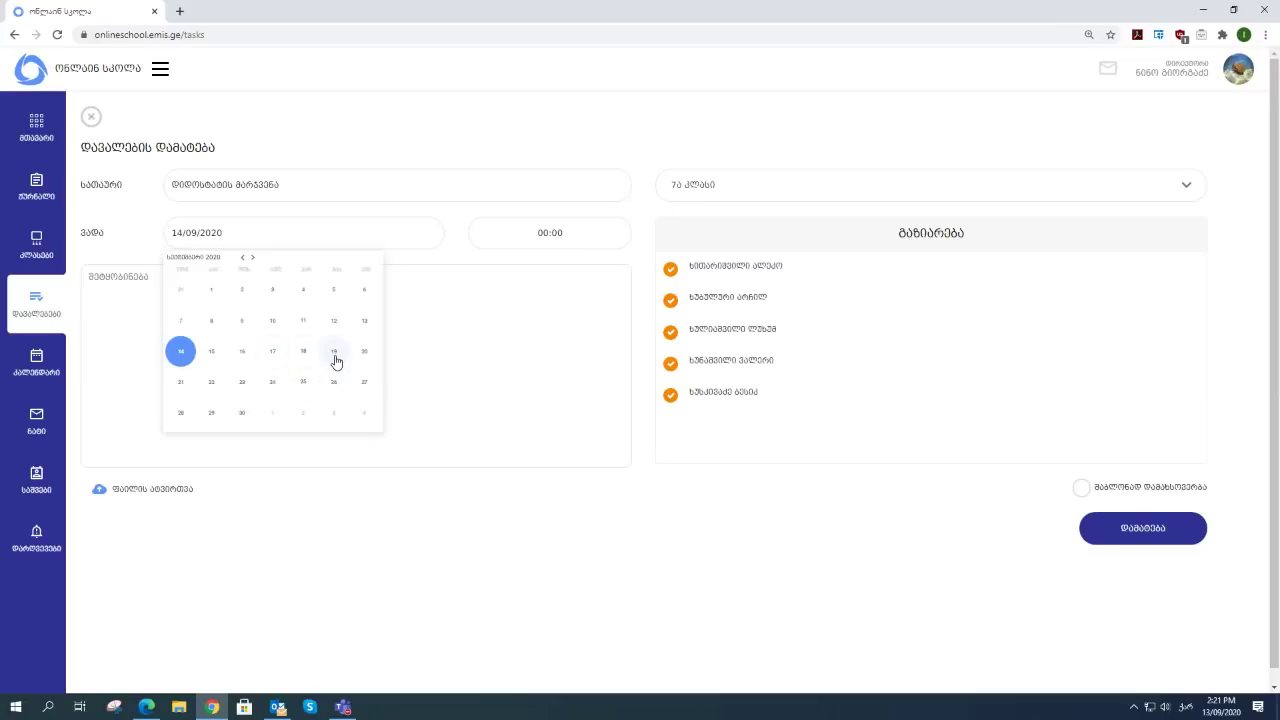
{"action": "left_click", "coordinate": [302, 354]}
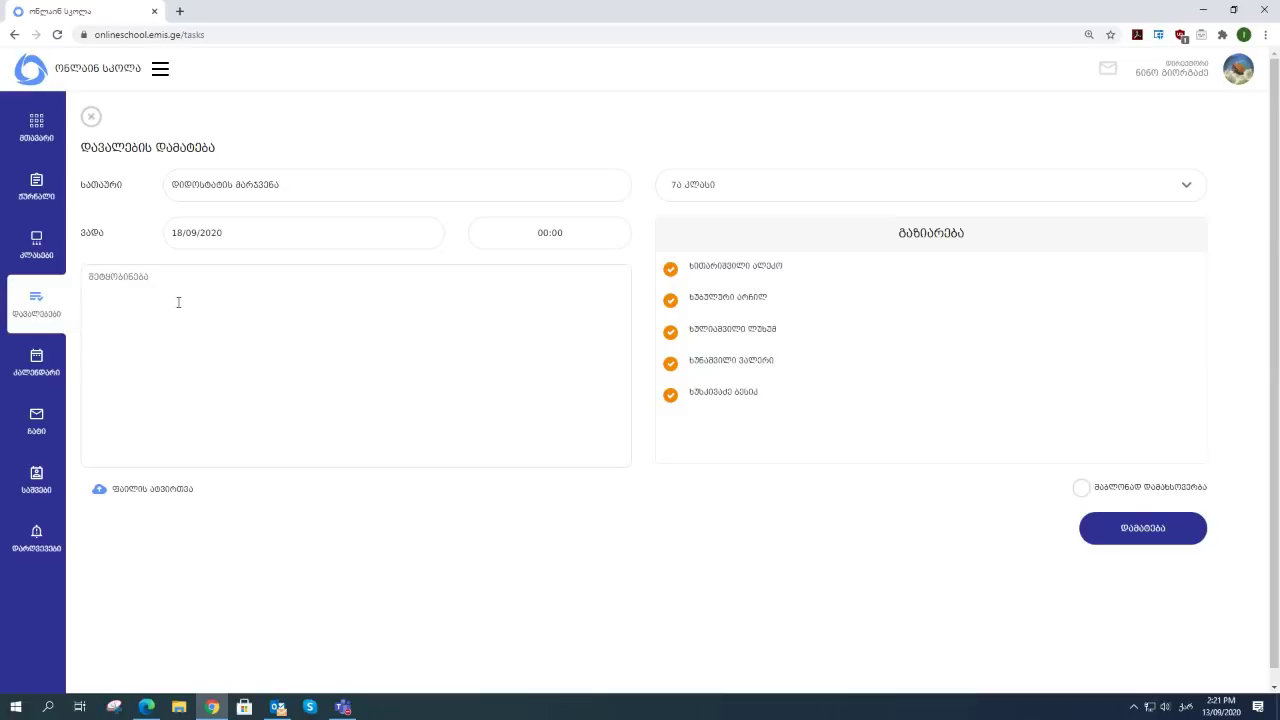
Enter "მეორე თავი თხრობით" as the homework's message.
{"action": "left_click", "coordinate": [249, 400]}
{"action": "type", "text": "მეორე თავი თხ"}
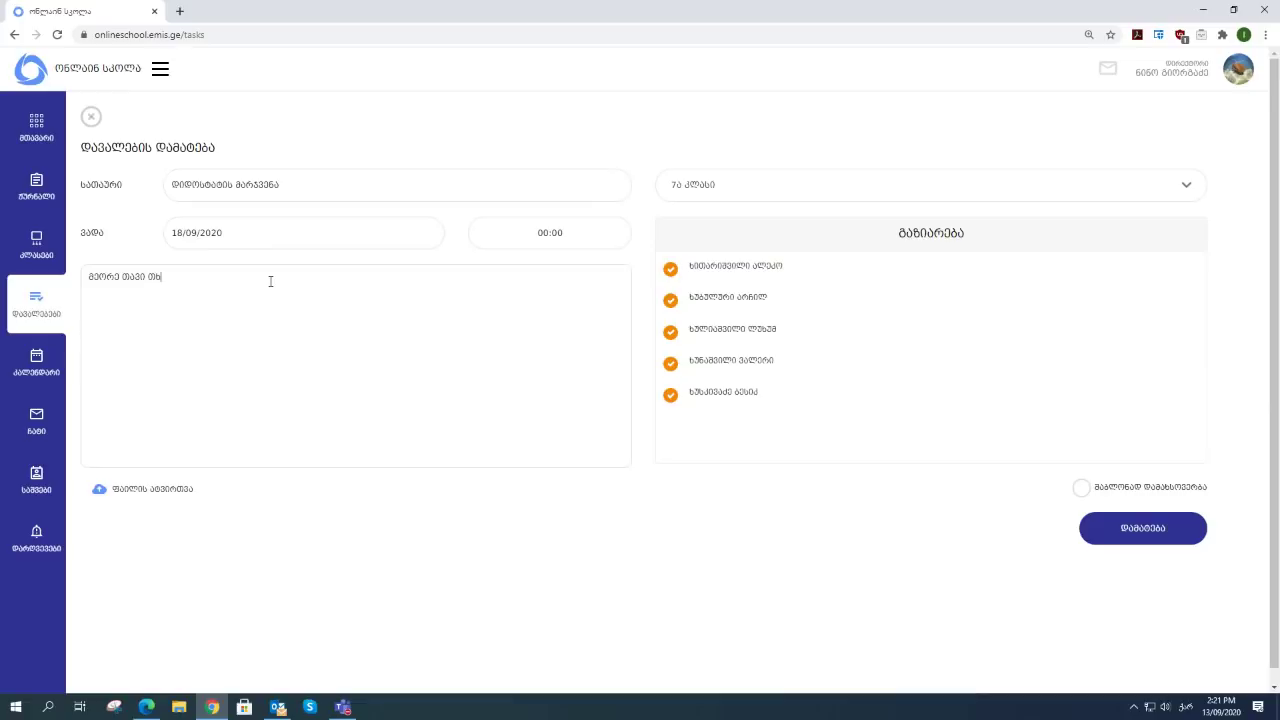
{"action": "type", "text": "რობით"}
{"action": "type", "text": "თ"}
{"action": "scroll", "coordinate": [719, 371], "scroll_direction": "down", "scroll_amount": 1}
{"action": "scroll", "coordinate": [716, 390], "scroll_direction": "up", "scroll_amount": 1}
Exclude the first four pupils from the homework's sharing list and include them again.
{"action": "left_click", "coordinate": [671, 275]}
{"action": "left_click", "coordinate": [670, 305]}
{"action": "left_click", "coordinate": [671, 337]}
{"action": "left_click", "coordinate": [680, 371]}
{"action": "left_click", "coordinate": [670, 365]}
{"action": "left_click", "coordinate": [670, 333]}
{"action": "left_click", "coordinate": [670, 301]}
{"action": "left_click", "coordinate": [671, 270]}
Add the homework with the save-as-template option enabled and check its details in the class list.
{"action": "left_click", "coordinate": [1083, 490]}
{"action": "left_click", "coordinate": [1134, 531]}
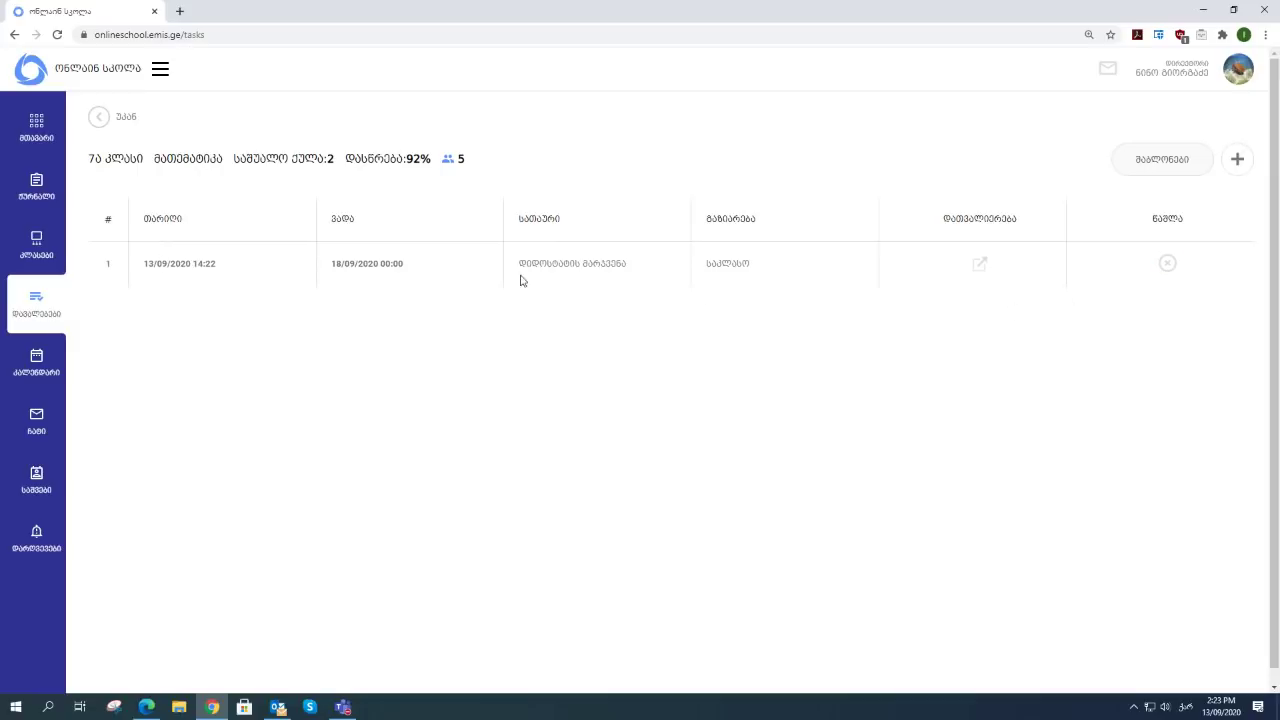
{"action": "left_click", "coordinate": [980, 265]}
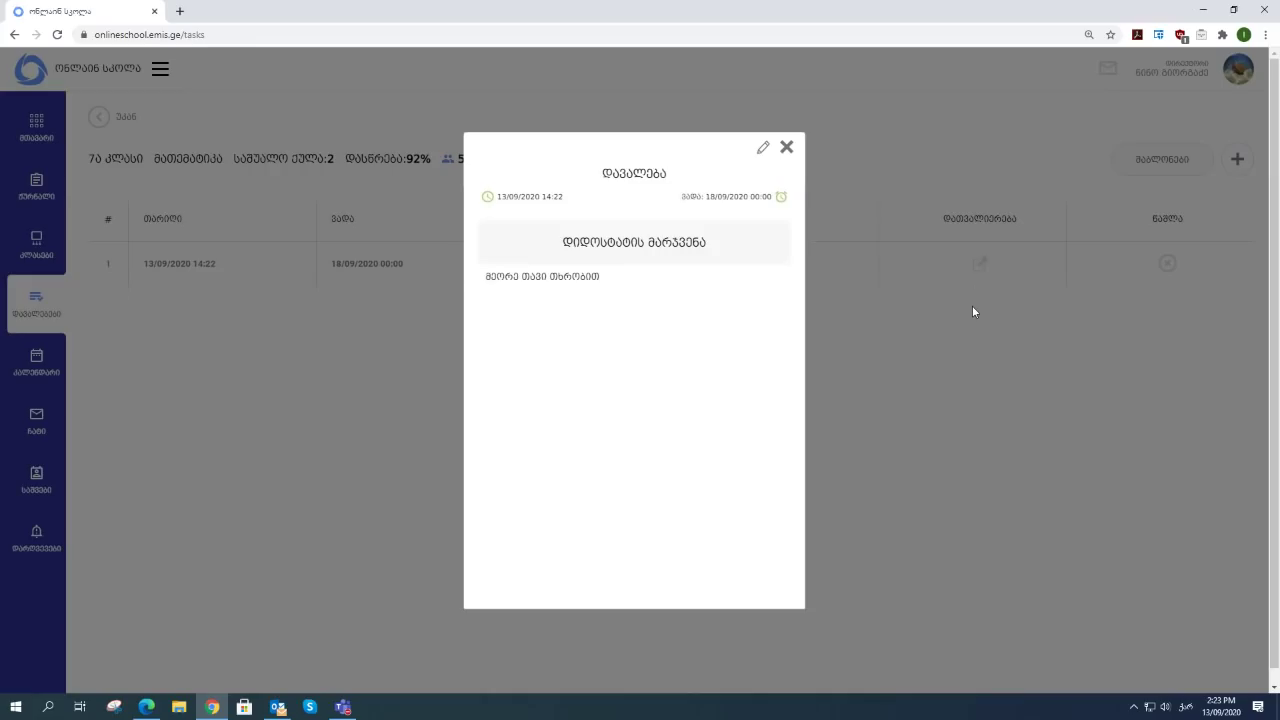
{"action": "left_click", "coordinate": [787, 148]}
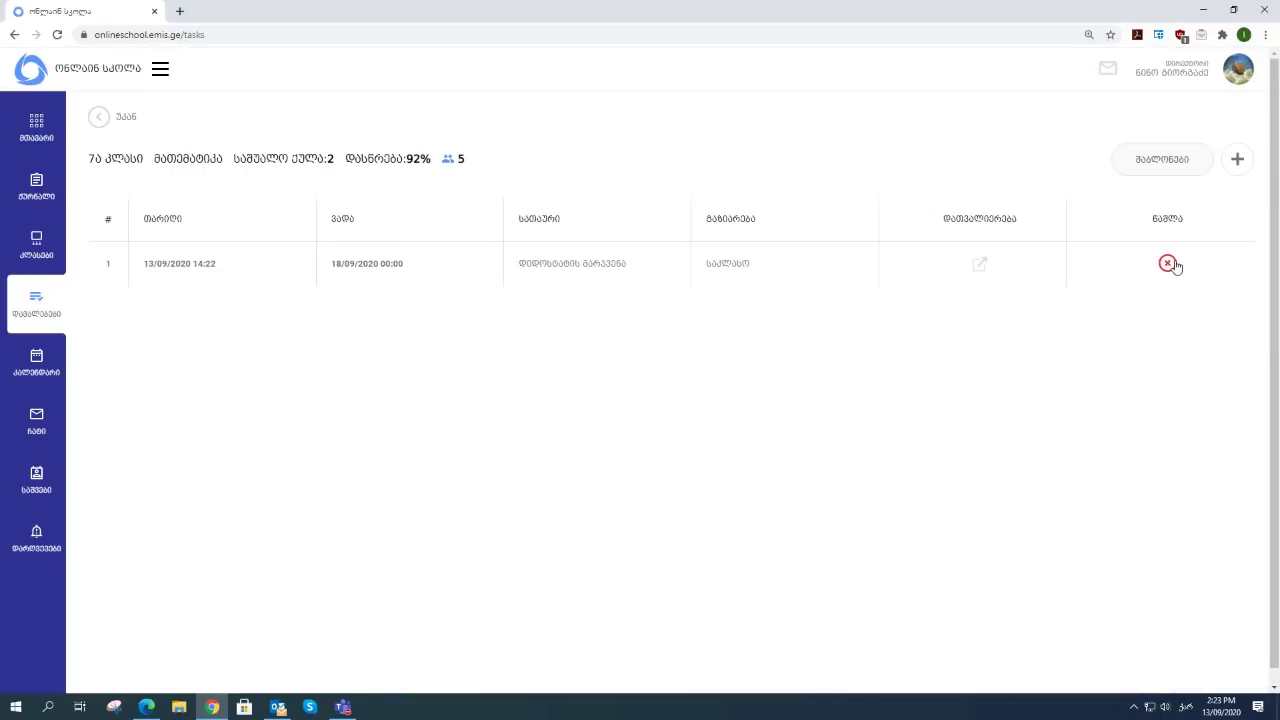